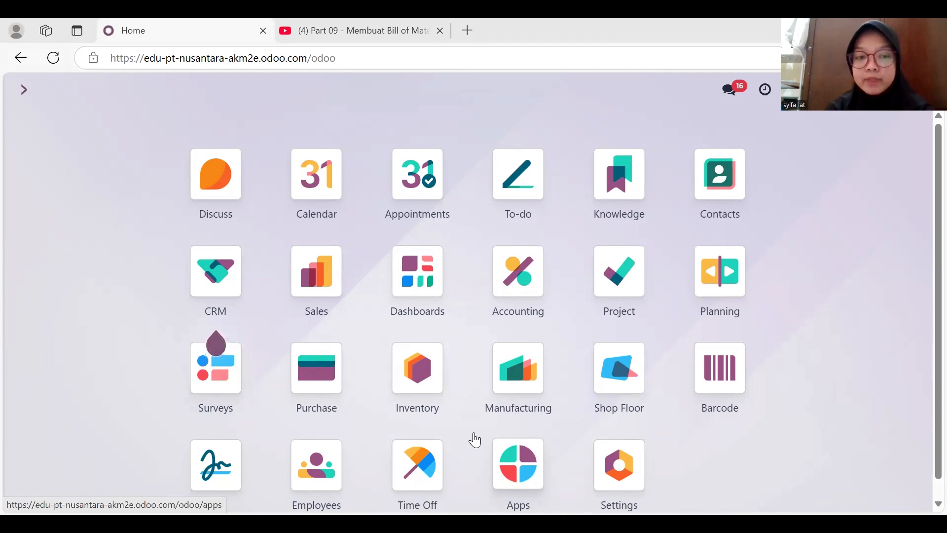
# Open the Inventory product list and start a new product record.
pyautogui.click(426, 373)
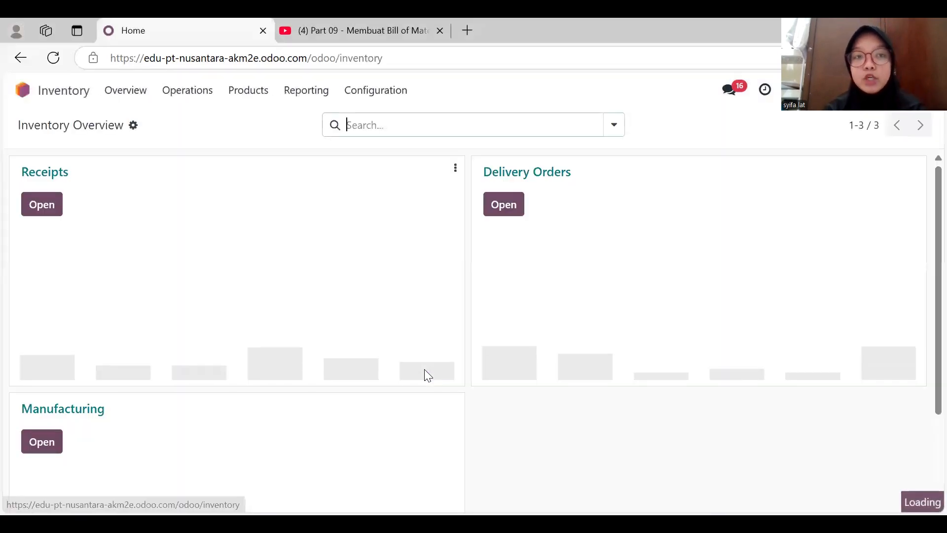
pyautogui.click(243, 97)
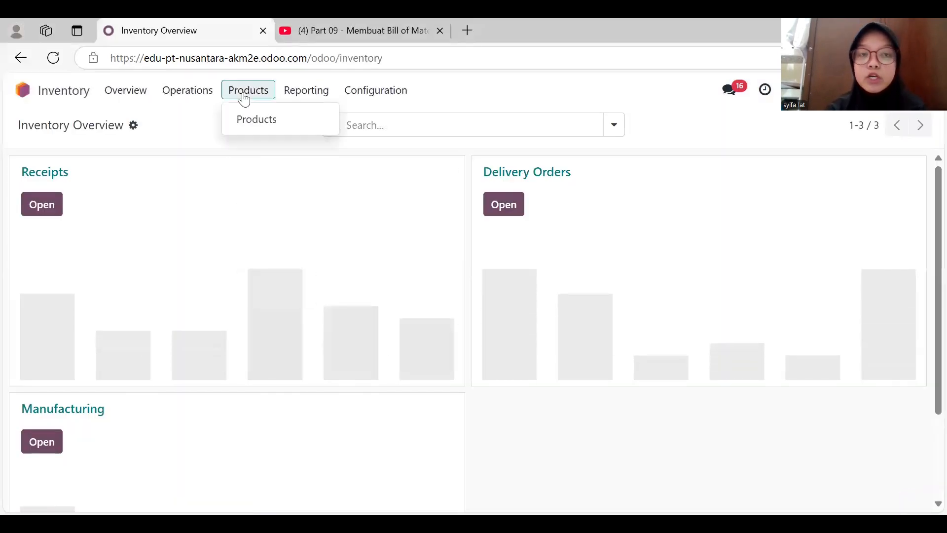
pyautogui.click(251, 119)
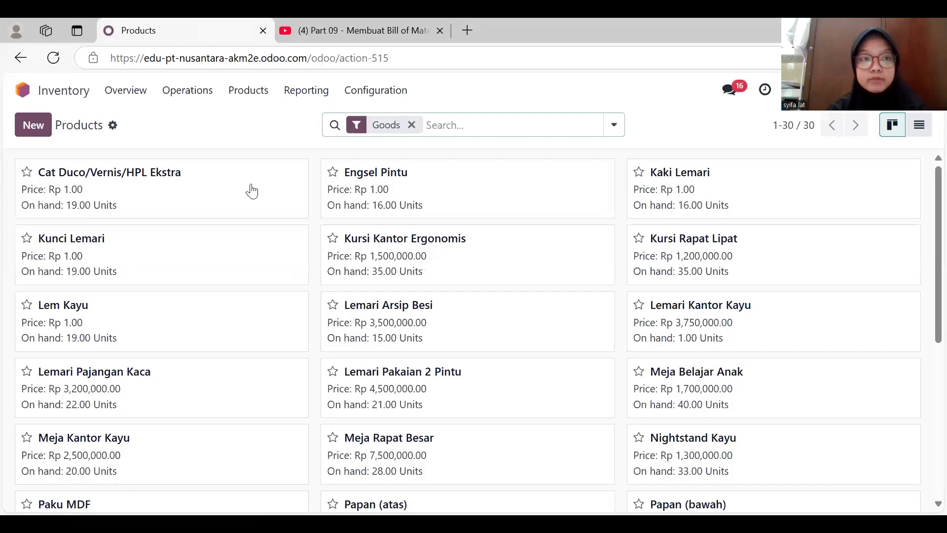
pyautogui.click(43, 127)
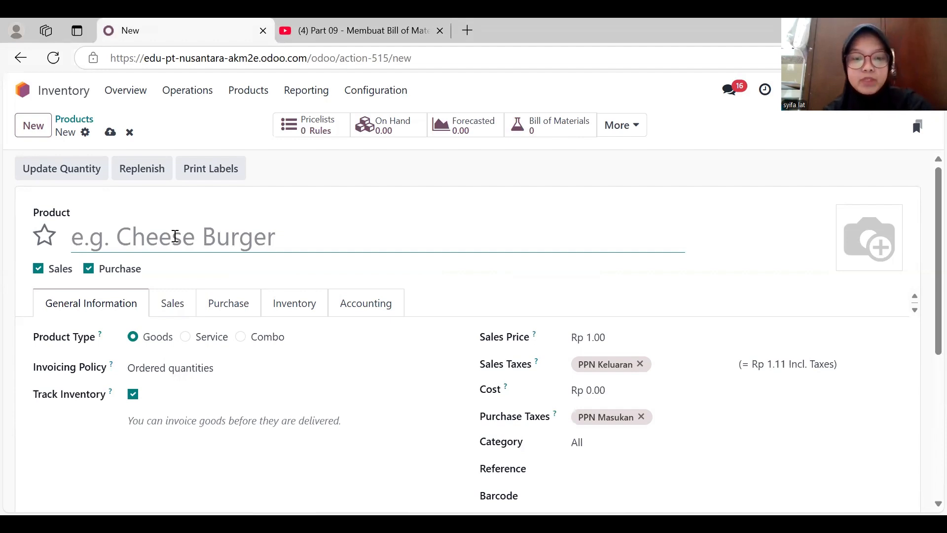
# Name the product "Set Bangku Sekolah" and disable it for purchase, keeping it available for sales.
pyautogui.write('S')
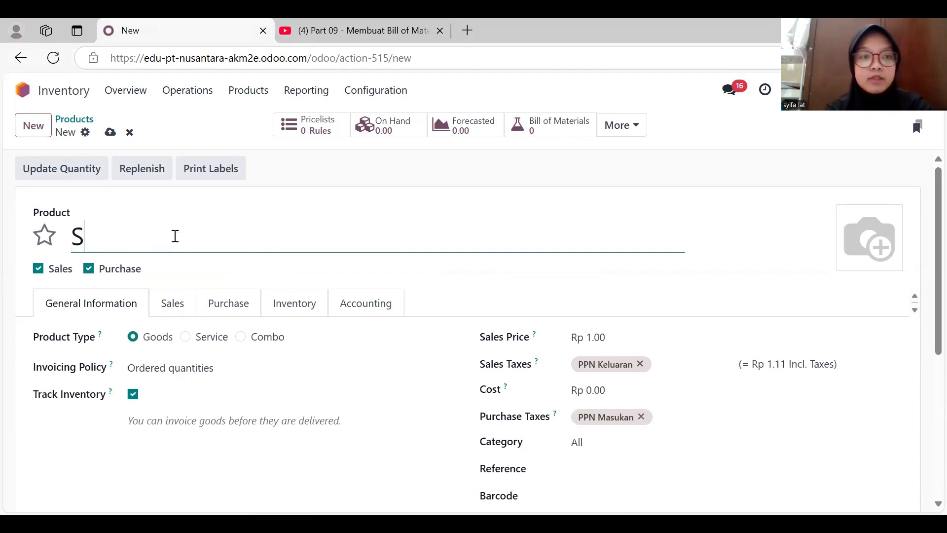
pyautogui.write('et ')
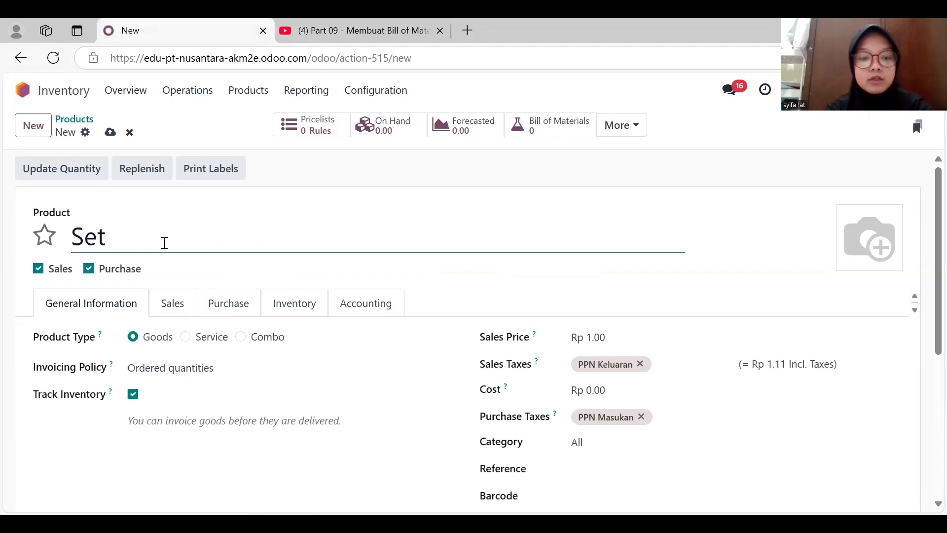
pyautogui.write('Bangsk')
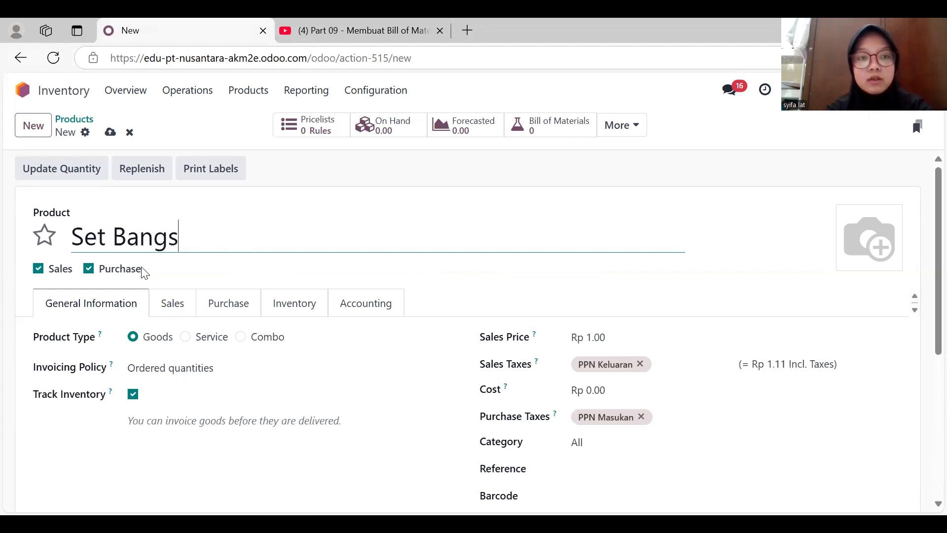
pyautogui.press('BackSpace')
pyautogui.press('BackSpace')
pyautogui.write('kku')
pyautogui.press('BackSpace')
pyautogui.press('BackSpace')
pyautogui.write('u S')
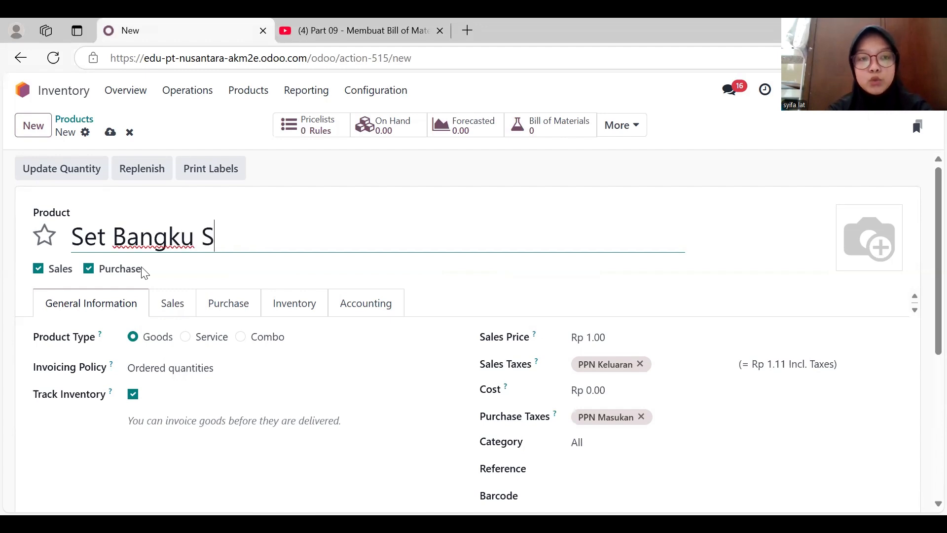
pyautogui.write('ekolah')
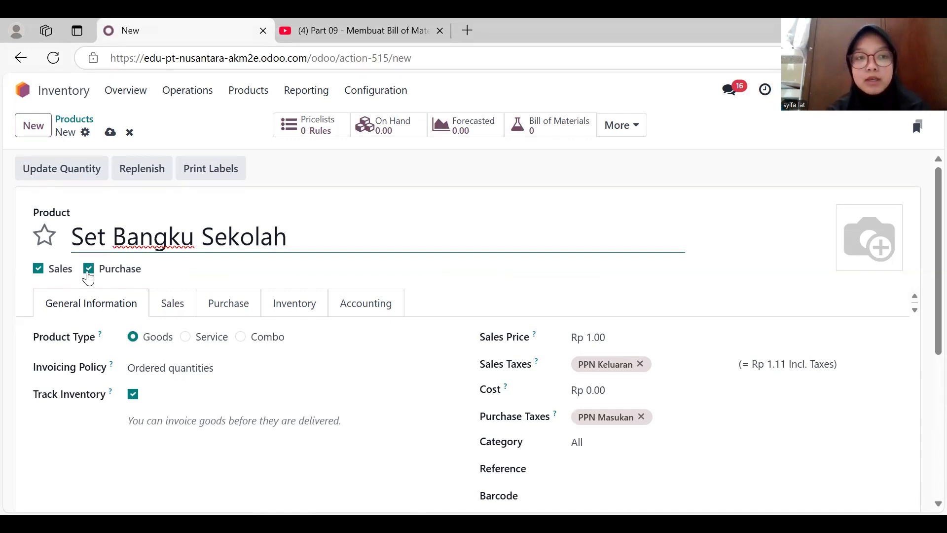
pyautogui.click(89, 271)
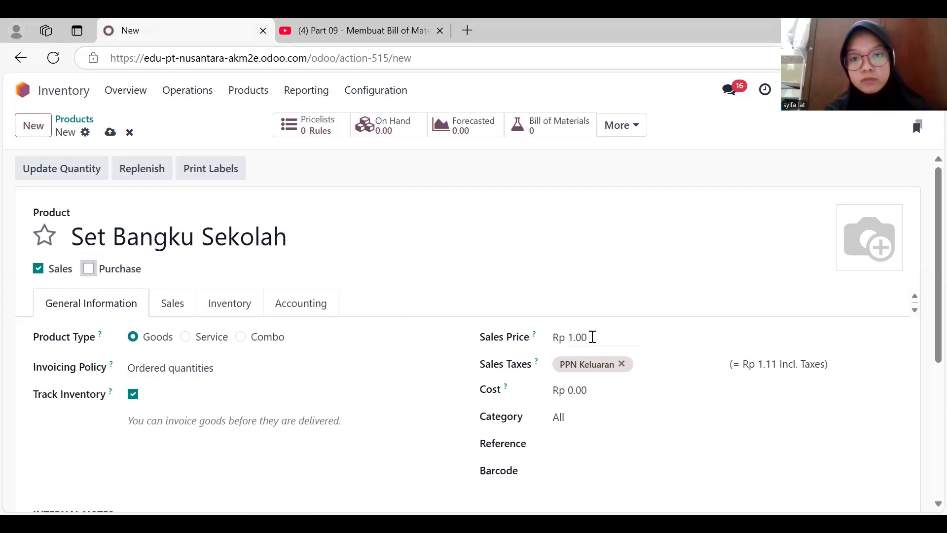
# Set the product's sales price to Rp 1,750,000, keeping the invoicing policy on Ordered quantities.
pyautogui.click(592, 337)
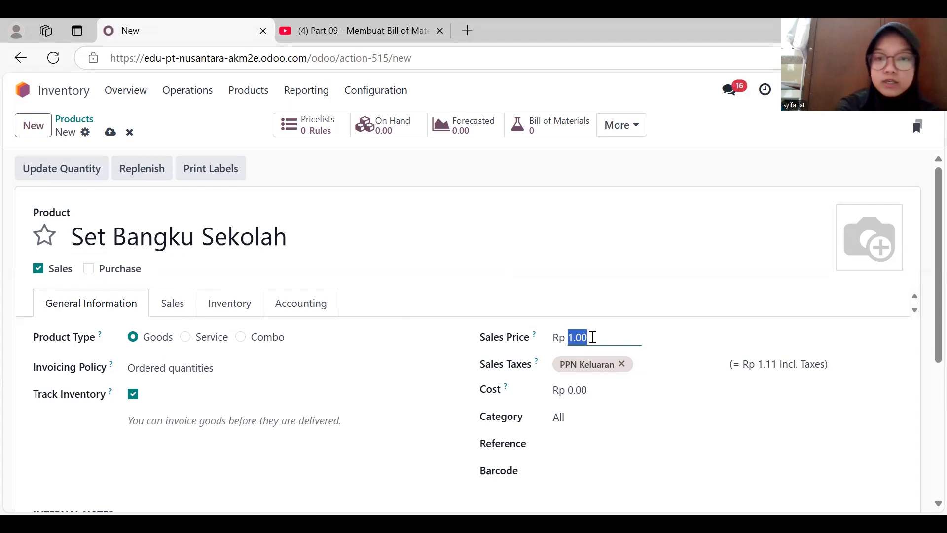
pyautogui.write('1750000')
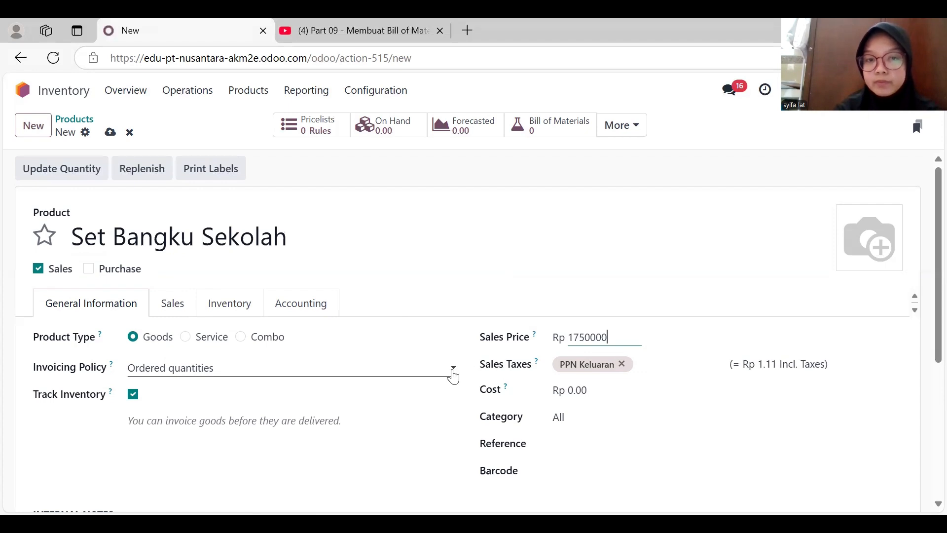
pyautogui.click(453, 376)
pyautogui.click(443, 471)
# Add the internal note "set bangku sekolah terdiri dari 1 meja dan 2 kursi berbahan kayu dengan rangka besi".
pyautogui.scroll(-3, 444, 471)
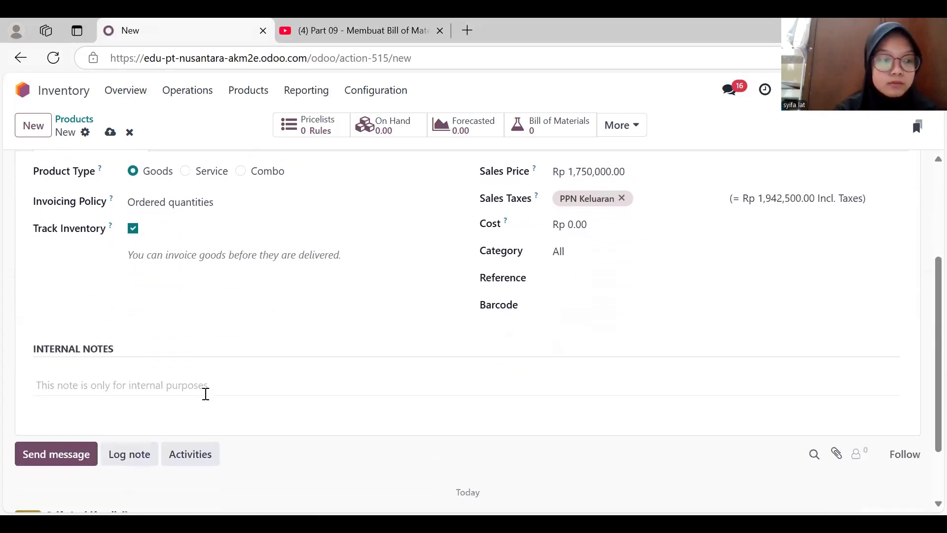
pyautogui.click(180, 381)
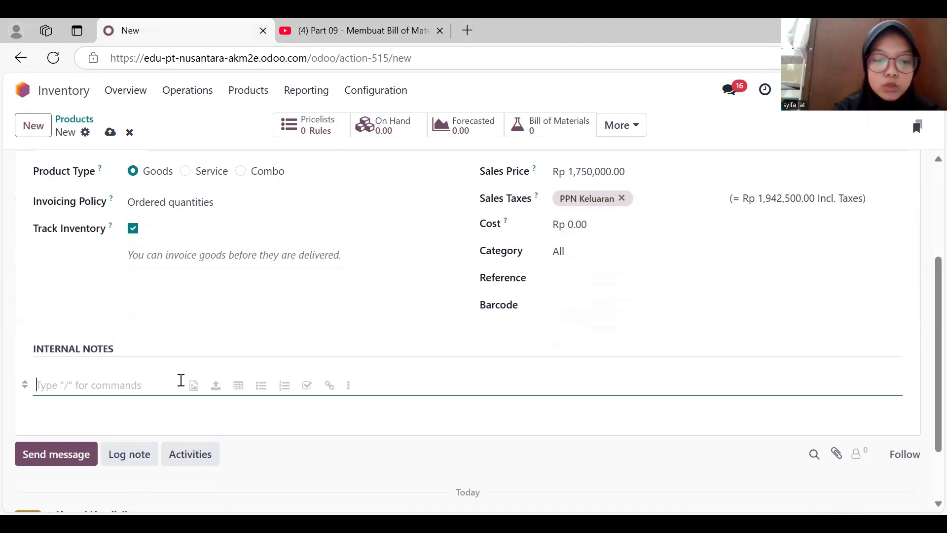
pyautogui.write('se')
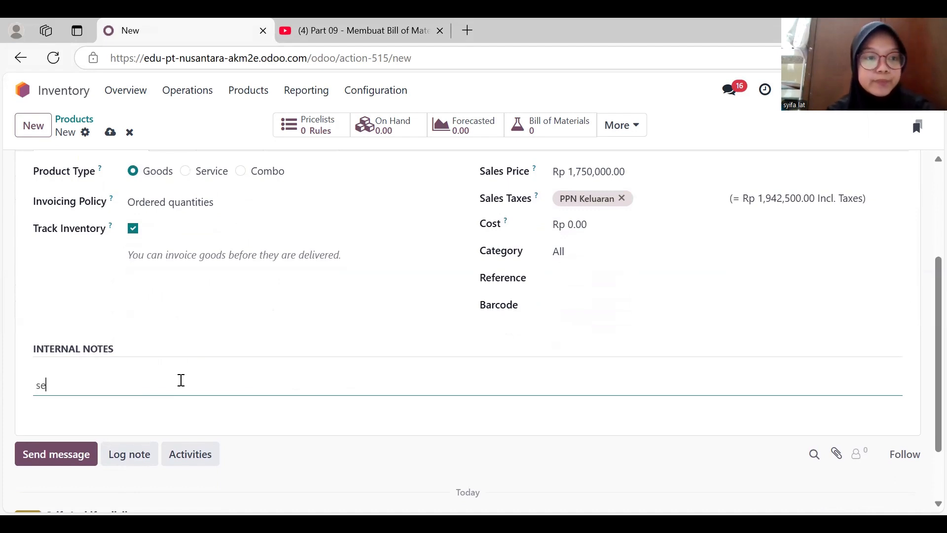
pyautogui.write('t bangku d')
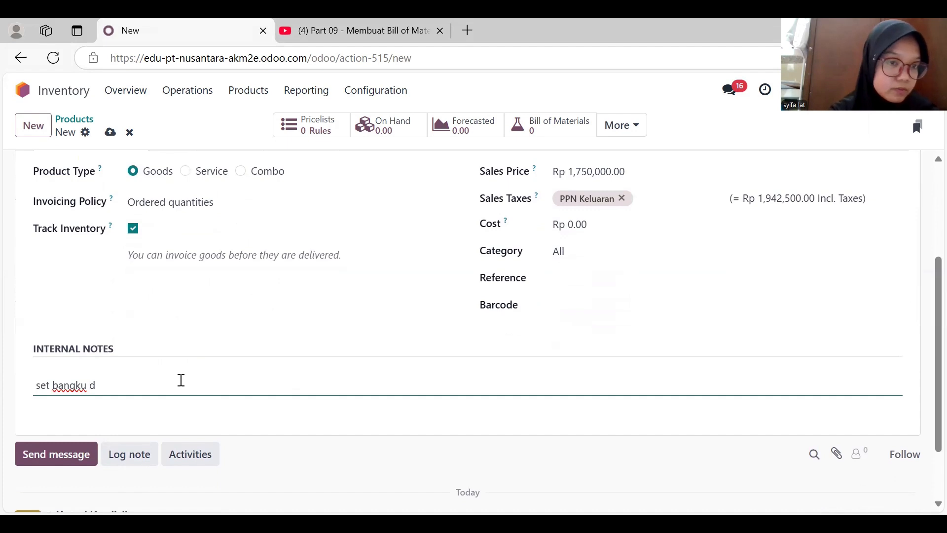
pyautogui.press('BackSpace')
pyautogui.write('se')
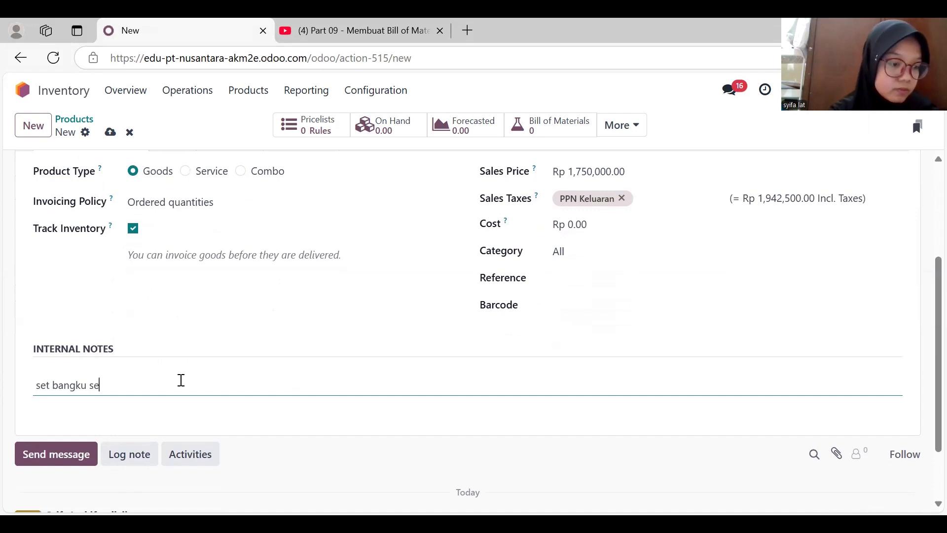
pyautogui.write('kolah ')
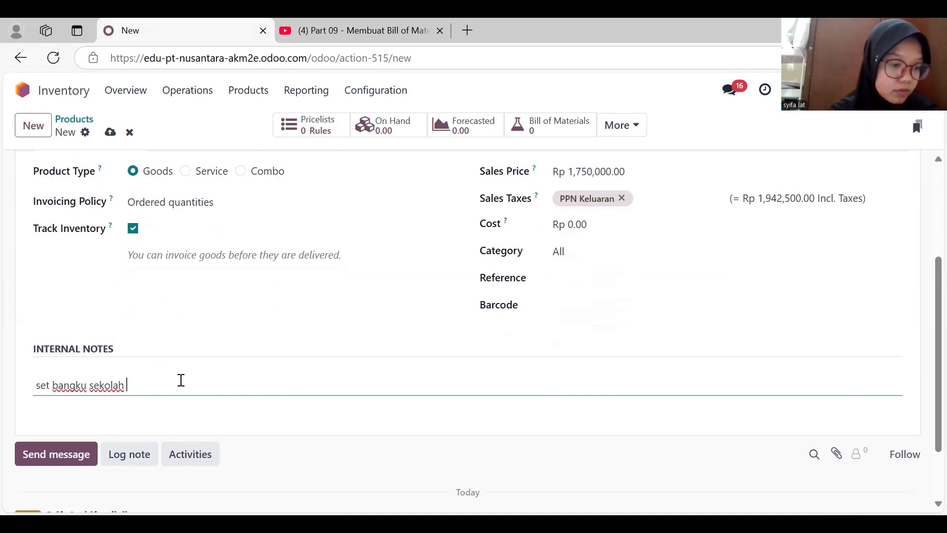
pyautogui.write('terdi')
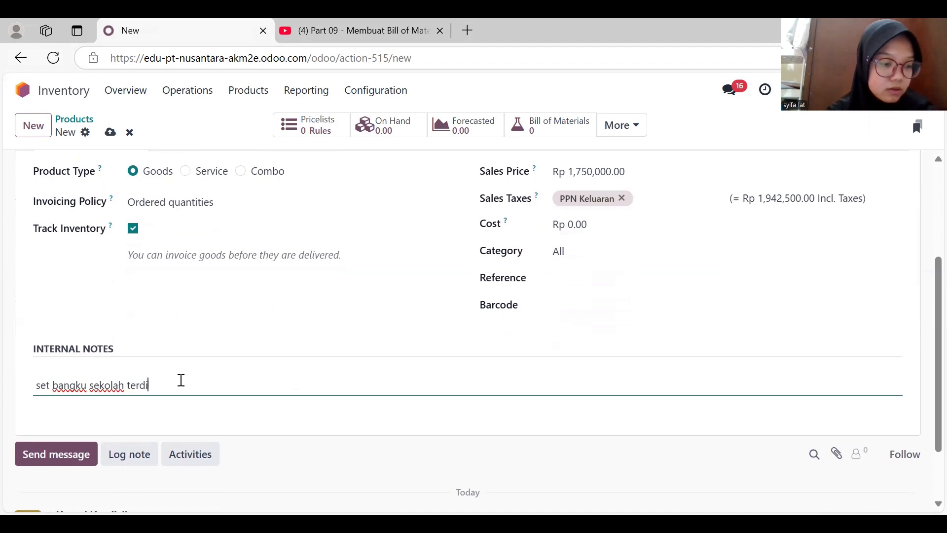
pyautogui.write('ri d')
pyautogui.write('ri dari')
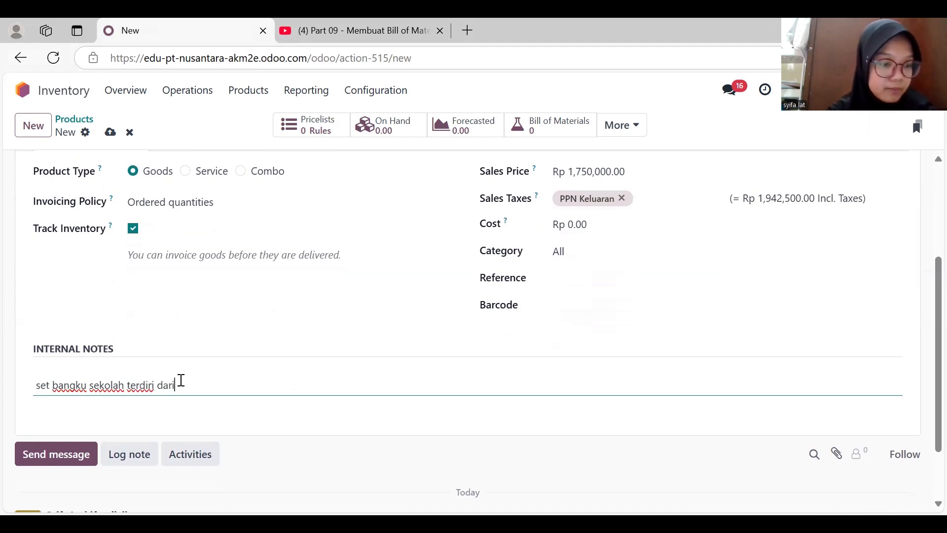
pyautogui.write(' 1 meja dan')
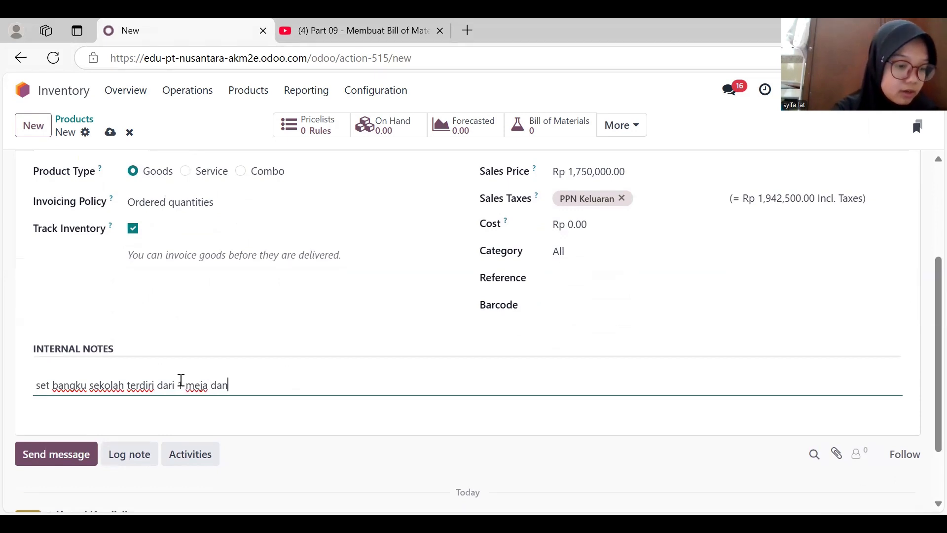
pyautogui.write(' 2 kur')
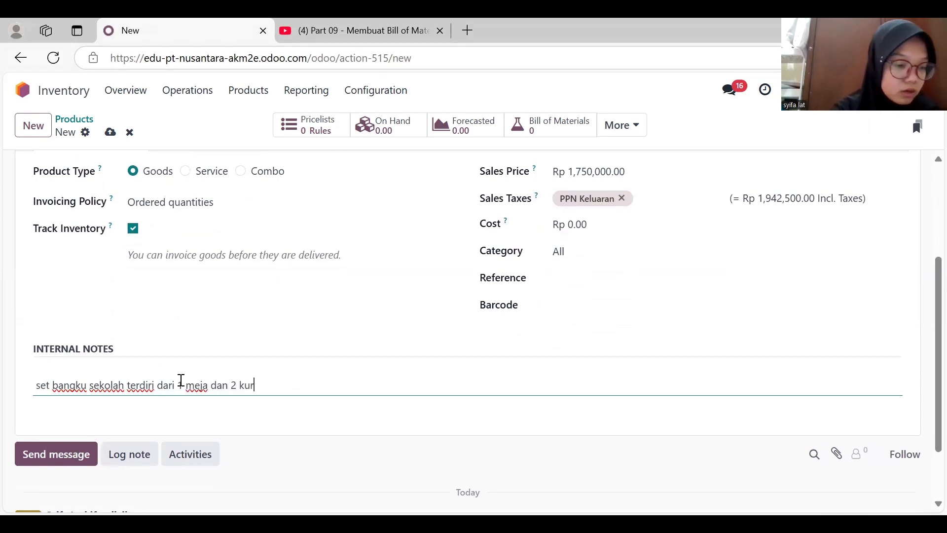
pyautogui.write('si berbahank')
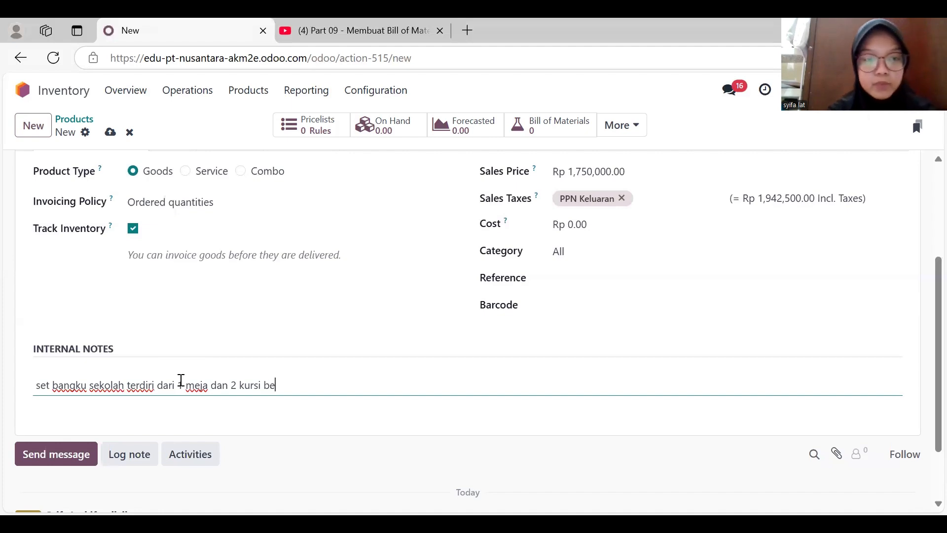
pyautogui.press('BackSpace')
pyautogui.press('BackSpace')
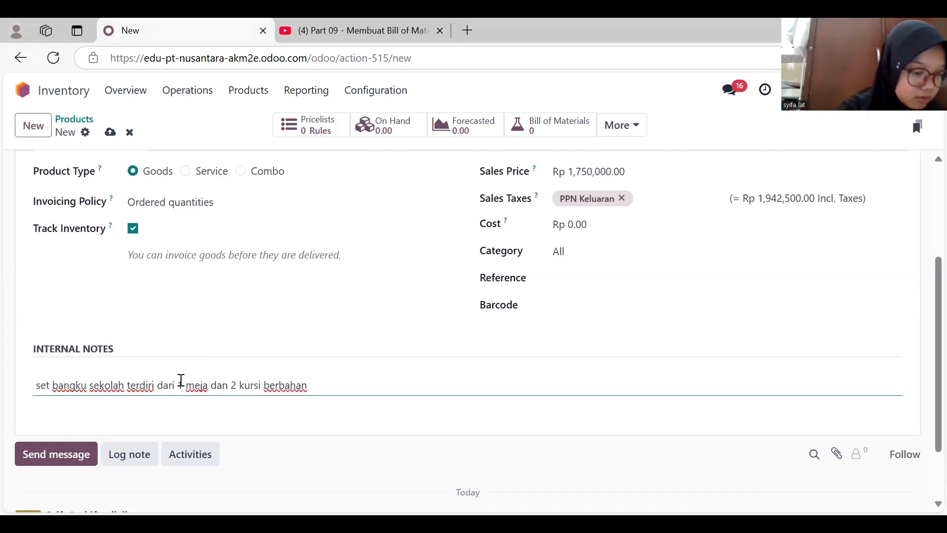
pyautogui.write('k')
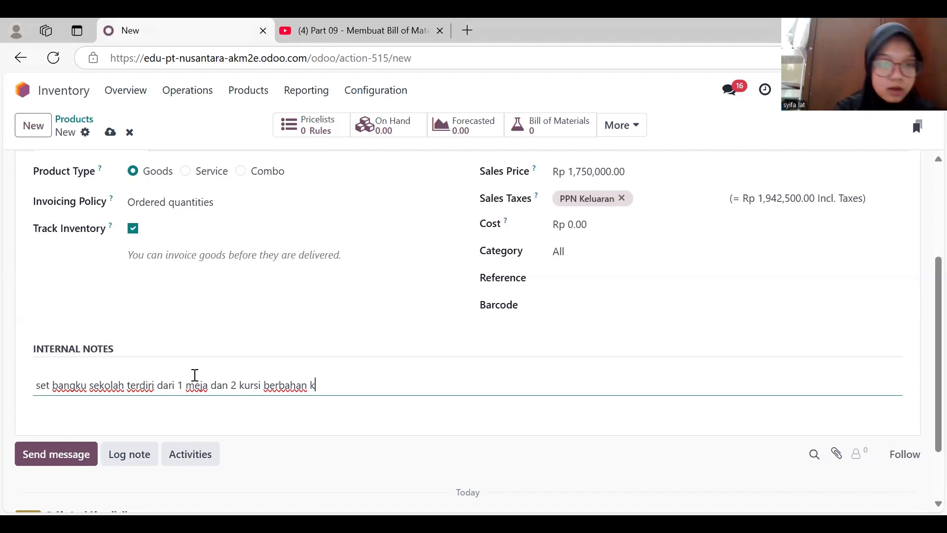
pyautogui.write('ayu dn')
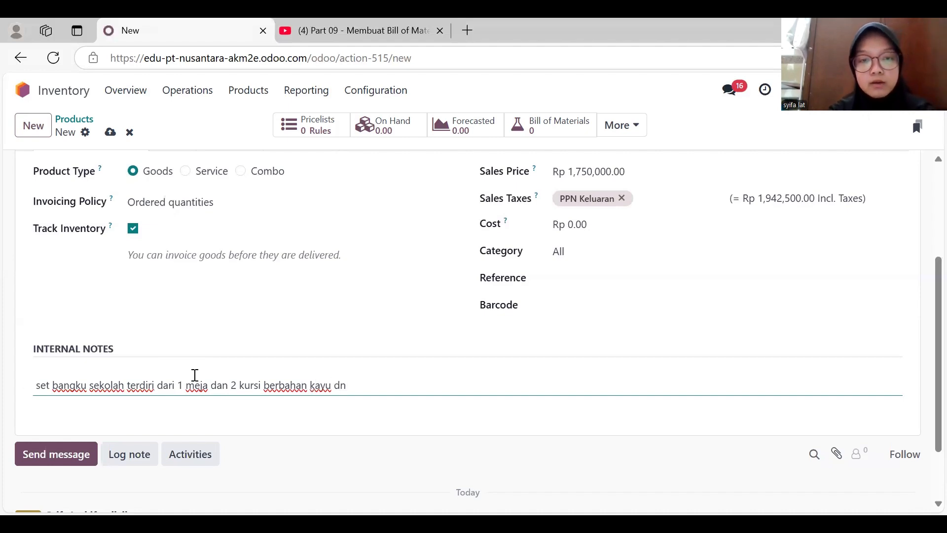
pyautogui.press('BackSpace')
pyautogui.write('enga')
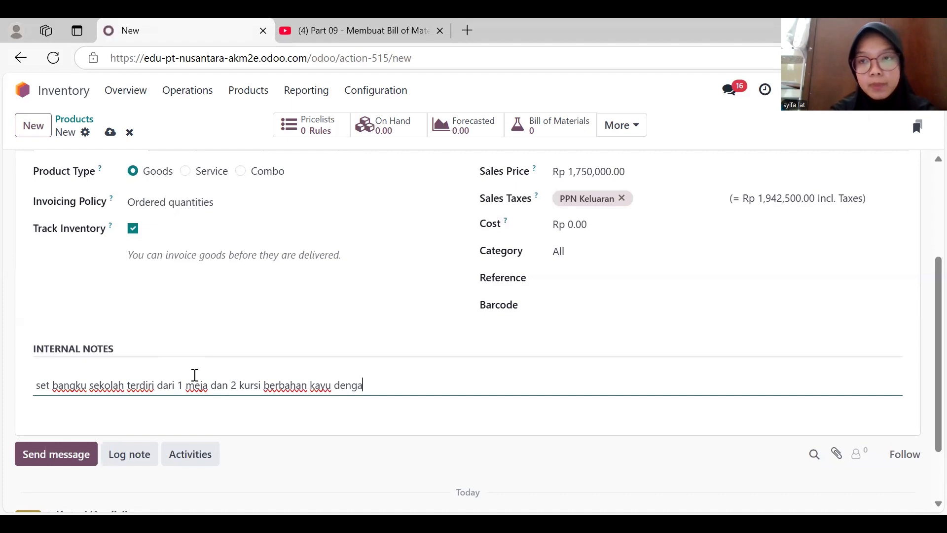
pyautogui.write('n rangka b')
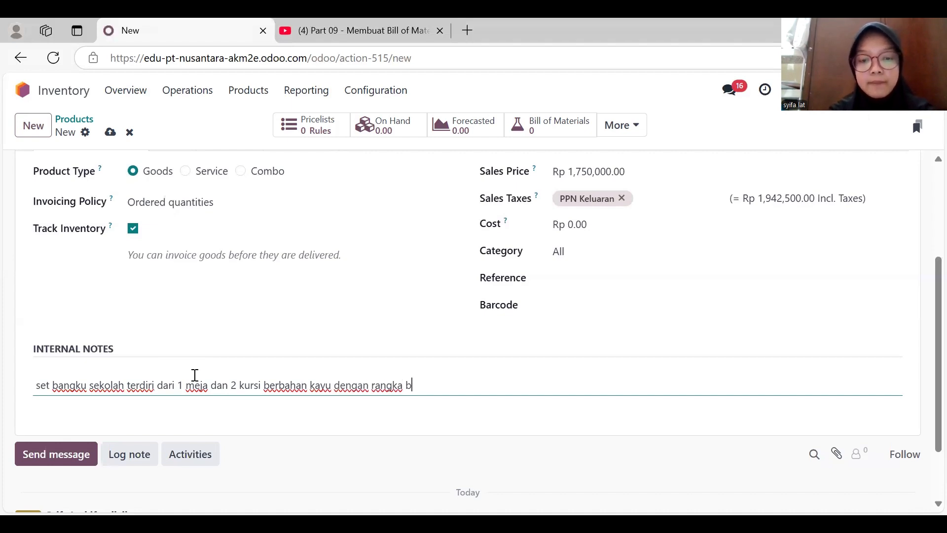
pyautogui.write('esi')
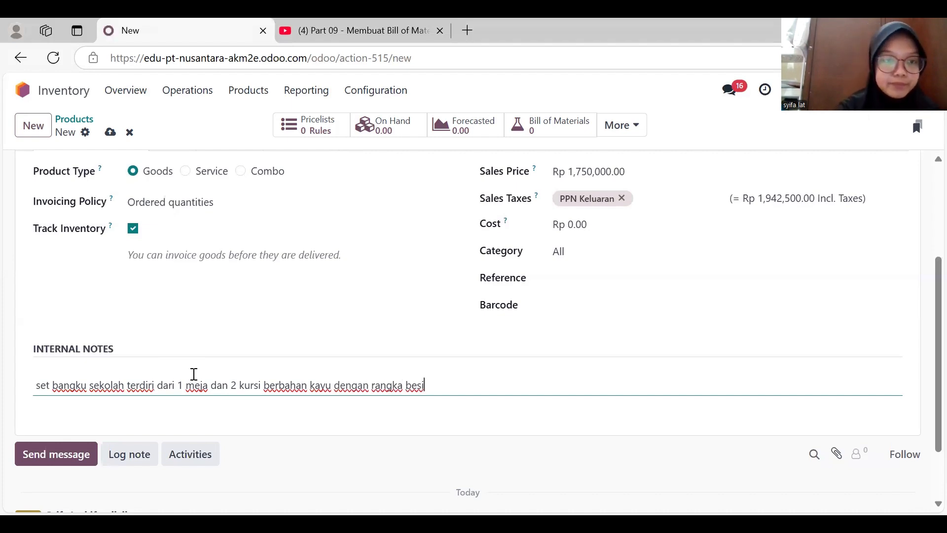
# Set the product's inventory route to Manufacture instead of Buy, and save it by starting another new product record.
pyautogui.scroll(3, 195, 374)
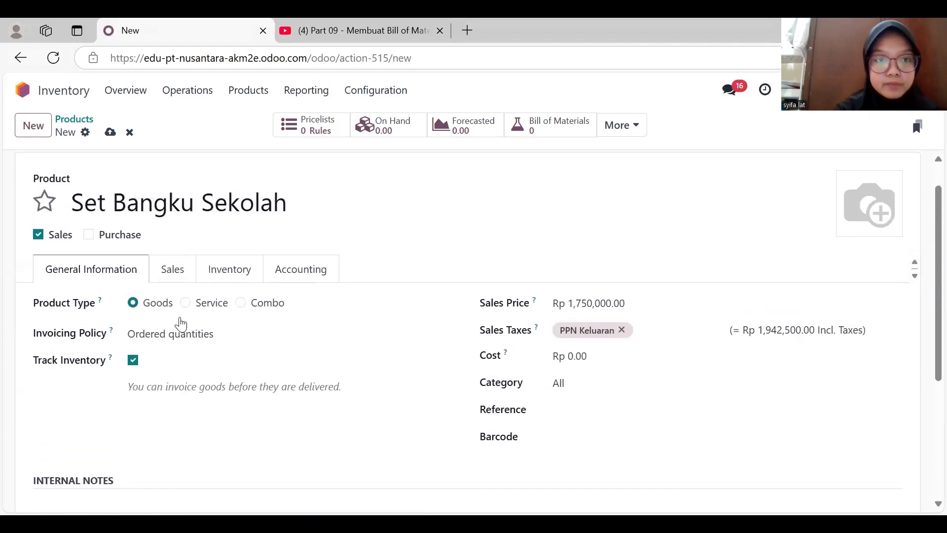
pyautogui.click(173, 270)
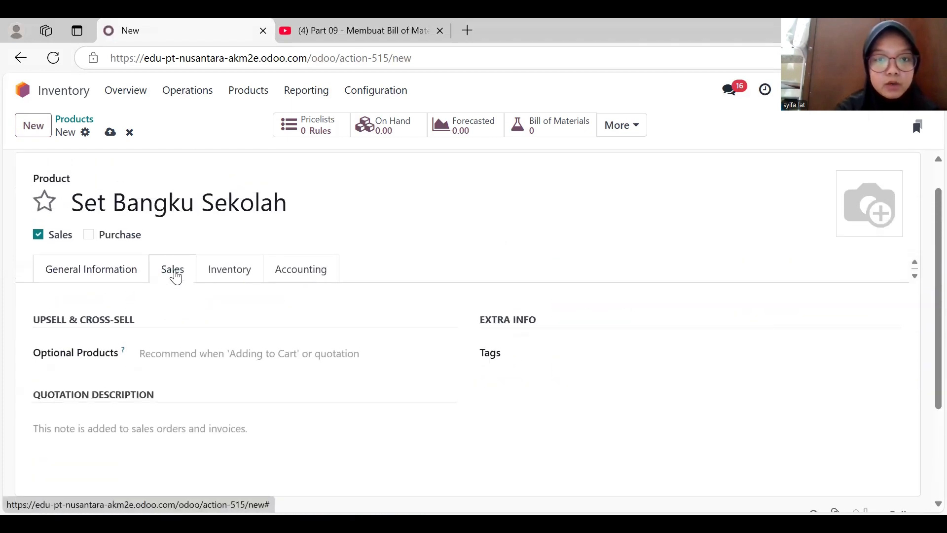
pyautogui.click(222, 276)
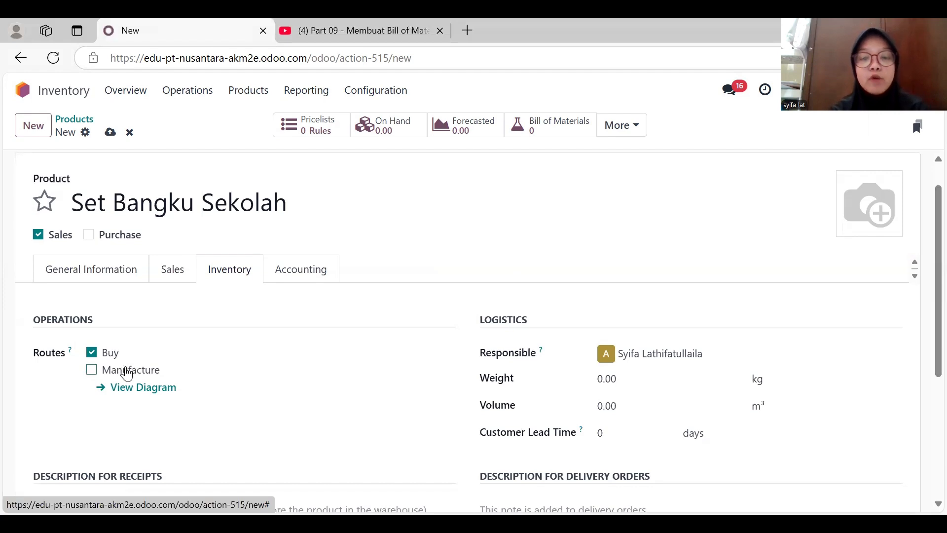
pyautogui.click(91, 370)
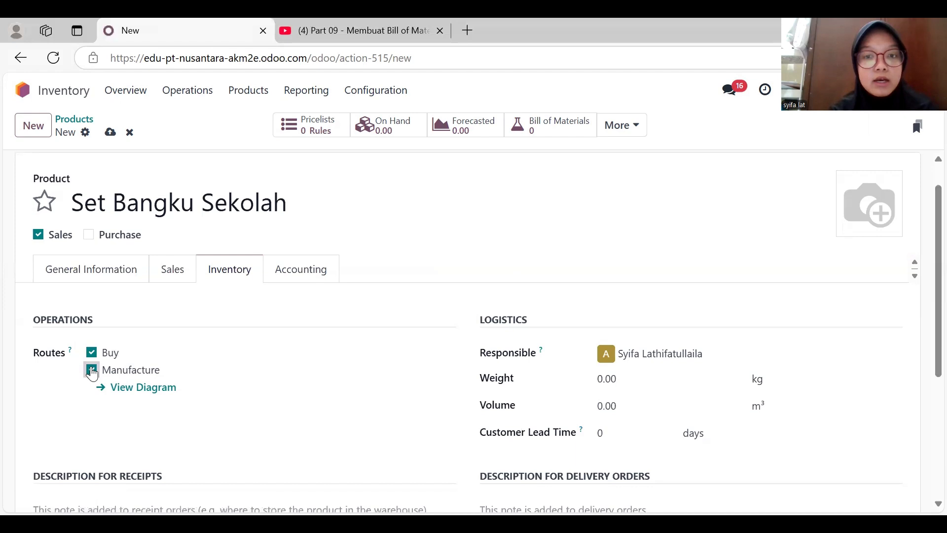
pyautogui.click(91, 353)
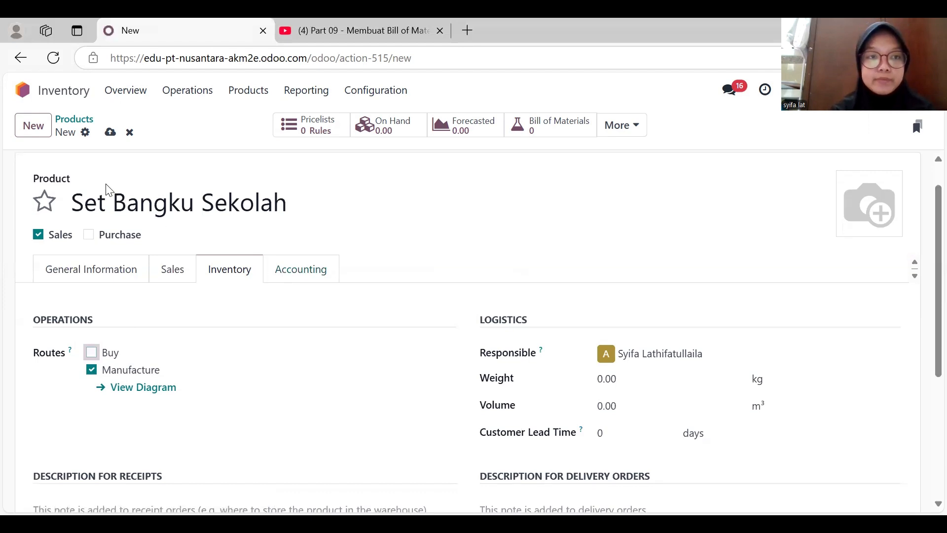
pyautogui.click(33, 128)
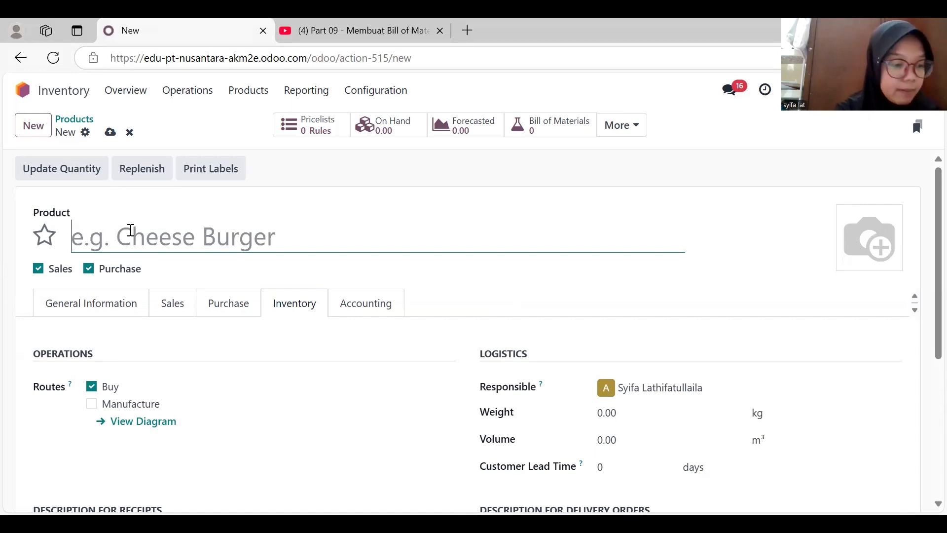
# Name the new product "Papan Meja" and disable it for sales, keeping it available for purchase.
pyautogui.write('p')
pyautogui.press('BackSpace')
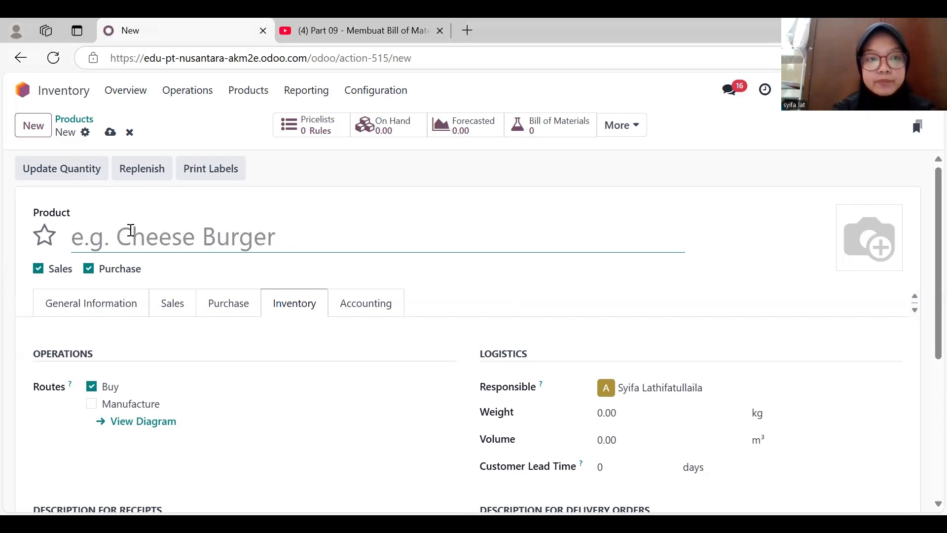
pyautogui.write('Papa')
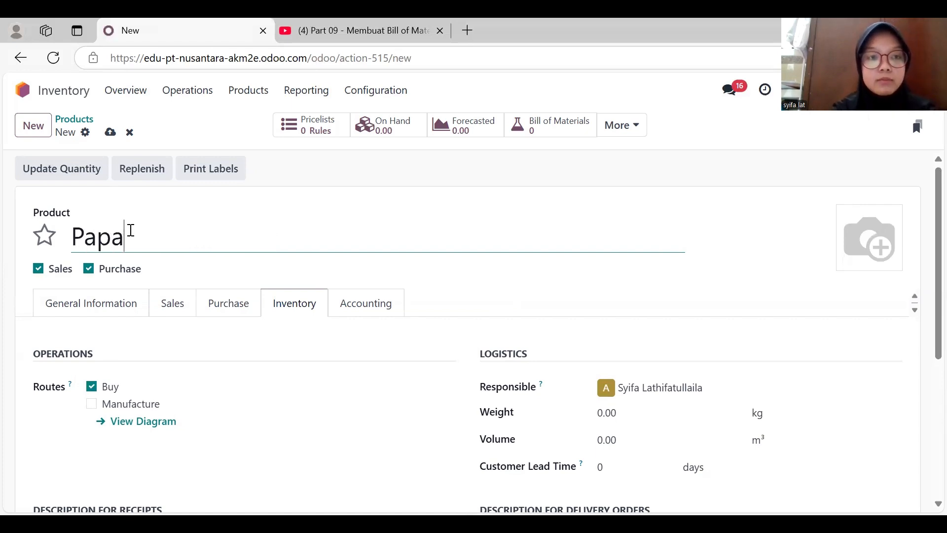
pyautogui.write('n Meja')
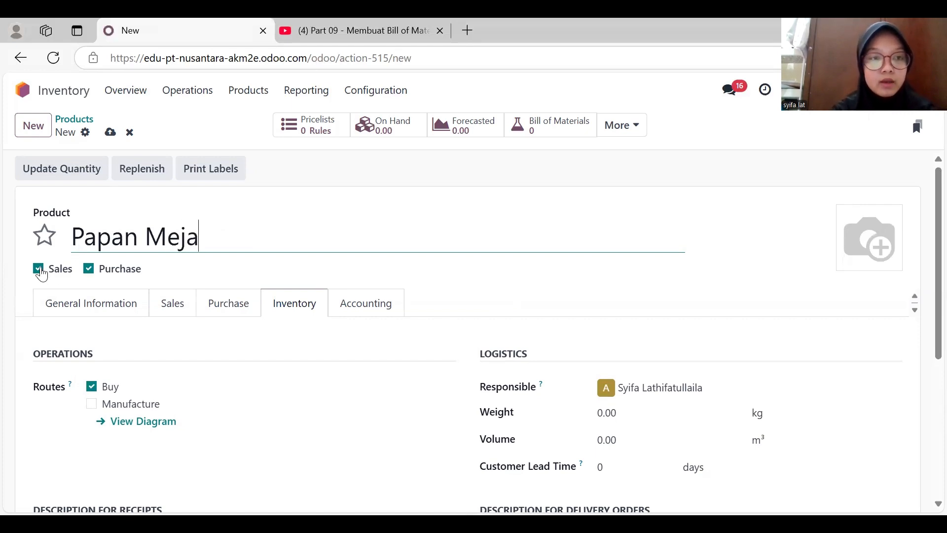
pyautogui.click(39, 269)
# Set the product's cost to Rp 250,000 in its general information.
pyautogui.scroll(-2, 118, 296)
pyautogui.click(105, 225)
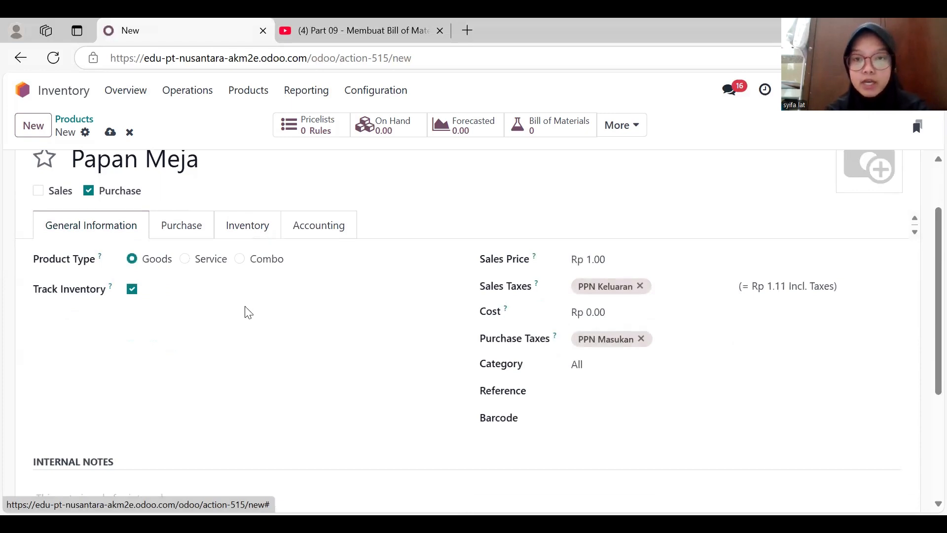
pyautogui.click(602, 312)
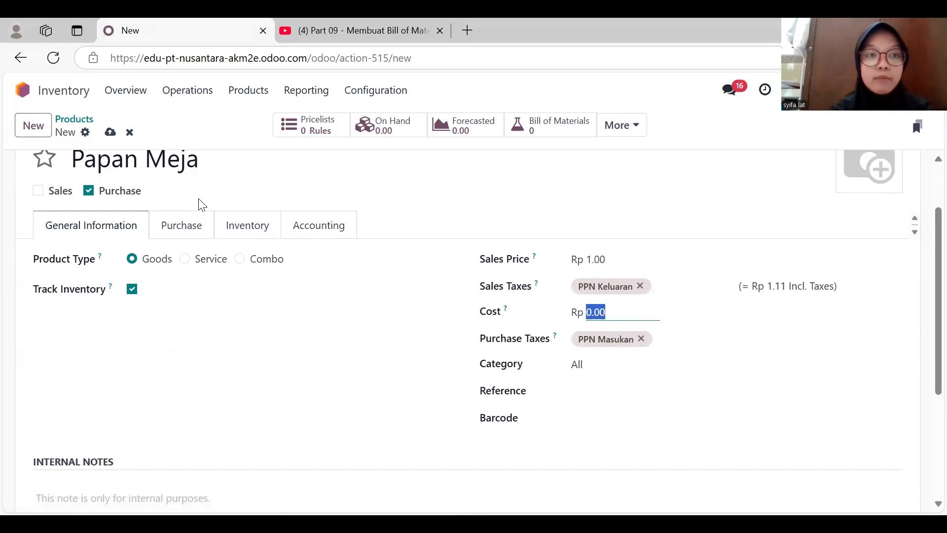
pyautogui.scroll(1, 129, 196)
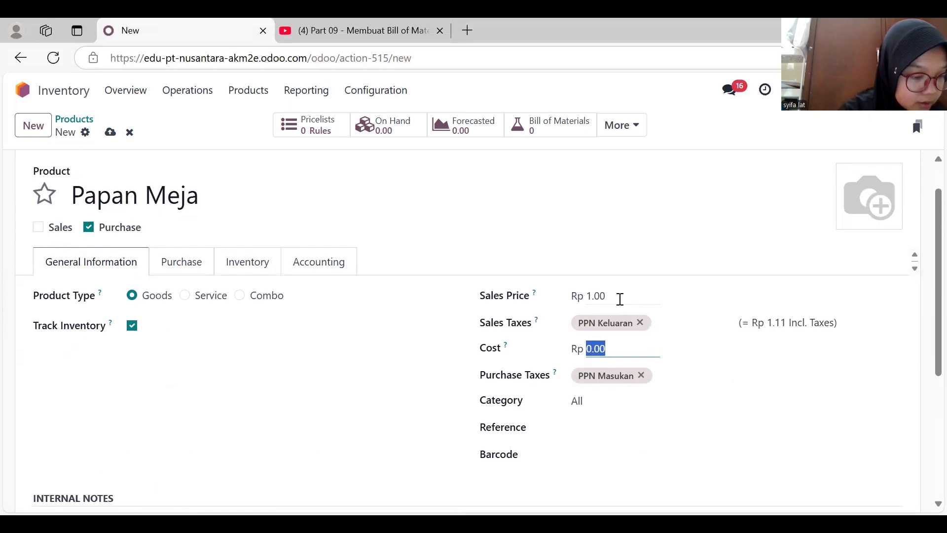
pyautogui.write('250,000')
pyautogui.click(406, 389)
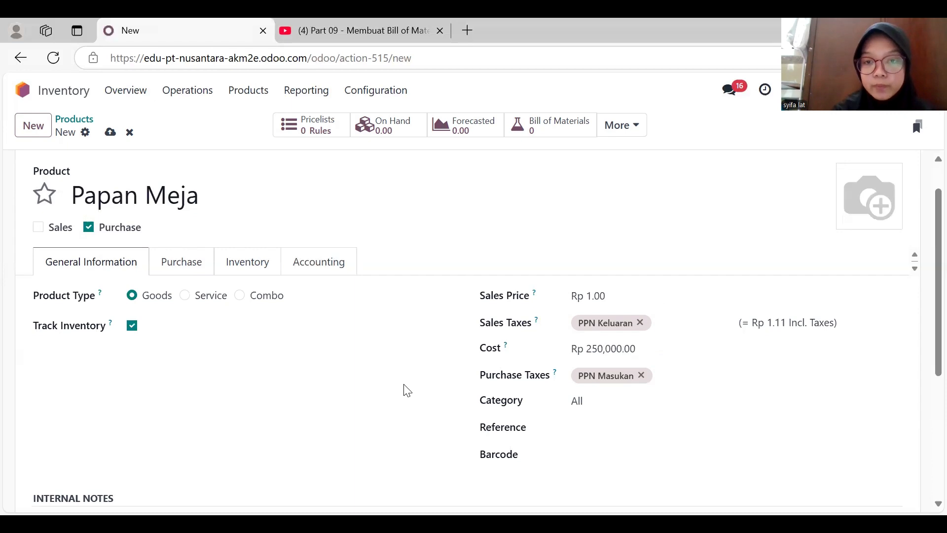
# Add the internal note "Kayu MDF 18mm, HPL Finish" with a second line reading "ukuran 120cm x 60cm".
pyautogui.scroll(-3, 406, 389)
pyautogui.click(200, 389)
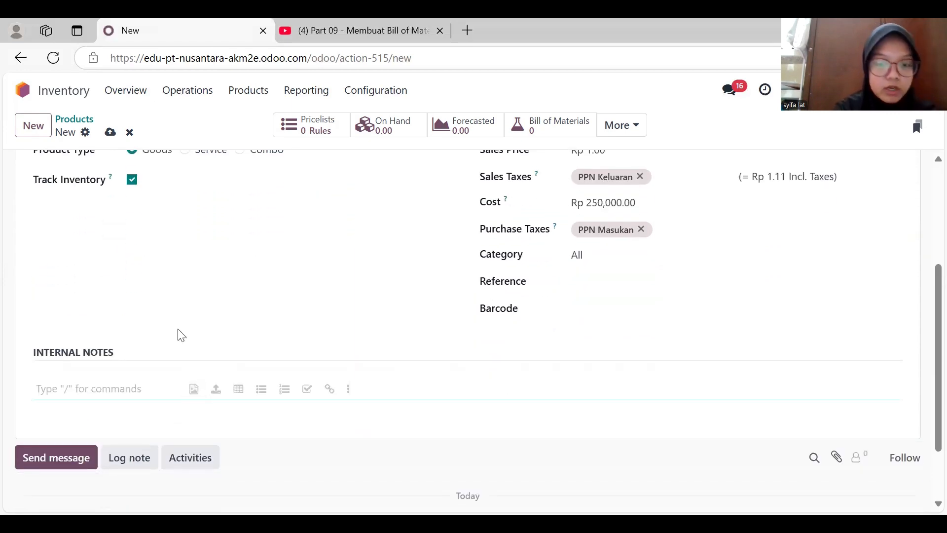
pyautogui.write('Kayu')
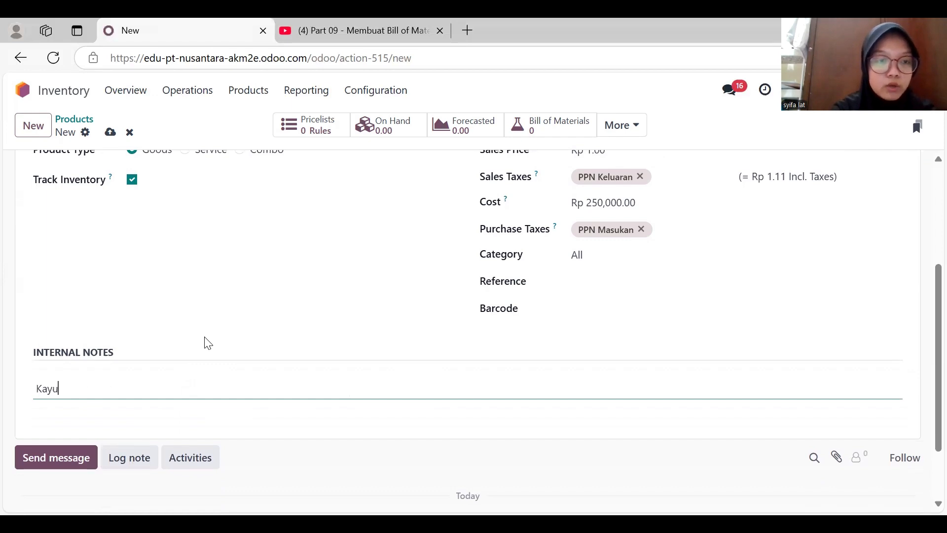
pyautogui.write(' MDF')
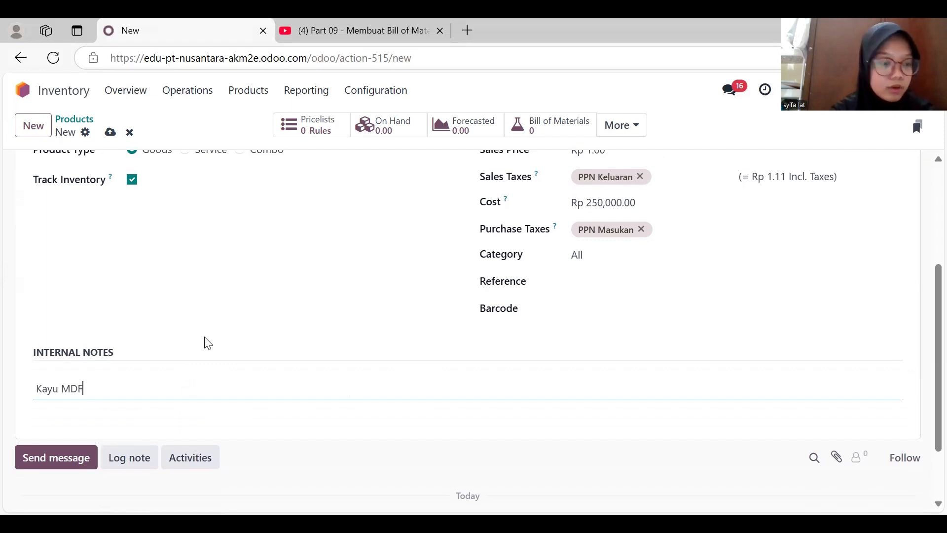
pyautogui.write(' 1')
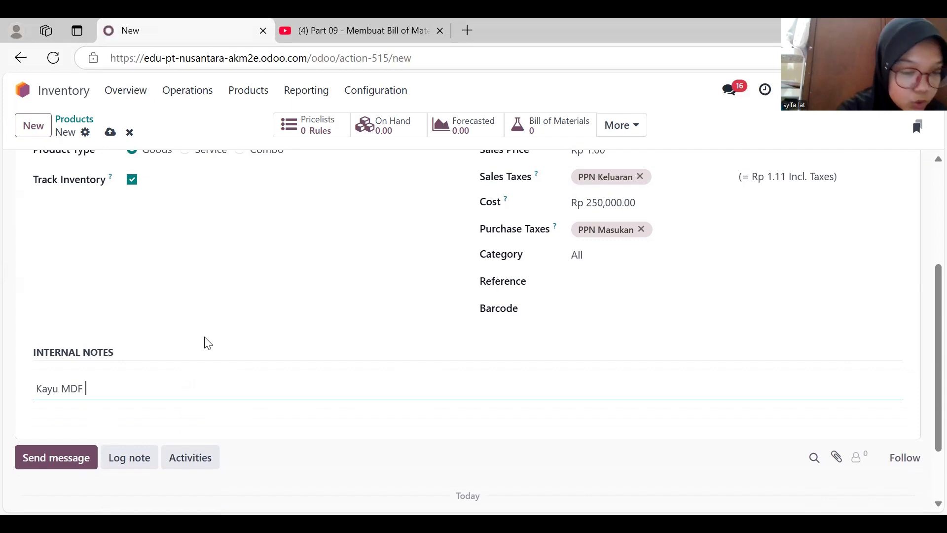
pyautogui.write('8m')
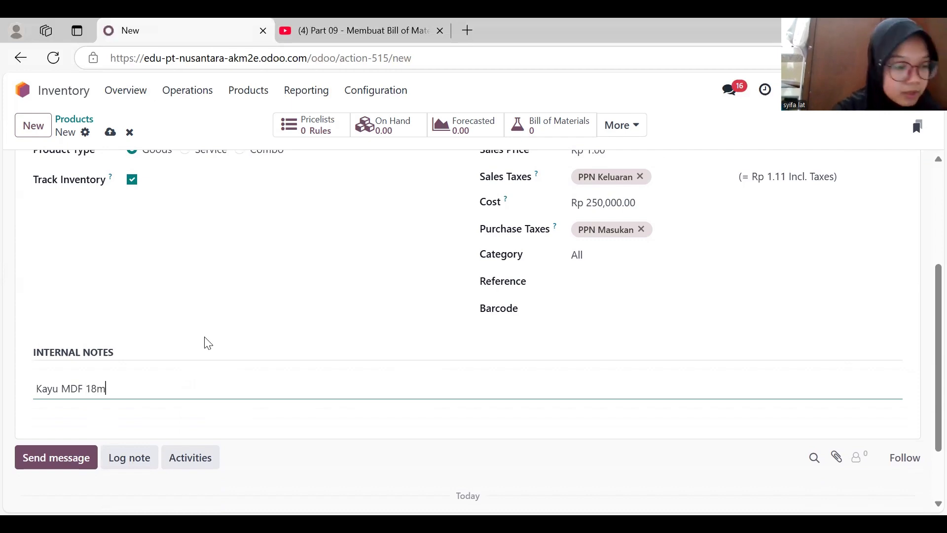
pyautogui.write('m, ')
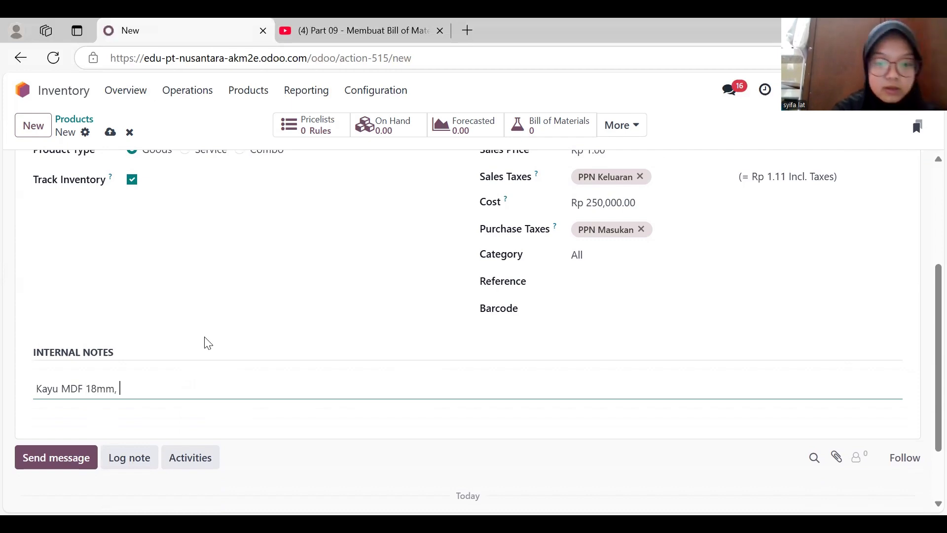
pyautogui.write('HPL')
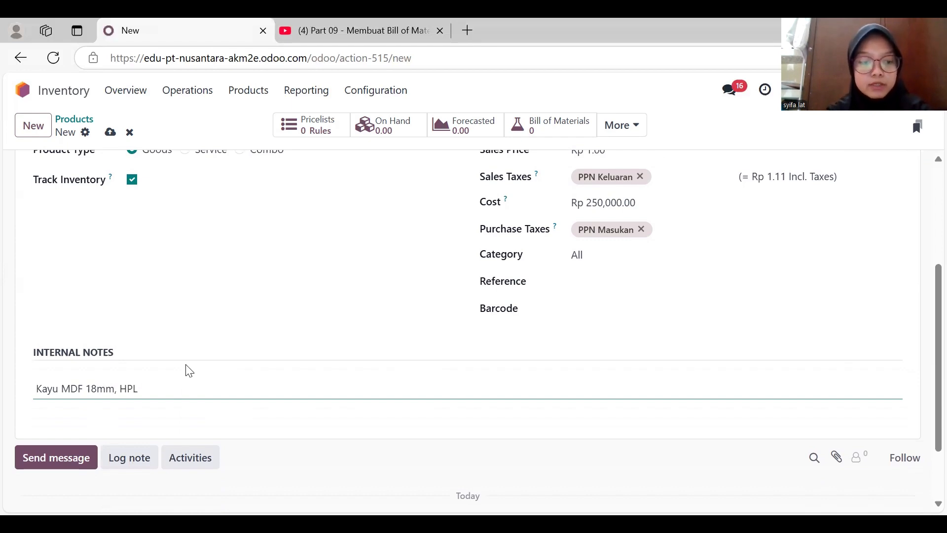
pyautogui.write(' Finish')
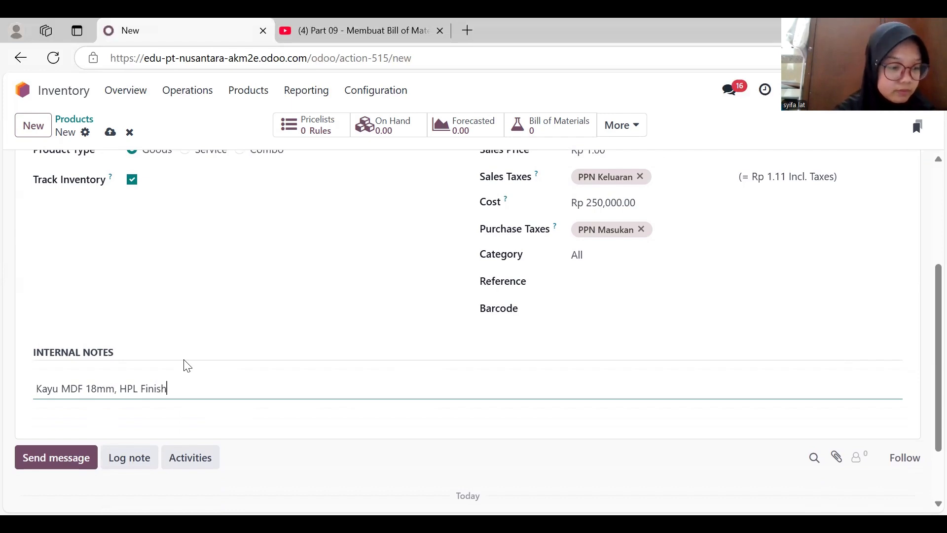
pyautogui.press('Return')
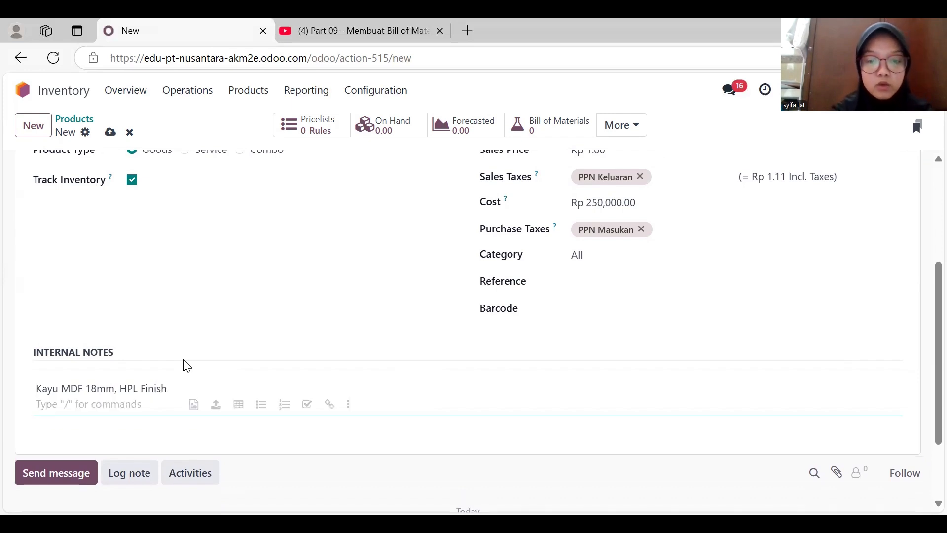
pyautogui.write('ukuran 120cm x 60cm')
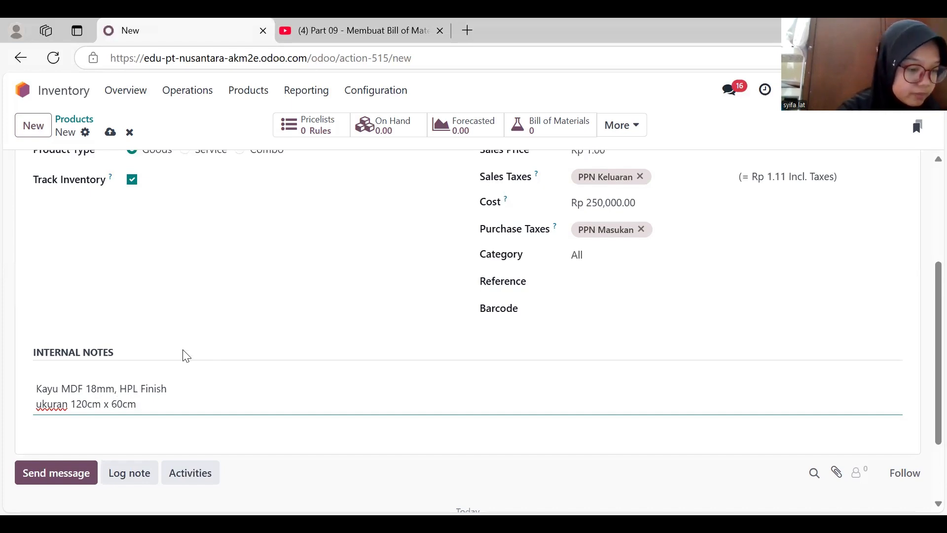
# Enable the Manufacture route for Papan Meja in addition to Buy.
pyautogui.scroll(3, 186, 355)
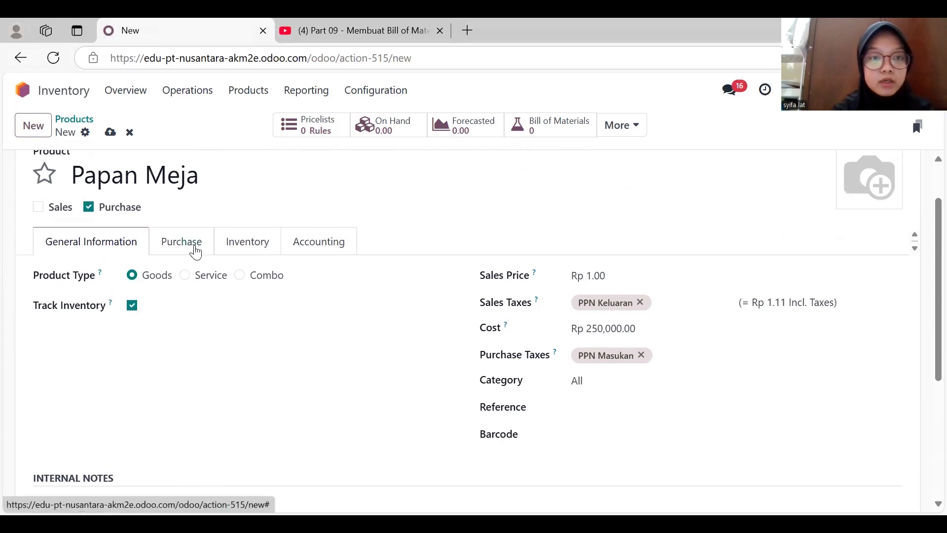
pyautogui.click(195, 252)
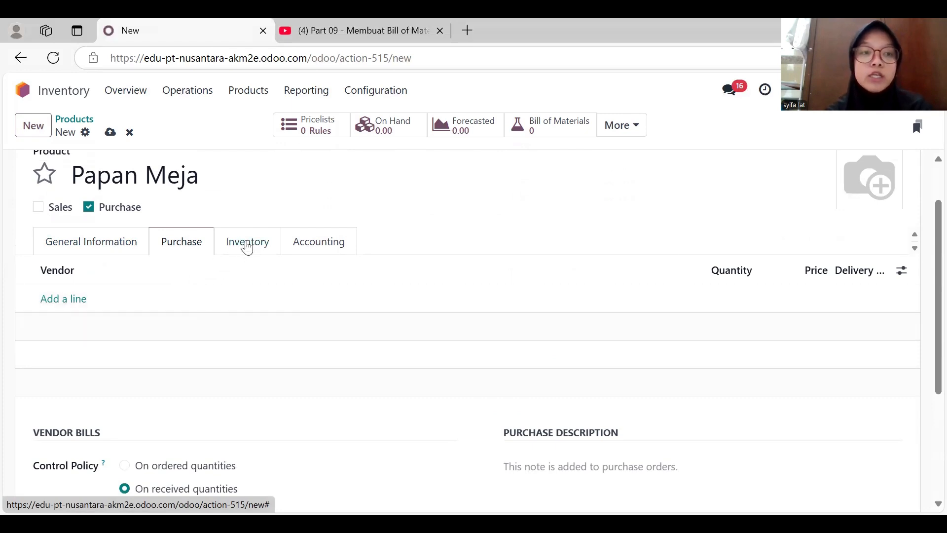
pyautogui.click(247, 246)
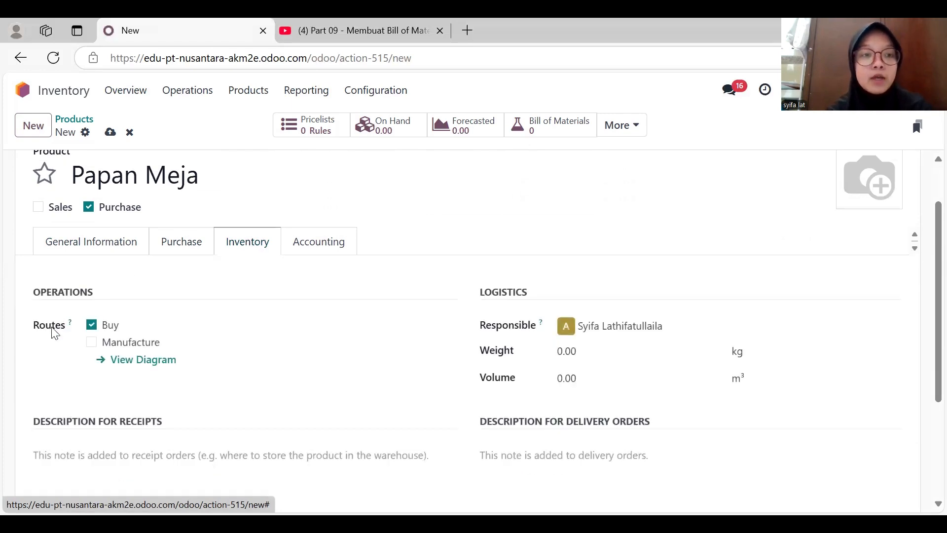
pyautogui.click(92, 342)
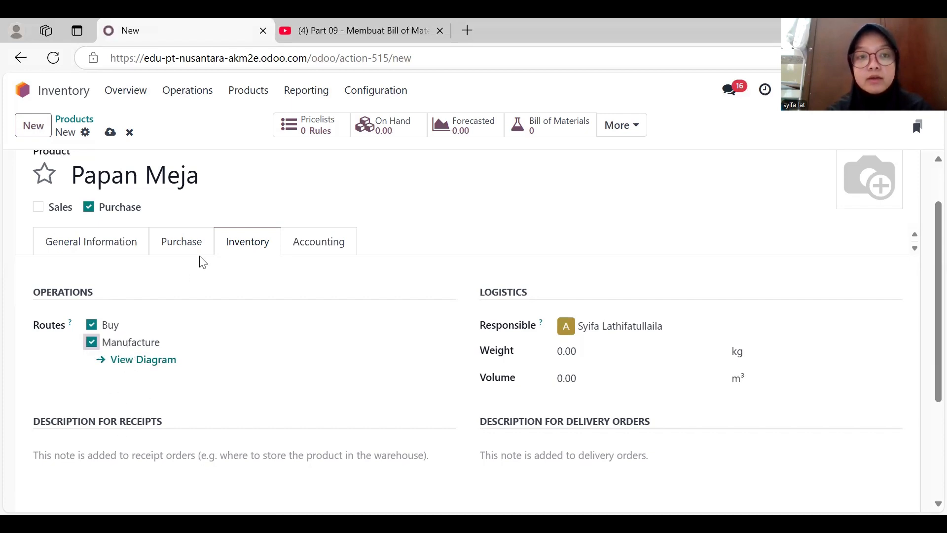
# Set the product's expense account to 51000010 Cost of Goods Sold, and save it by starting another new product record.
pyautogui.click(314, 244)
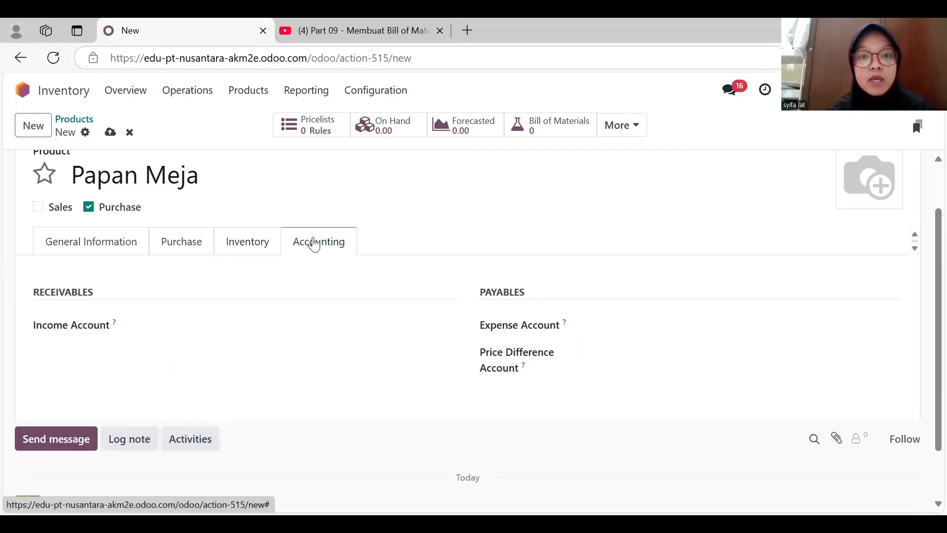
pyautogui.click(610, 333)
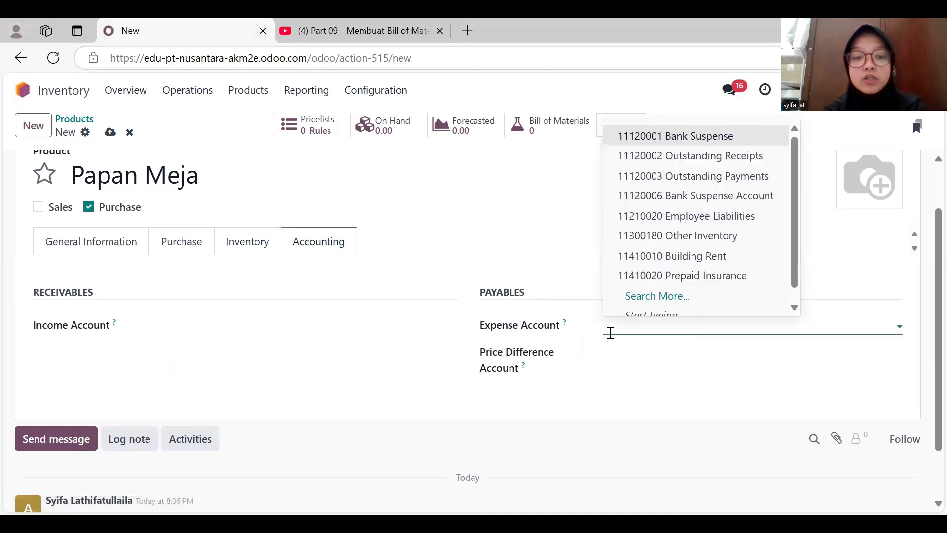
pyautogui.write('cos')
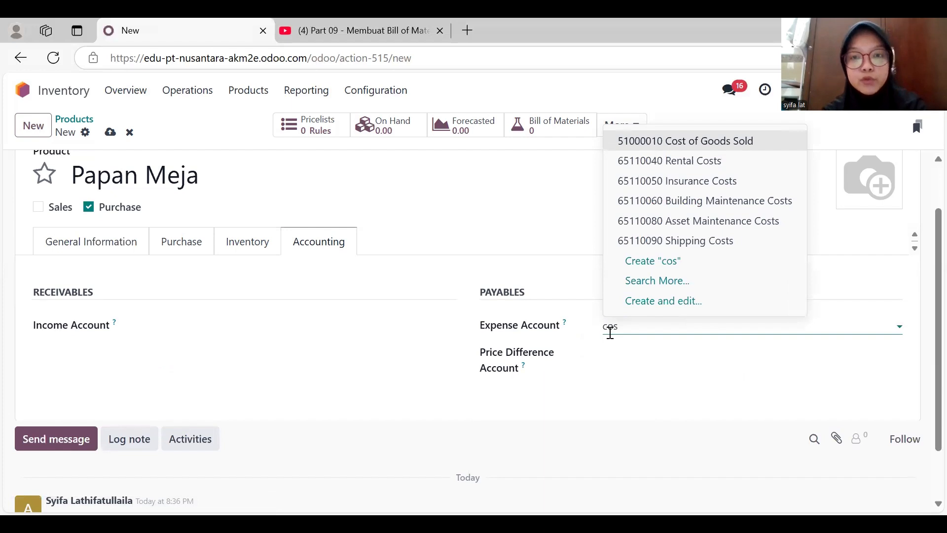
pyautogui.press('Return')
pyautogui.scroll(1, 299, 268)
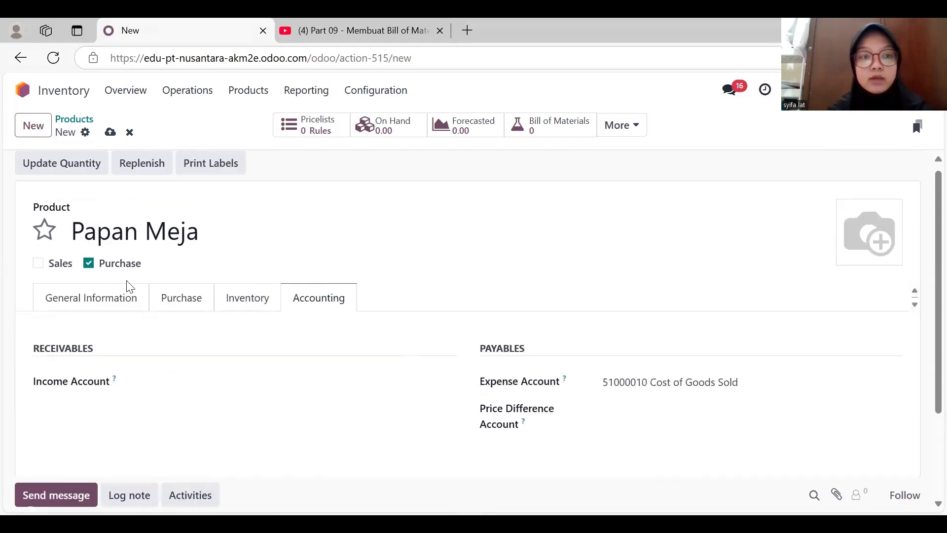
pyautogui.click(96, 298)
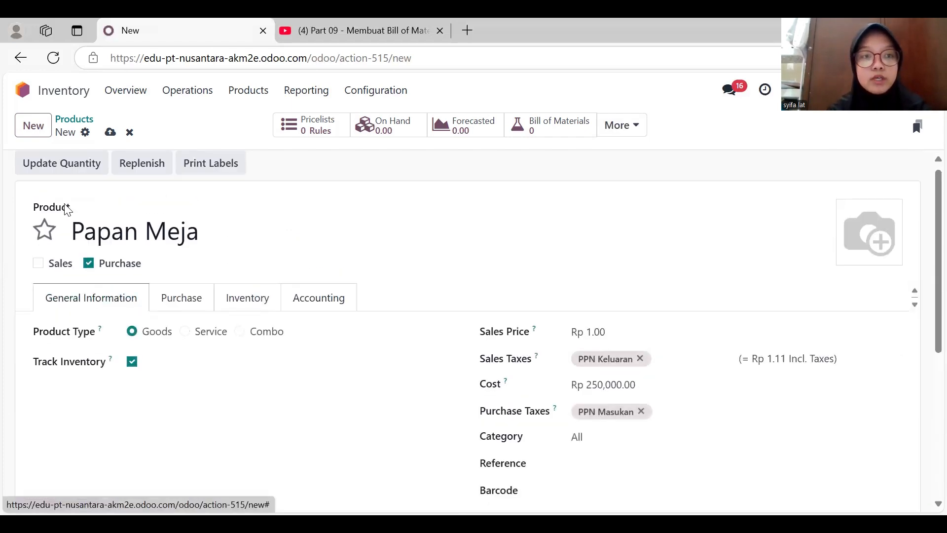
pyautogui.click(30, 129)
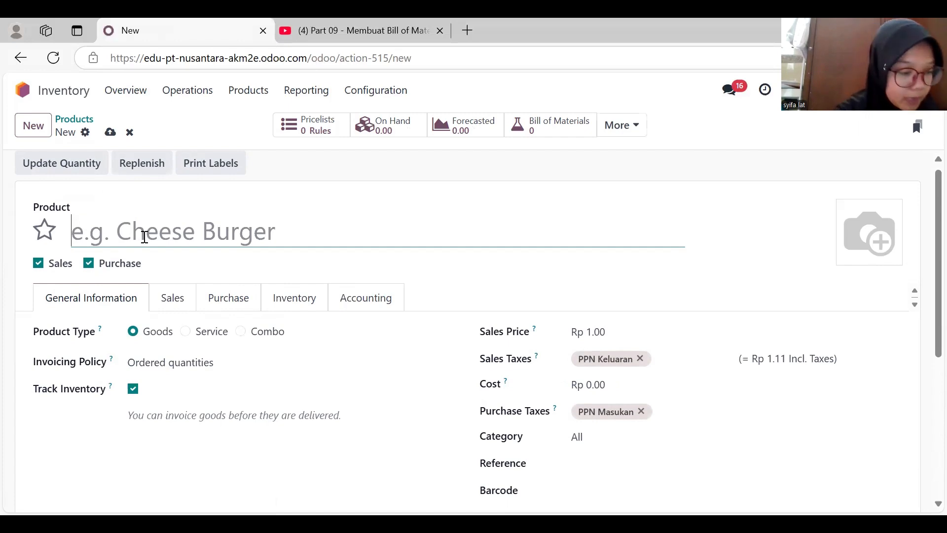
# Name the product "Papan Kursi" and disable it for sales, leaving only purchase enabled.
pyautogui.write('Pa')
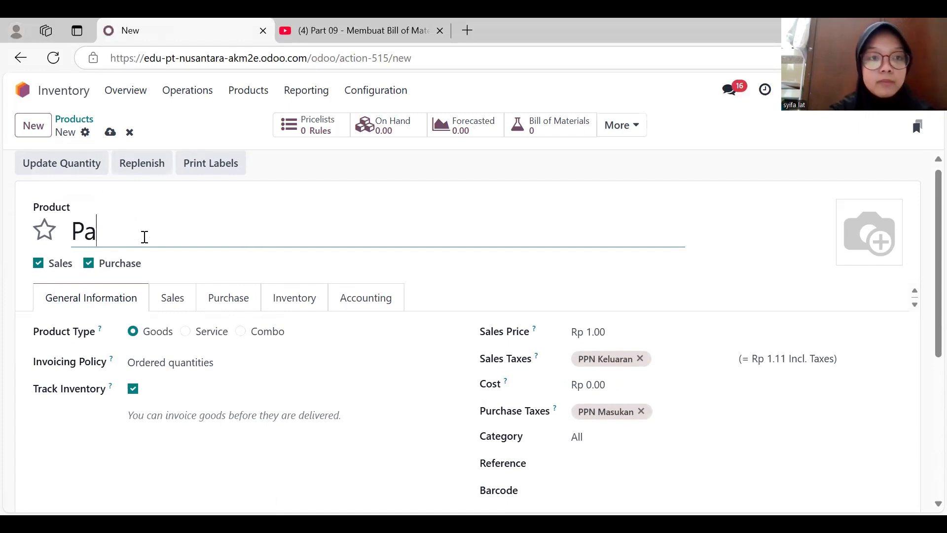
pyautogui.write('pan Kursi')
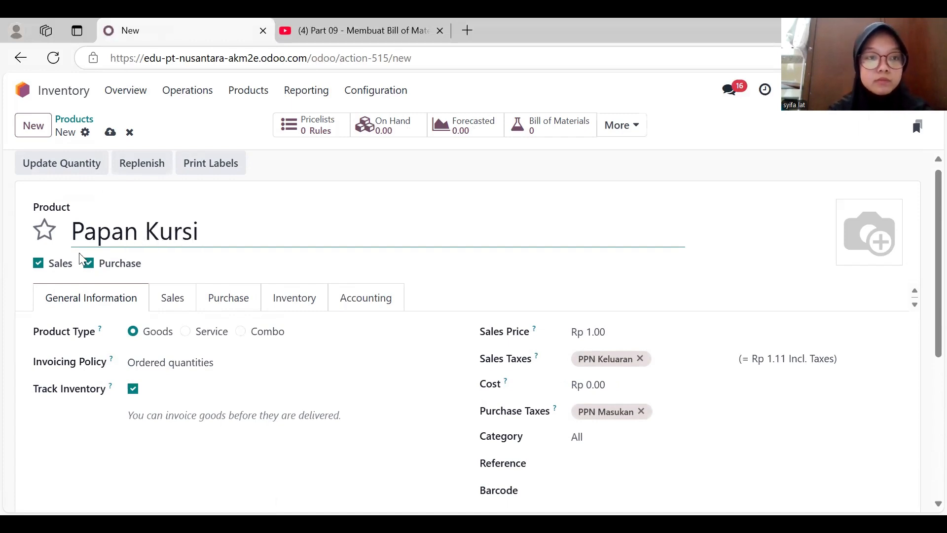
pyautogui.click(39, 264)
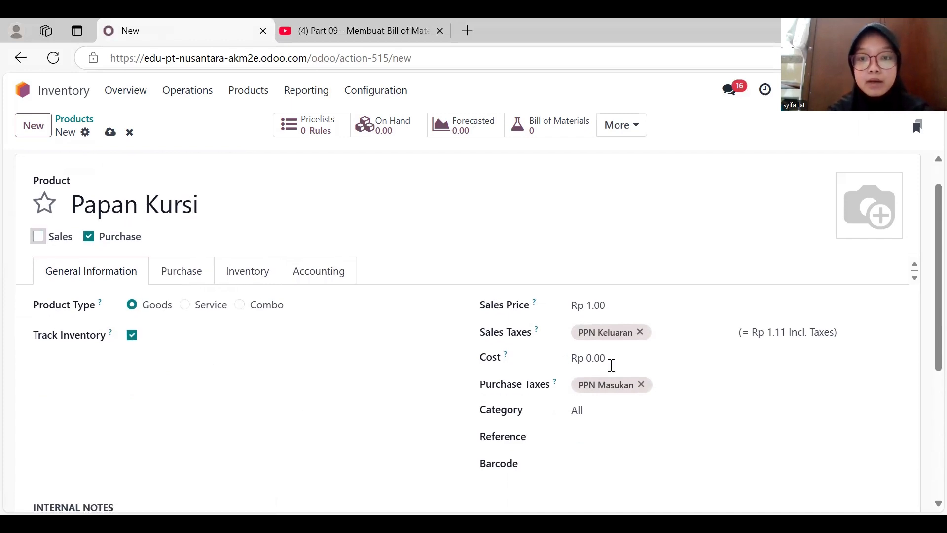
# Set Papan Kursi's cost to Rp 100,000 and add the internal note "Kayu MDF 18MM, HPL Finish" with a second line reading "ukuran 40cm x 40cm".
pyautogui.click(611, 365)
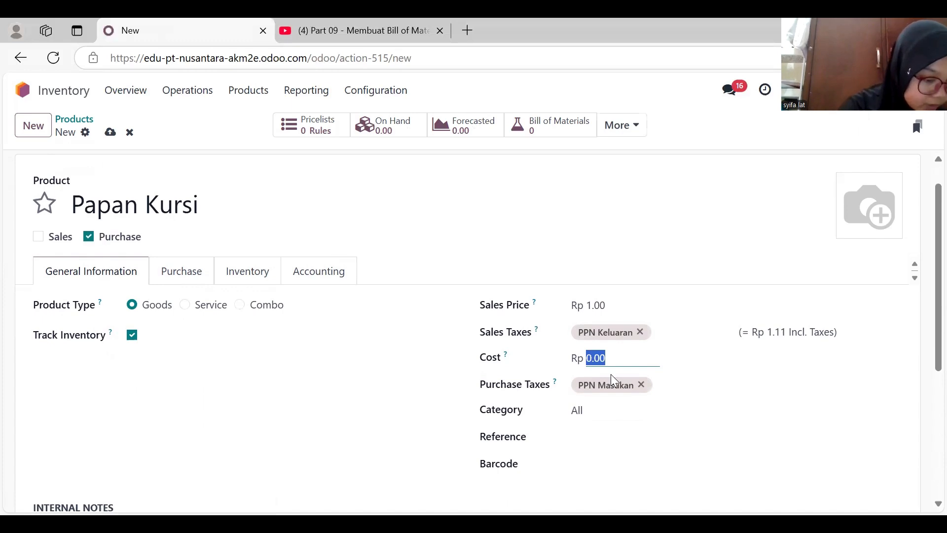
pyautogui.write('100000')
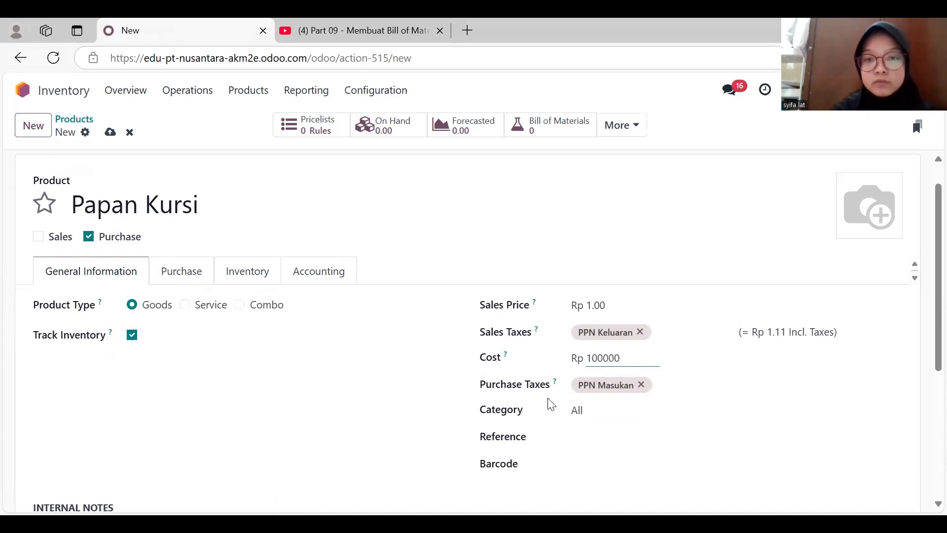
pyautogui.scroll(-2, 354, 441)
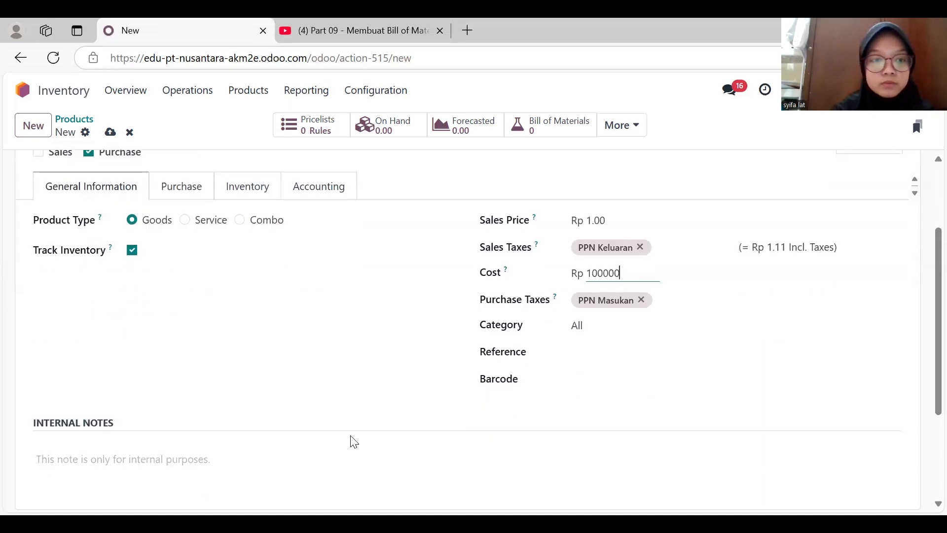
pyautogui.click(220, 459)
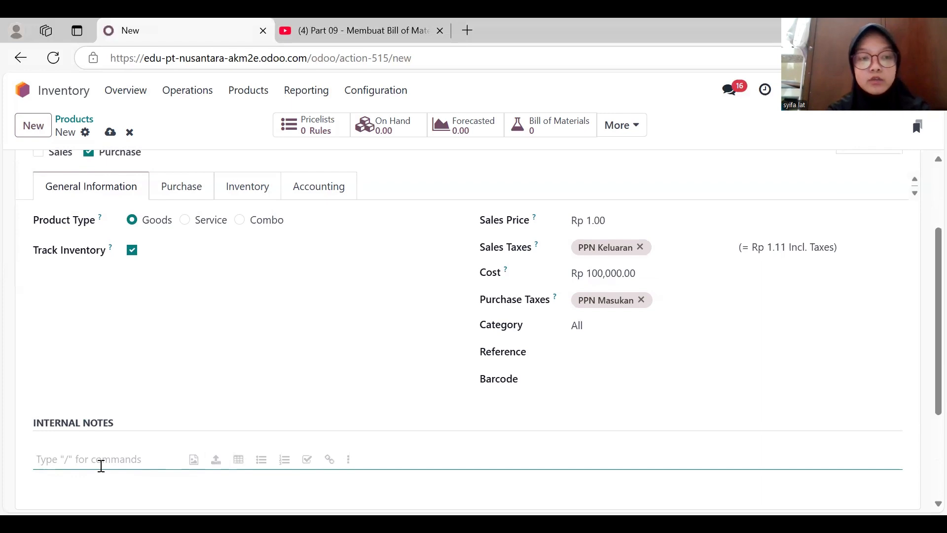
pyautogui.write('Kayu MDF')
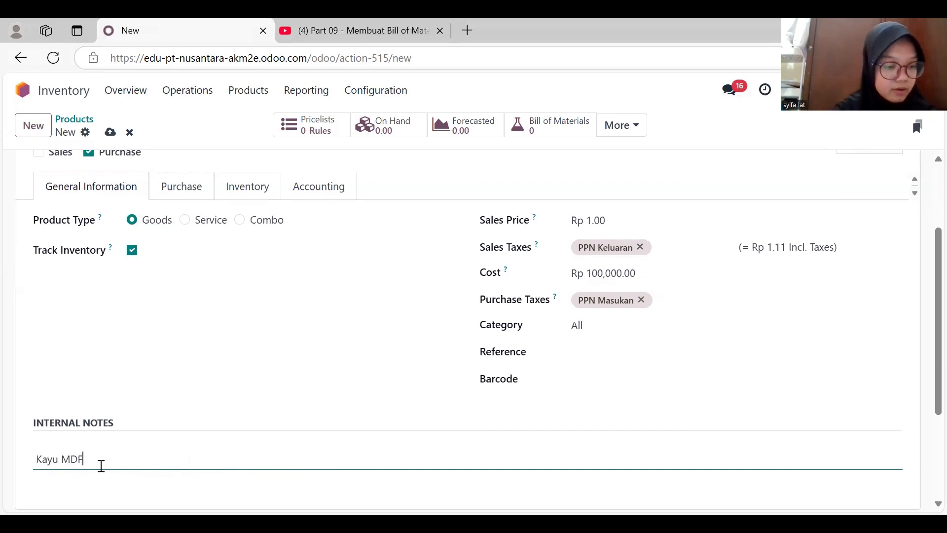
pyautogui.write(' 18MM')
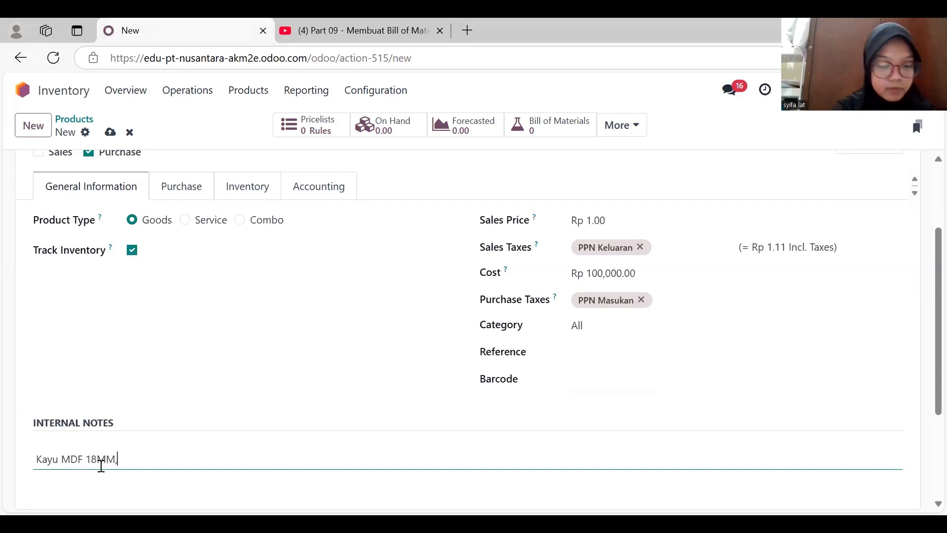
pyautogui.write(', HPL')
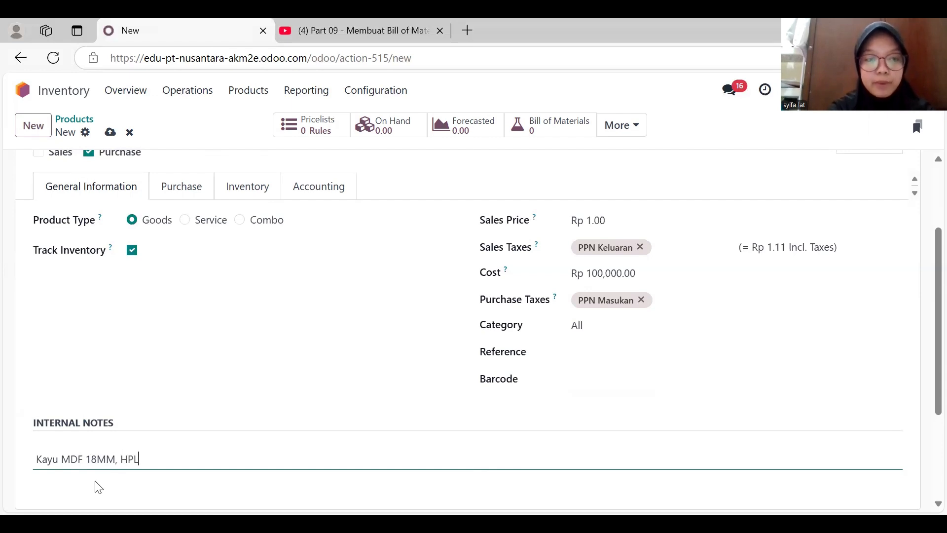
pyautogui.write(' Finish')
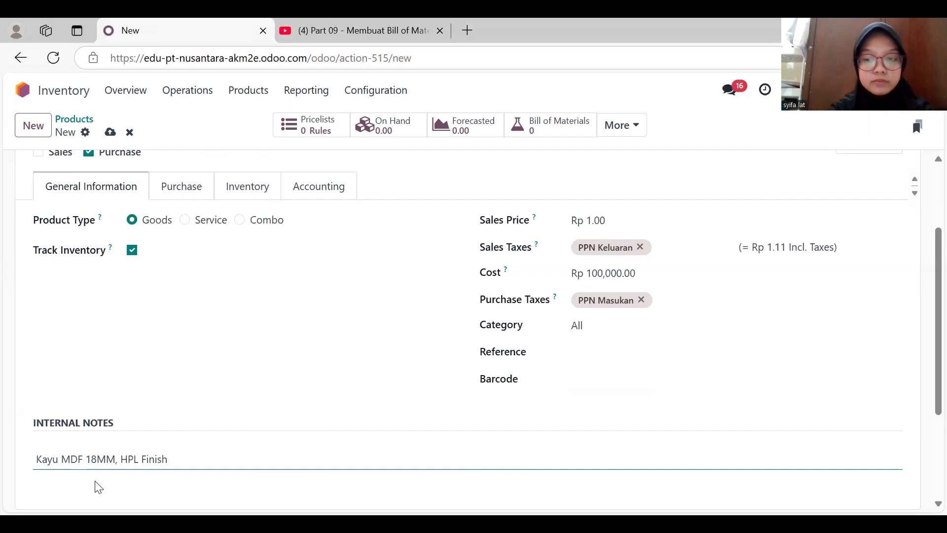
pyautogui.press('Return')
pyautogui.write('ukuran')
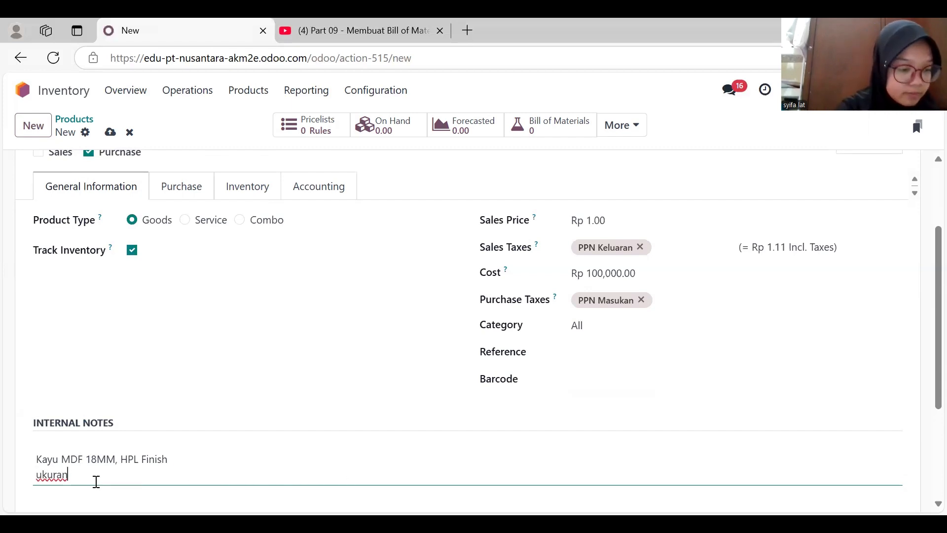
pyautogui.write(' 40cm x')
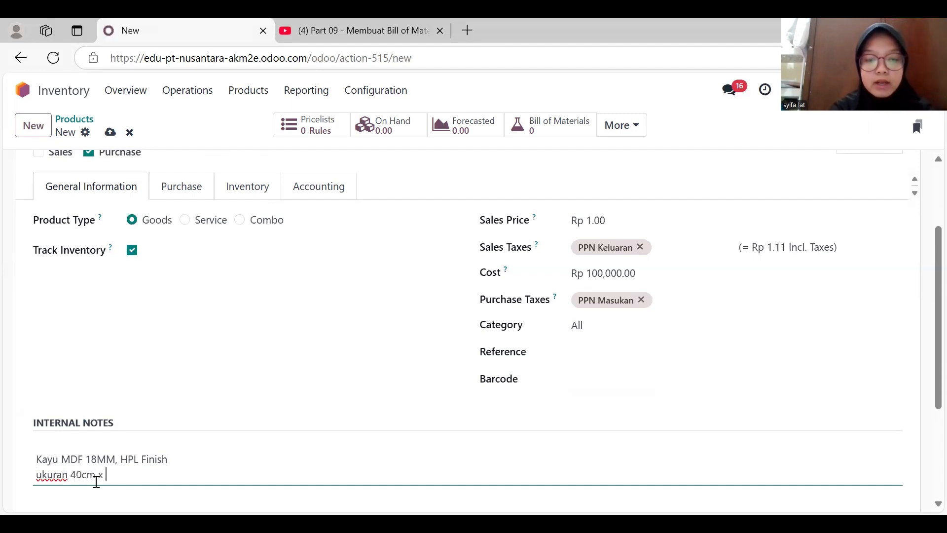
pyautogui.write(' 40cm')
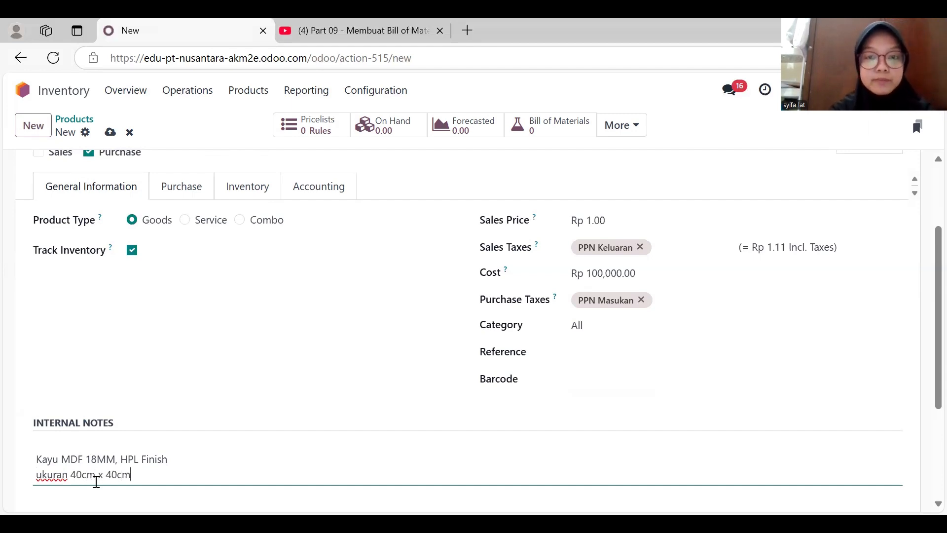
# Enable the Manufacture route for Papan Kursi in addition to Buy.
pyautogui.scroll(2, 96, 481)
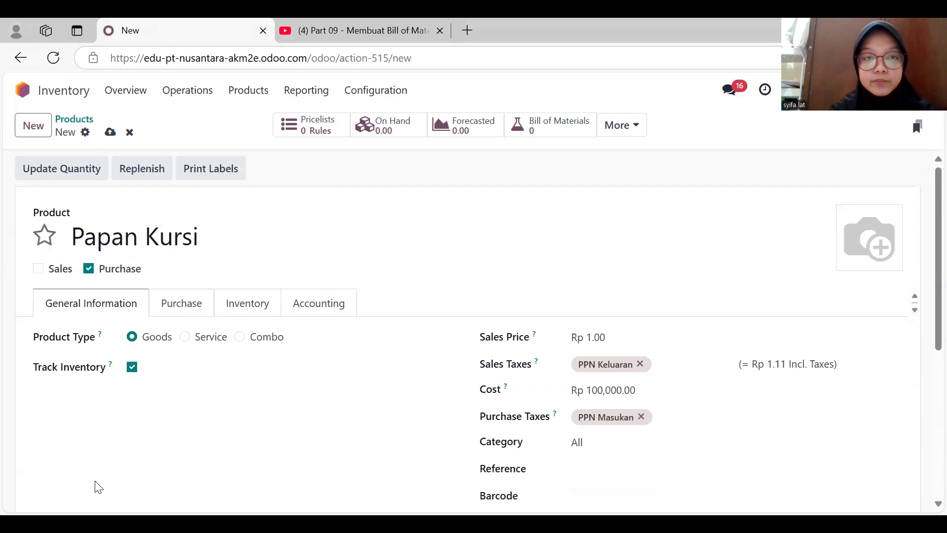
pyautogui.click(185, 306)
pyautogui.click(243, 305)
pyautogui.click(90, 403)
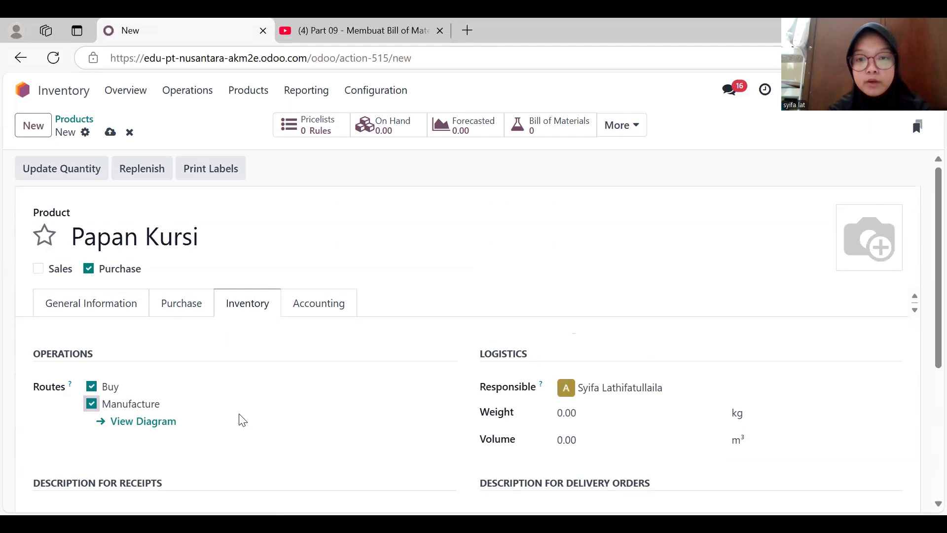
# Set the expense account of Papan Kursi to 51000010 Cost of Goods Sold.
pyautogui.click(328, 309)
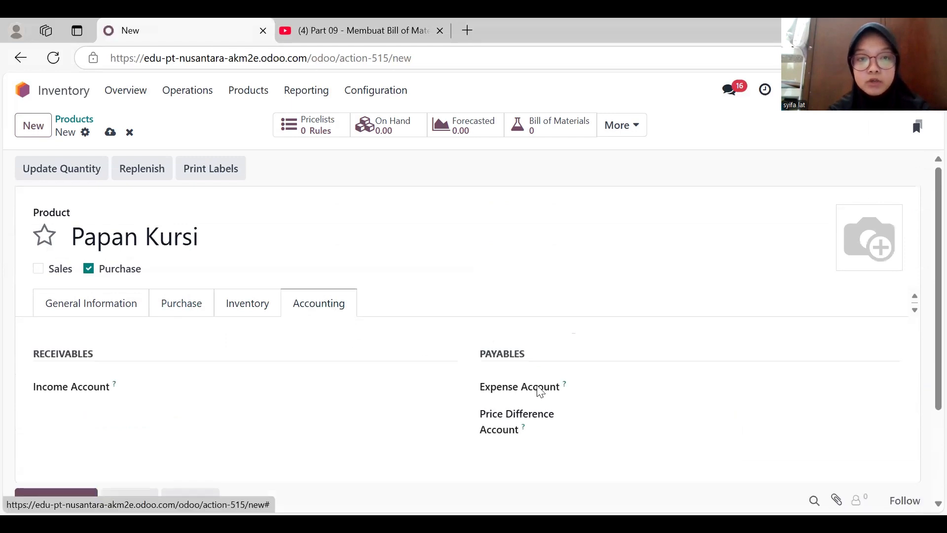
pyautogui.click(617, 386)
pyautogui.write('co')
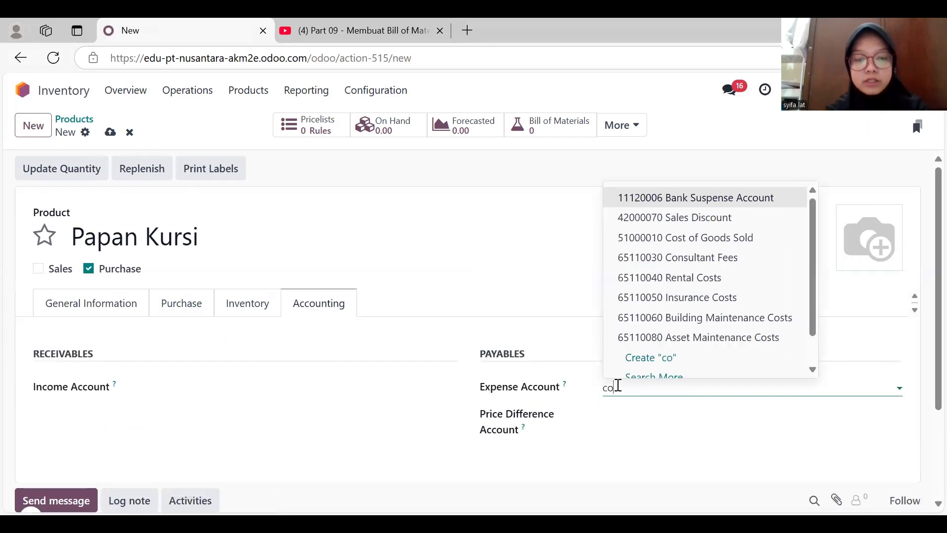
pyautogui.write('s')
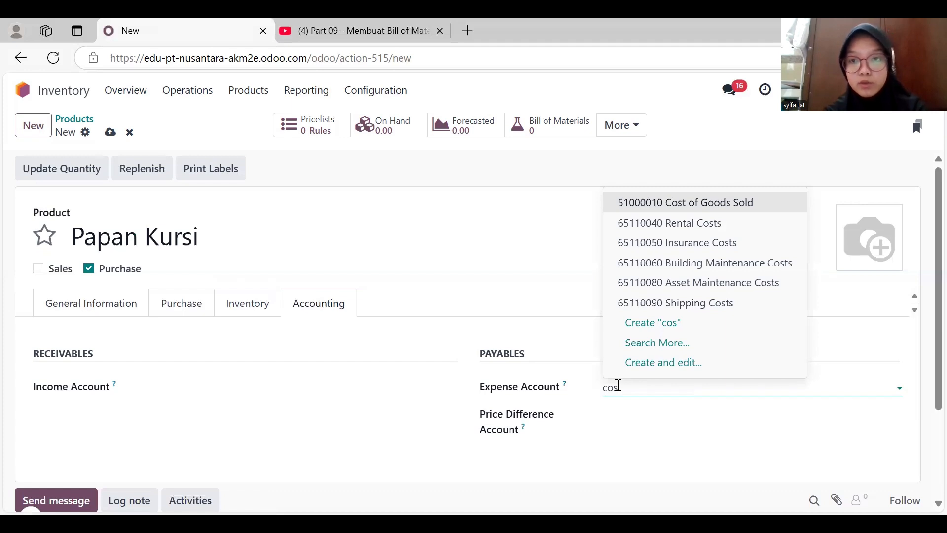
pyautogui.press('Return')
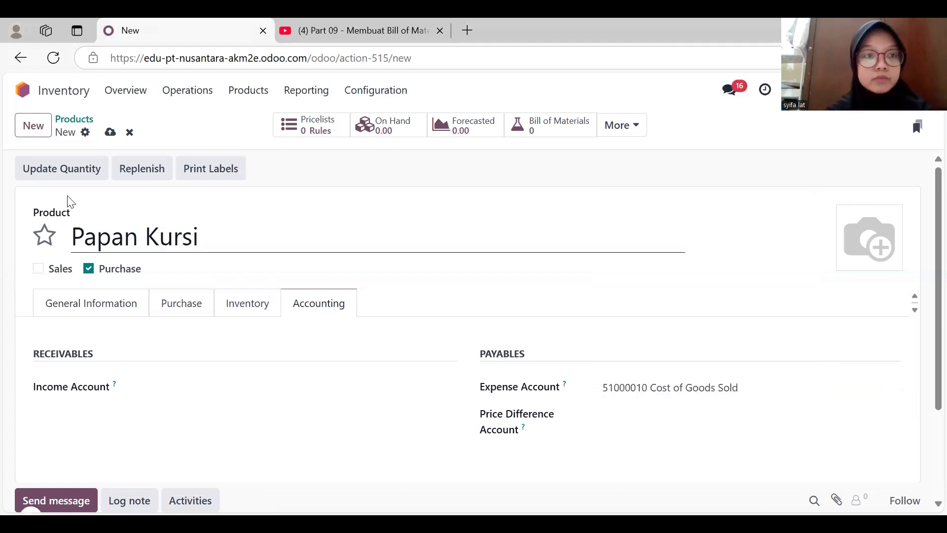
# Start another new product record named "Rangka Meja" and disable it for sales, leaving only purchase enabled.
pyautogui.click(34, 124)
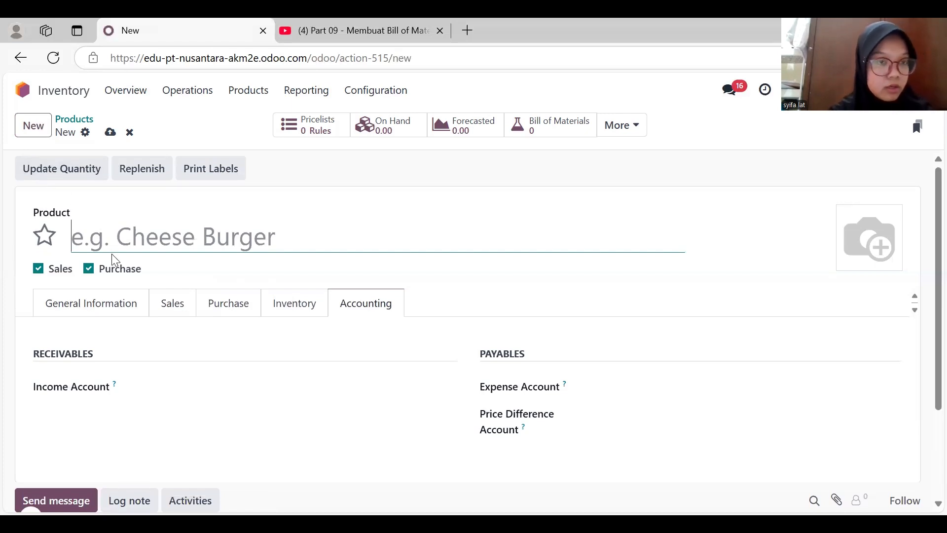
pyautogui.write('Rangka')
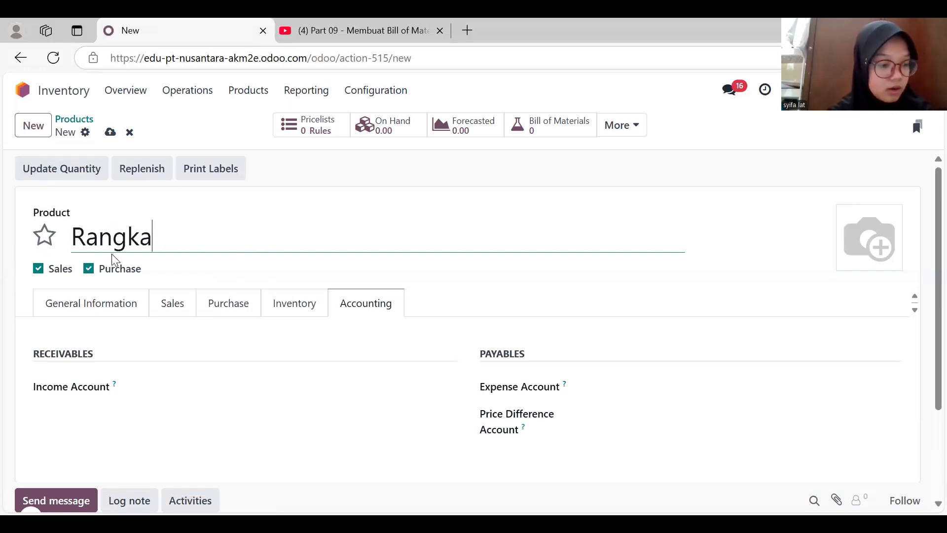
pyautogui.write(' M')
pyautogui.write('r')
pyautogui.press('BackSpace')
pyautogui.write('ek')
pyautogui.press('BackSpace')
pyautogui.write('ja')
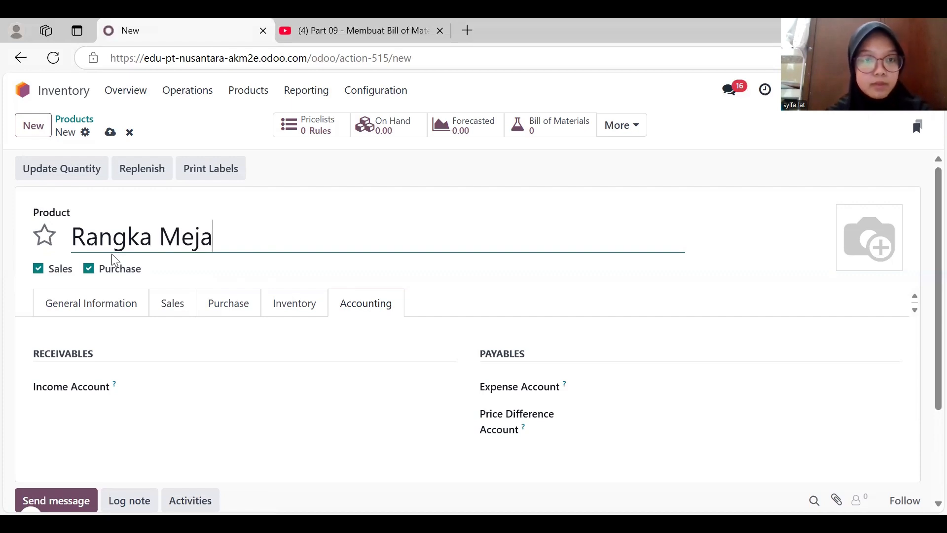
pyautogui.click(39, 268)
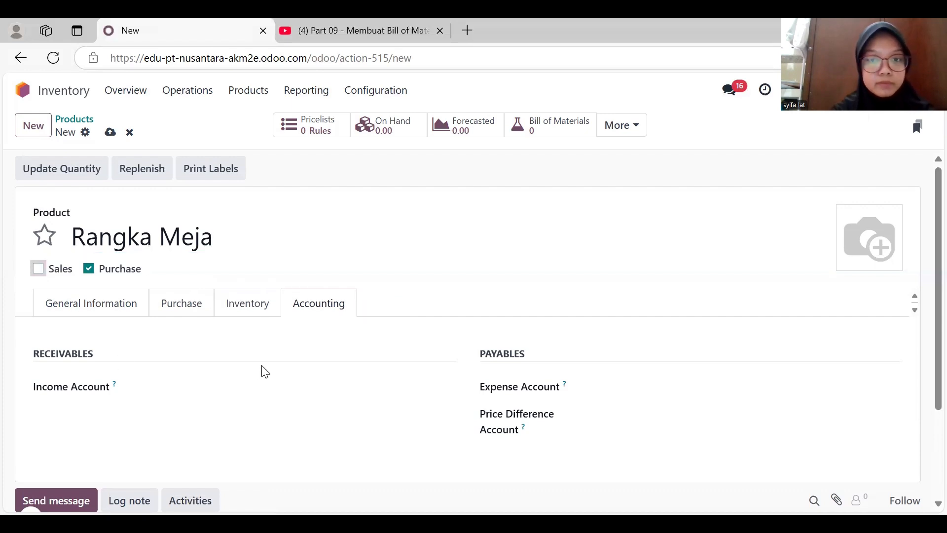
# Set Rangka Meja's expense account to 51000010 Cost of Goods Sold and enable its Manufacture route in addition to Buy.
pyautogui.click(614, 393)
pyautogui.write('cos')
pyautogui.press('Return')
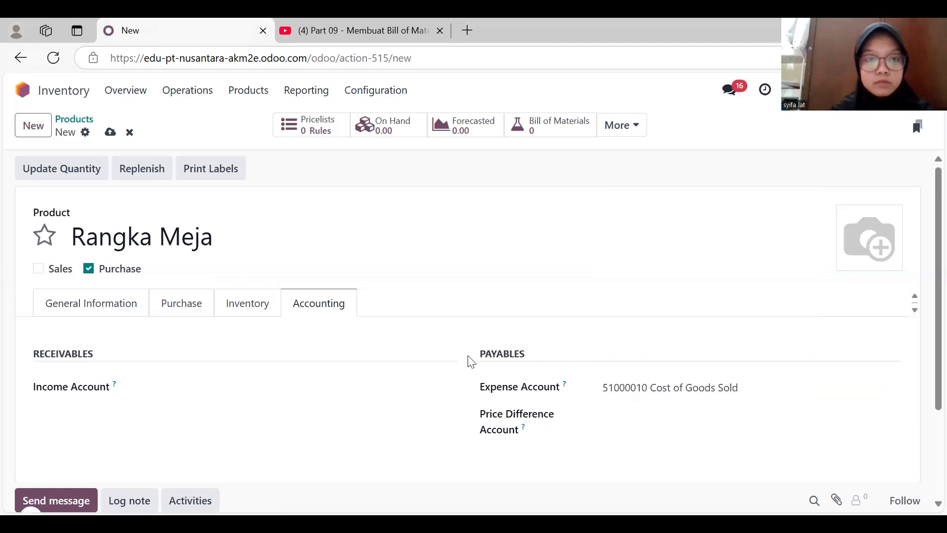
pyautogui.click(251, 302)
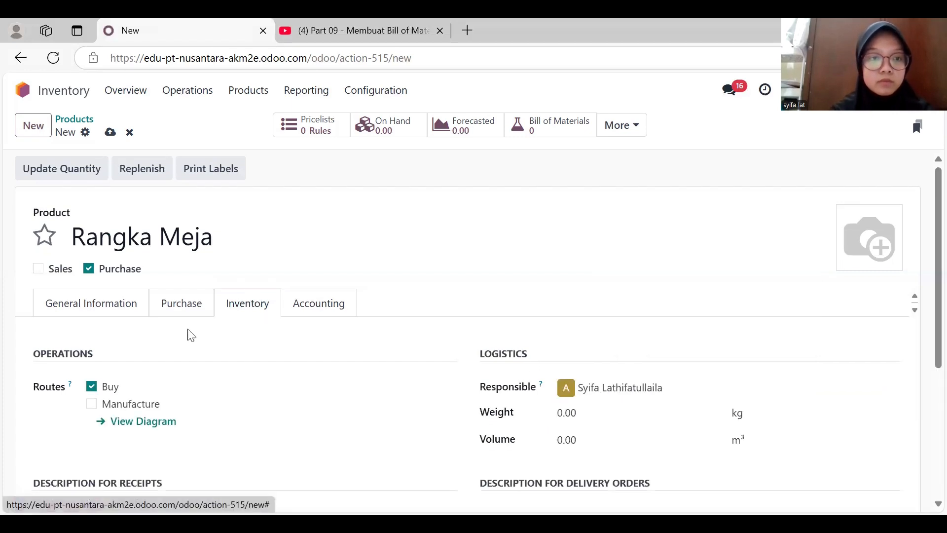
pyautogui.click(91, 405)
# Set the cost of Rangka Meja to Rp 350,000.
pyautogui.click(81, 300)
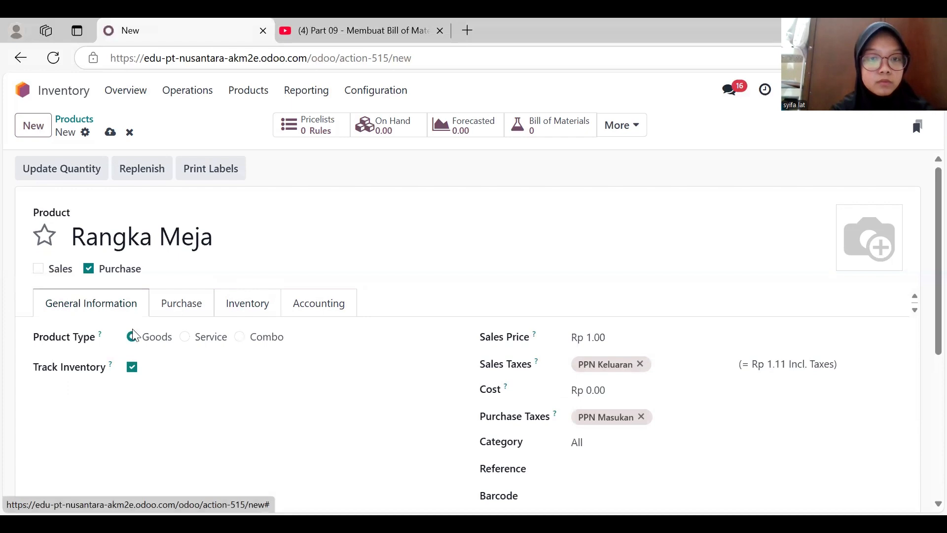
pyautogui.click(618, 390)
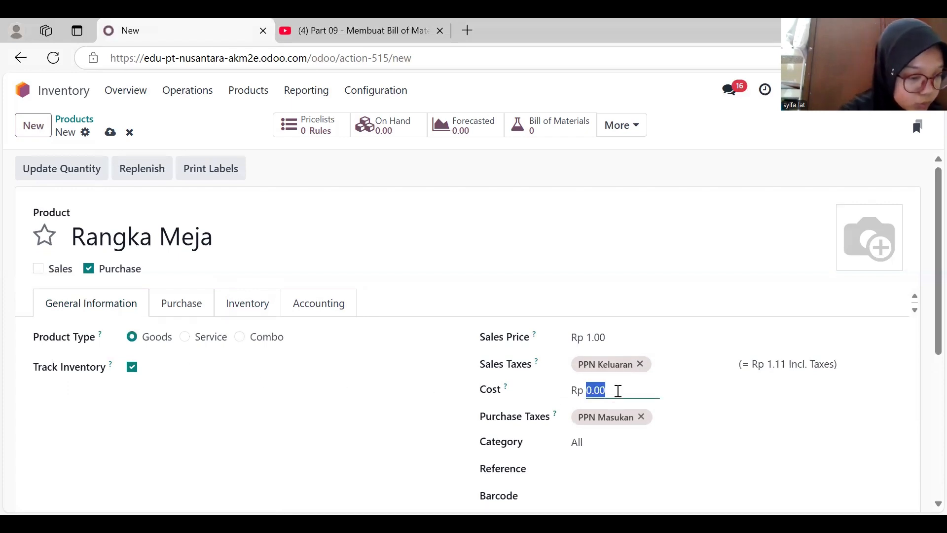
pyautogui.write('350,')
pyautogui.write('0000')
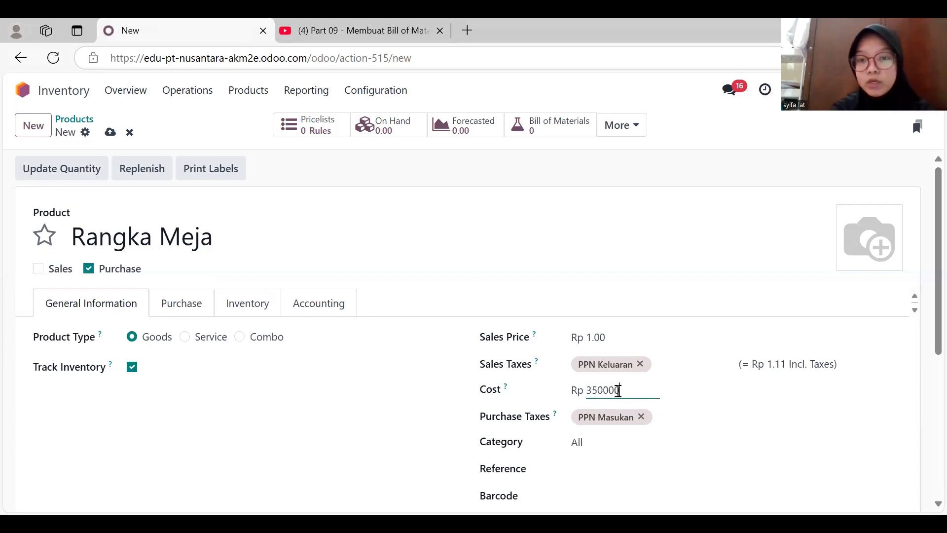
pyautogui.click(442, 421)
# Add the internal note "Besi Hollow 3cm x 3cm" to Rangka Meja.
pyautogui.scroll(-3, 442, 422)
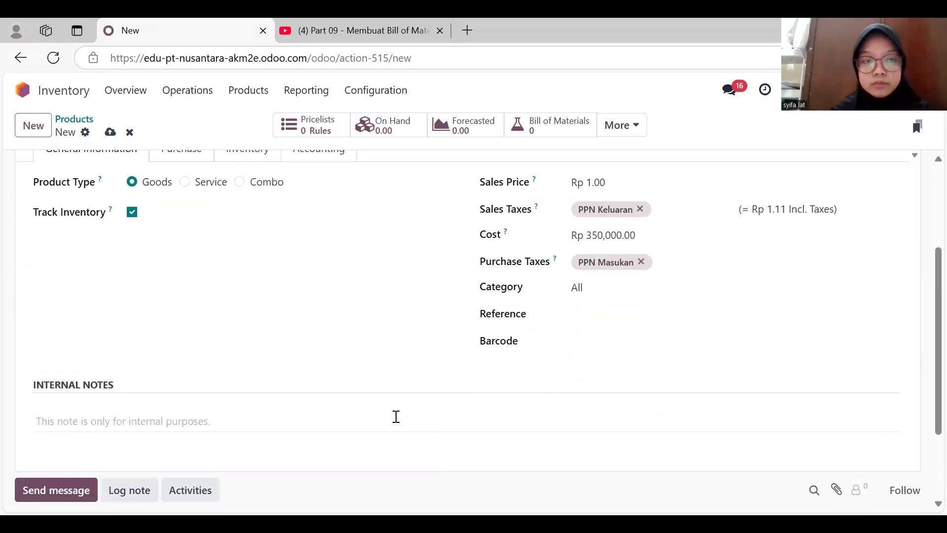
pyautogui.click(131, 419)
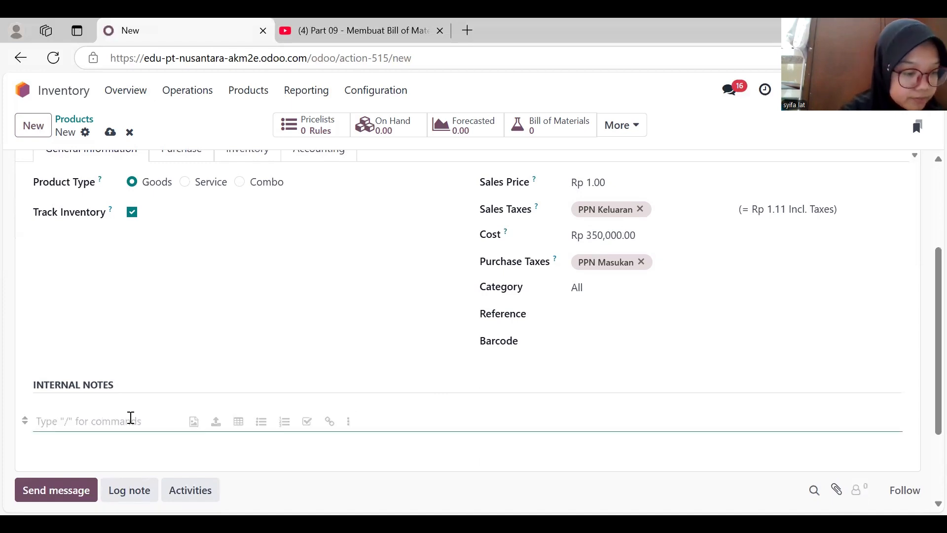
pyautogui.scroll(3, 130, 417)
pyautogui.scroll(-2, 131, 420)
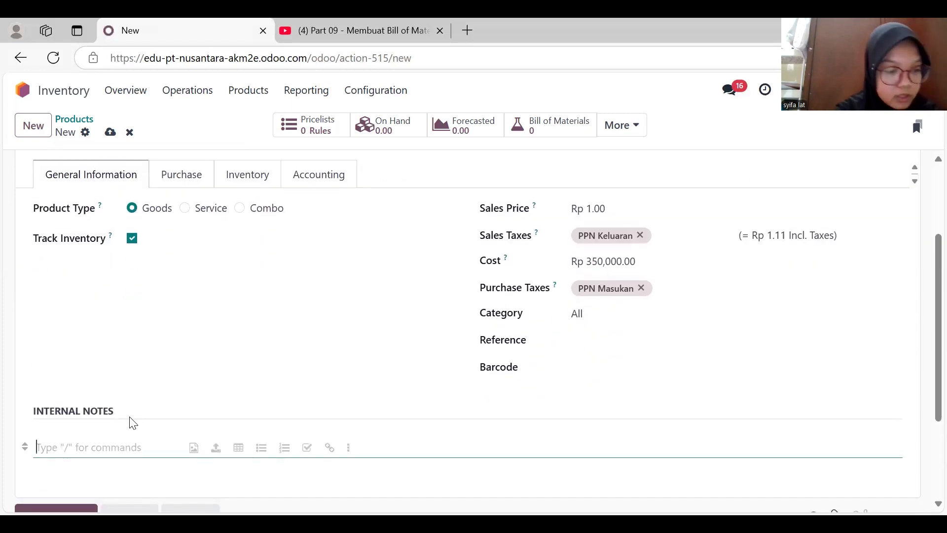
pyautogui.click(132, 423)
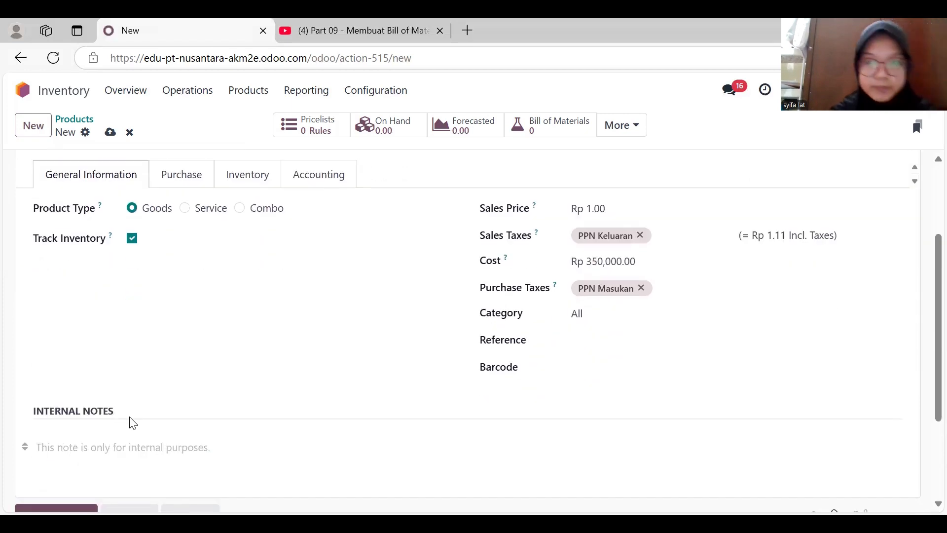
pyautogui.click(131, 441)
pyautogui.write('B')
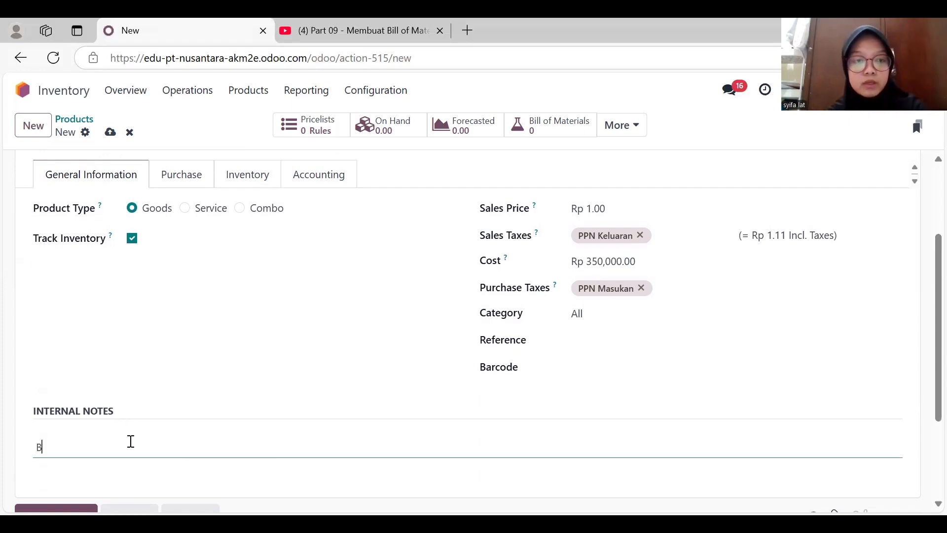
pyautogui.write('esi Hollow')
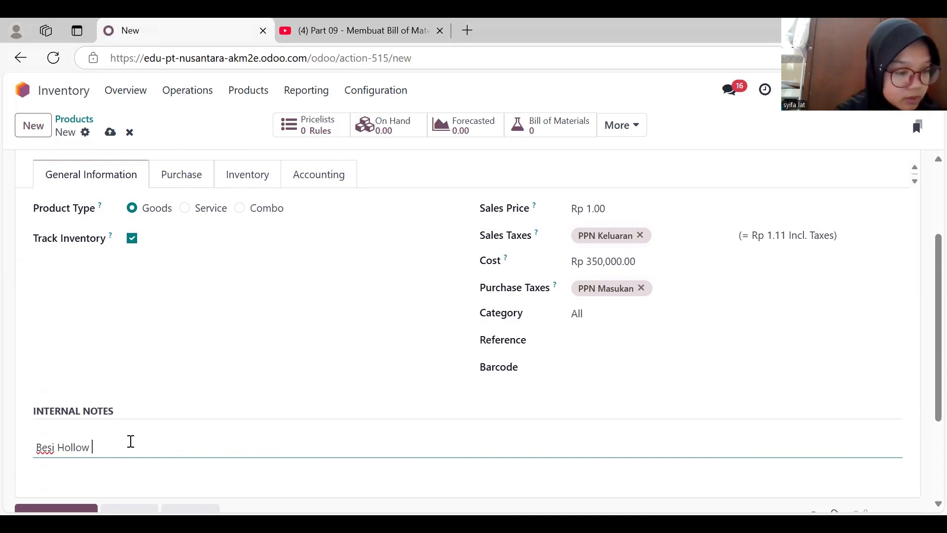
pyautogui.write(' 3')
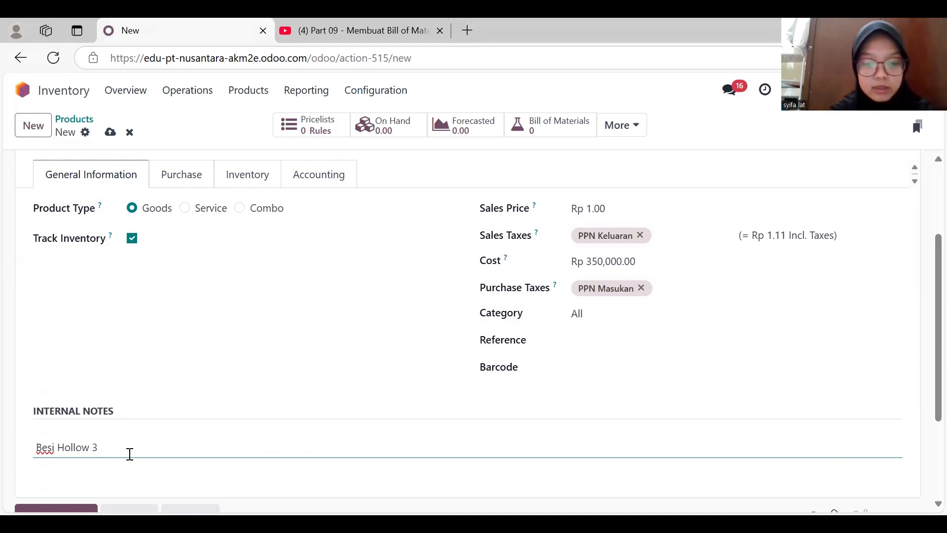
pyautogui.write('cm x 3c')
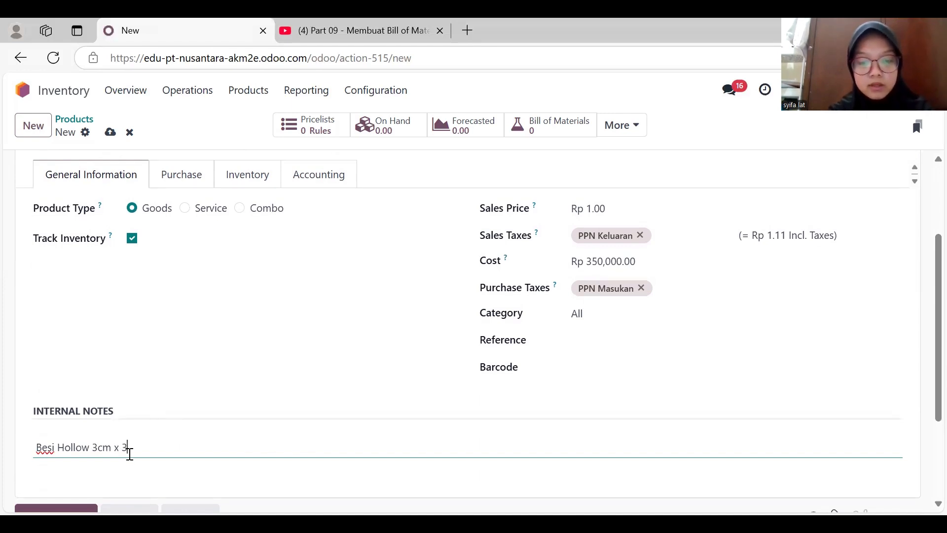
pyautogui.write('m')
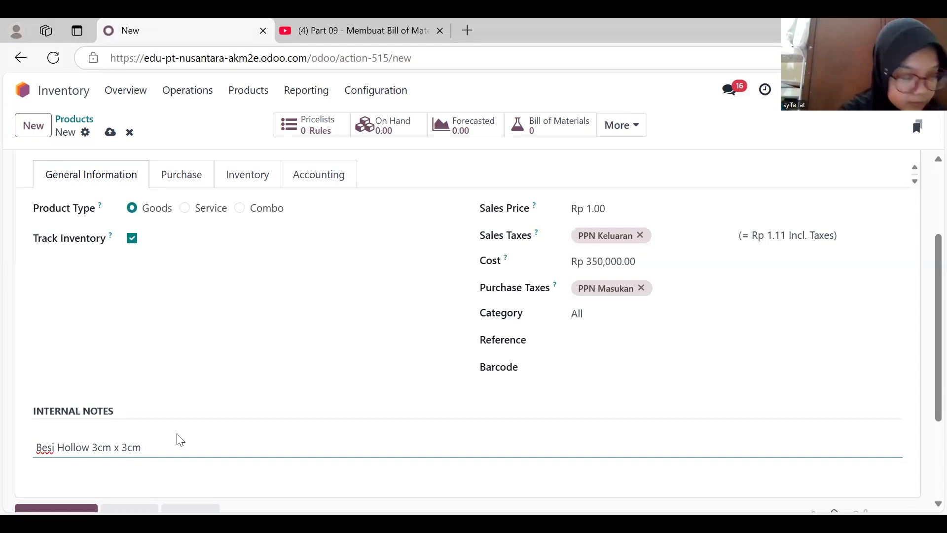
# Start another new product record named "Rangka Kursi" and disable it for sales, leaving only purchase enabled.
pyautogui.scroll(2, 180, 439)
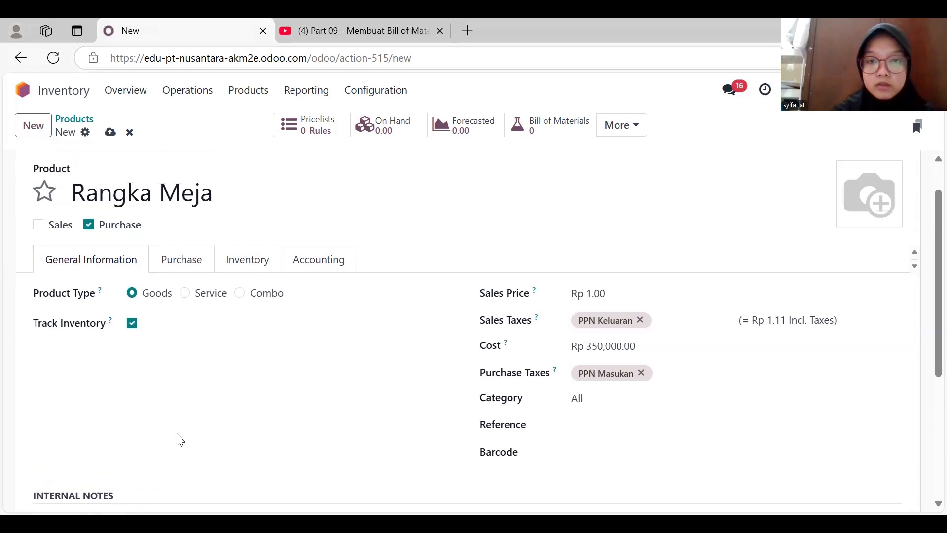
pyautogui.scroll(1, 95, 317)
pyautogui.click(23, 139)
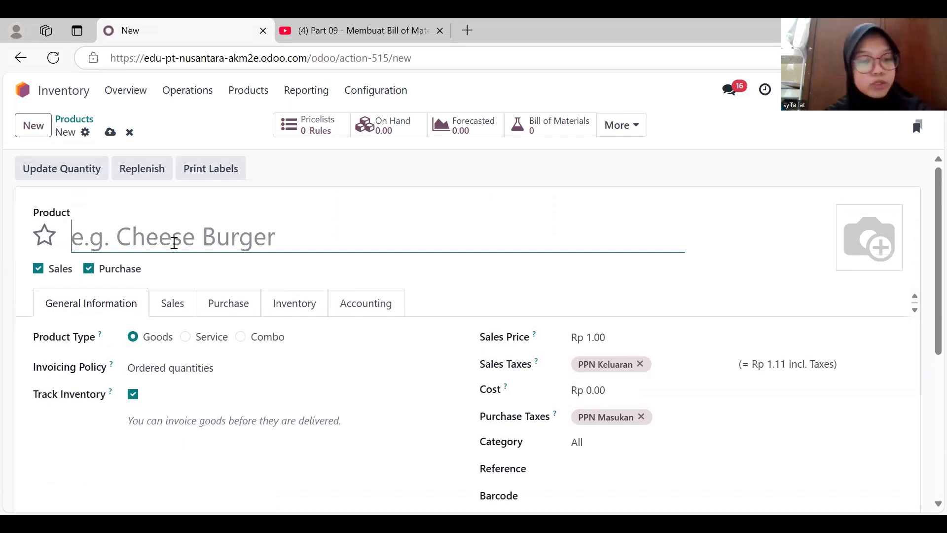
pyautogui.write('Rangka Kku')
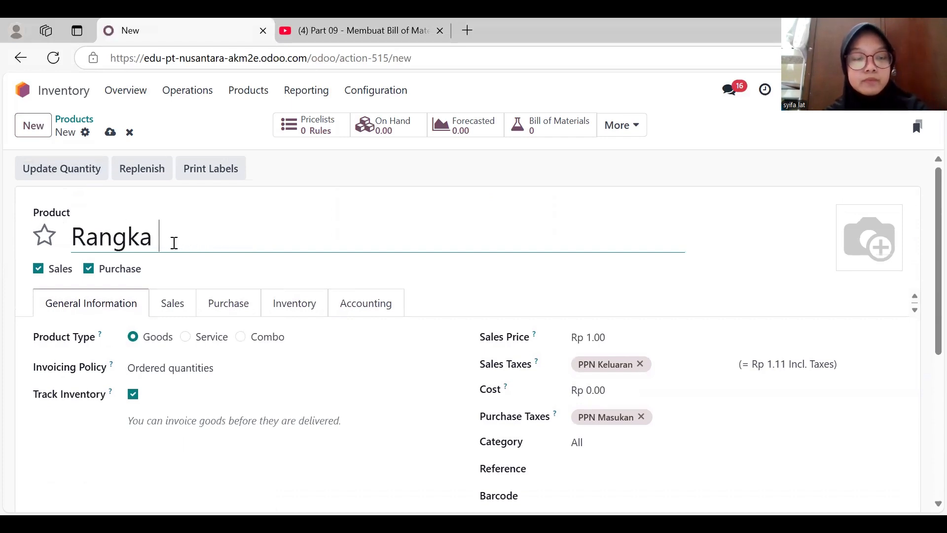
pyautogui.press('BackSpace')
pyautogui.press('BackSpace')
pyautogui.write('ursi')
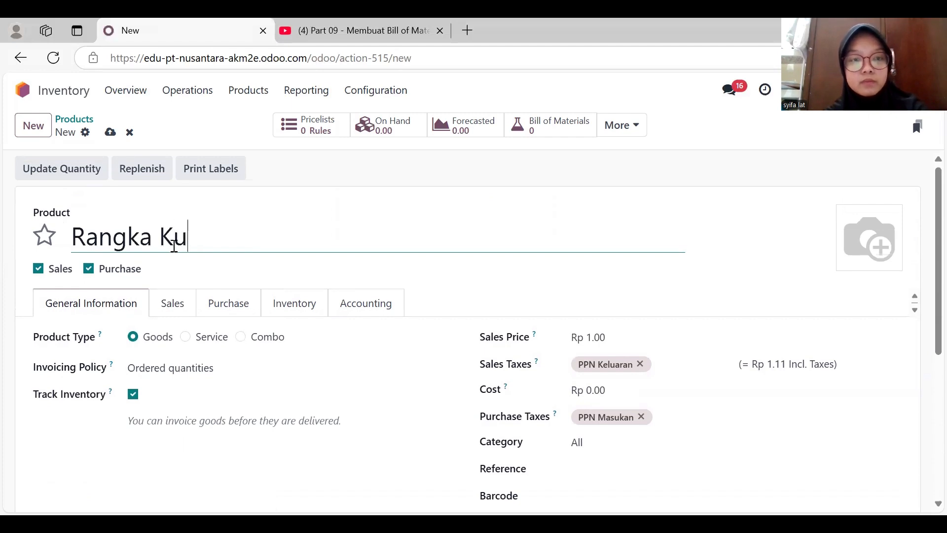
pyautogui.click(38, 268)
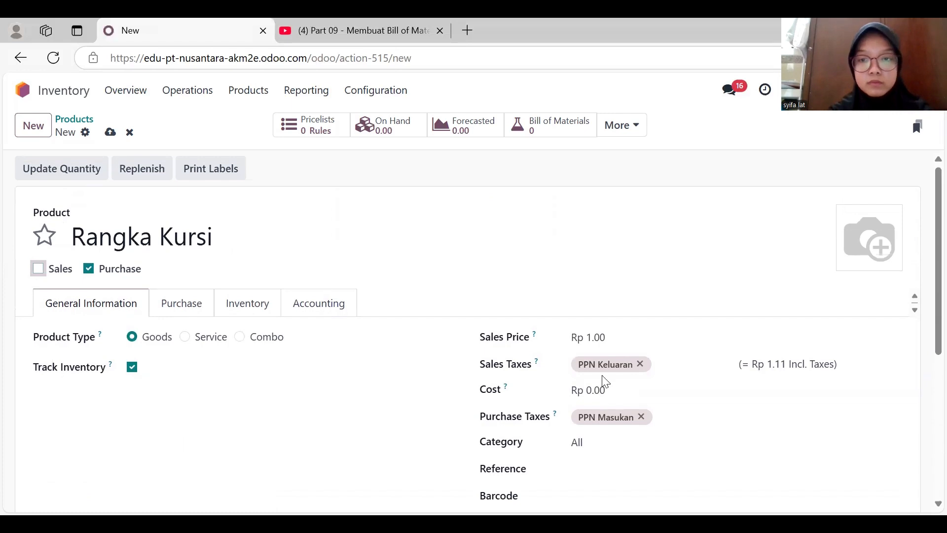
# Set the cost of Rangka Kursi to Rp 250,000.
pyautogui.click(613, 383)
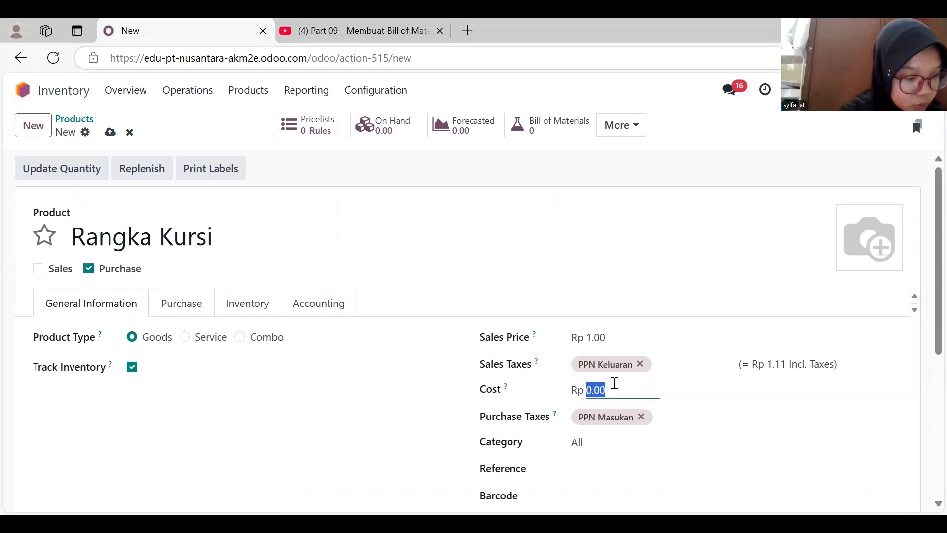
pyautogui.write('25')
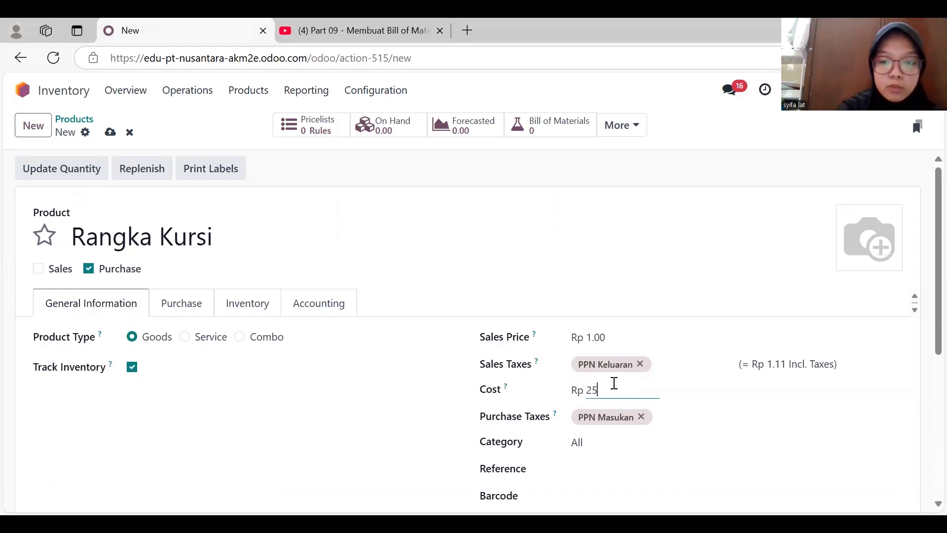
pyautogui.write('0000')
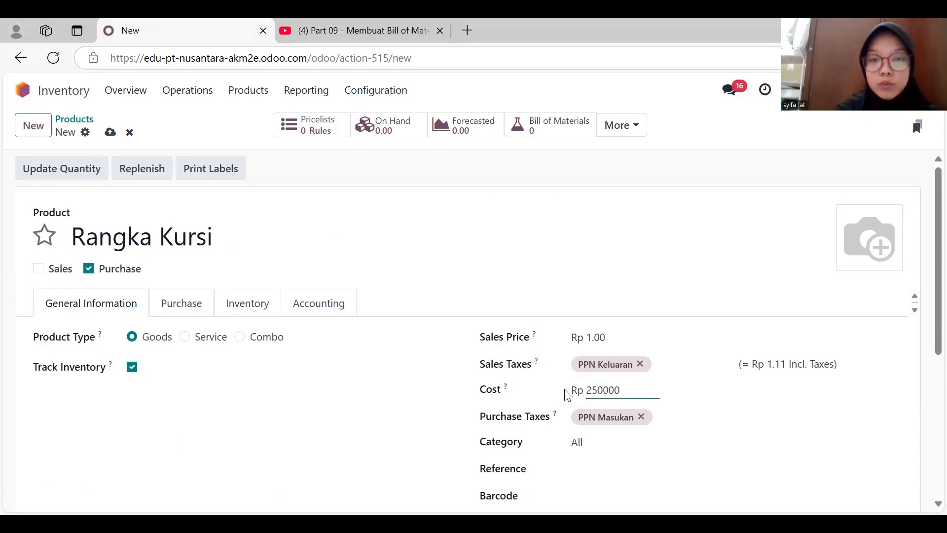
pyautogui.click(433, 413)
# Add the internal note "Besi Hollow 3cm x 3cm" to Rangka Kursi.
pyautogui.scroll(-3, 432, 412)
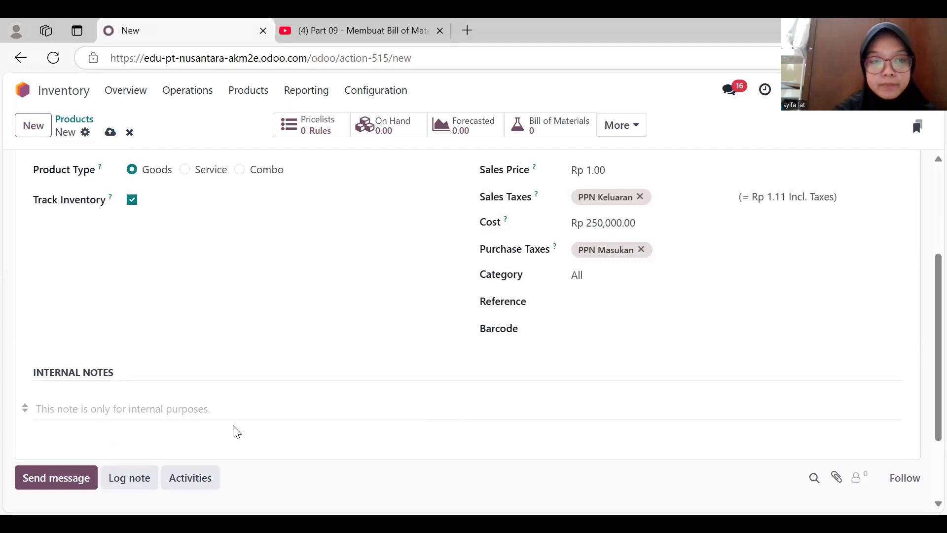
pyautogui.click(103, 411)
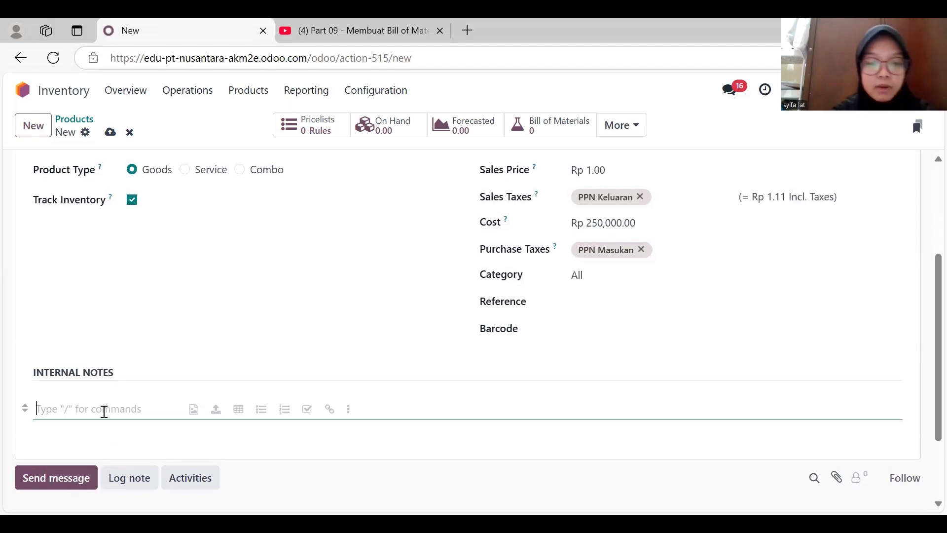
pyautogui.write('Bes')
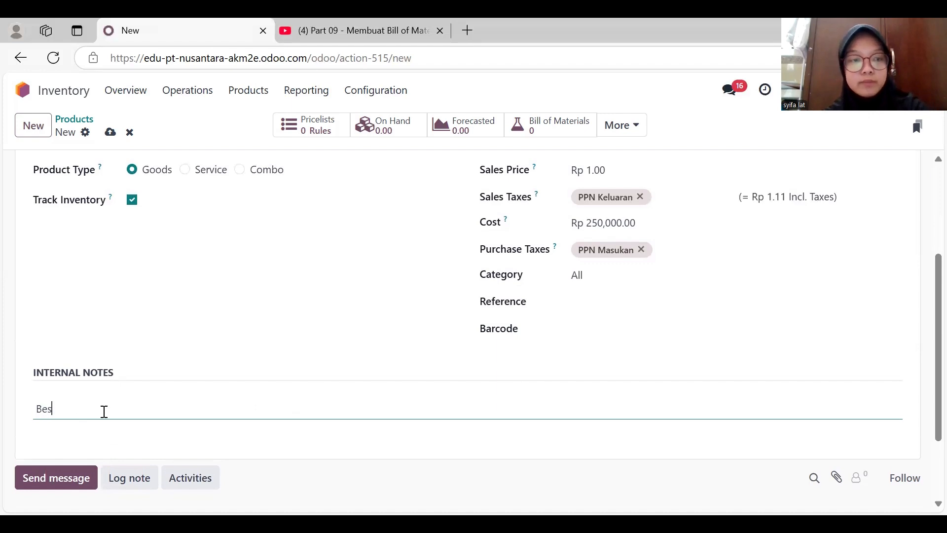
pyautogui.write('i Hollow ')
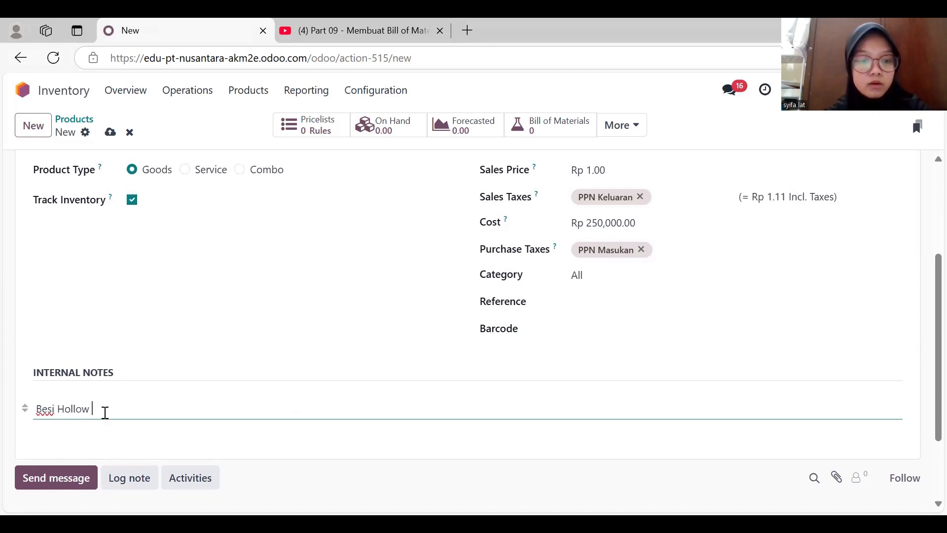
pyautogui.write('3cm x 3x')
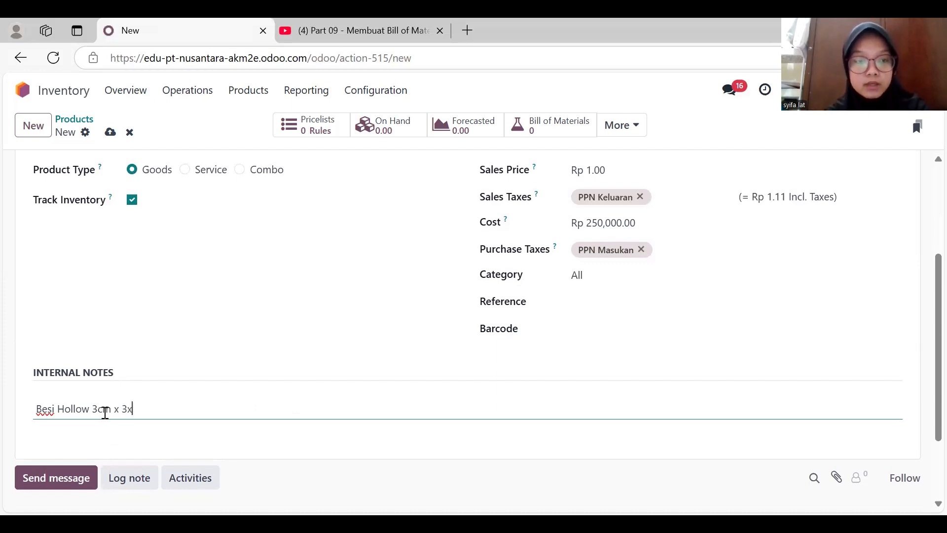
pyautogui.press('BackSpace')
pyautogui.write('cm')
# Start another new product record named "Cat Besi" and disable it for sales, leaving only purchase enabled.
pyautogui.scroll(4, 105, 413)
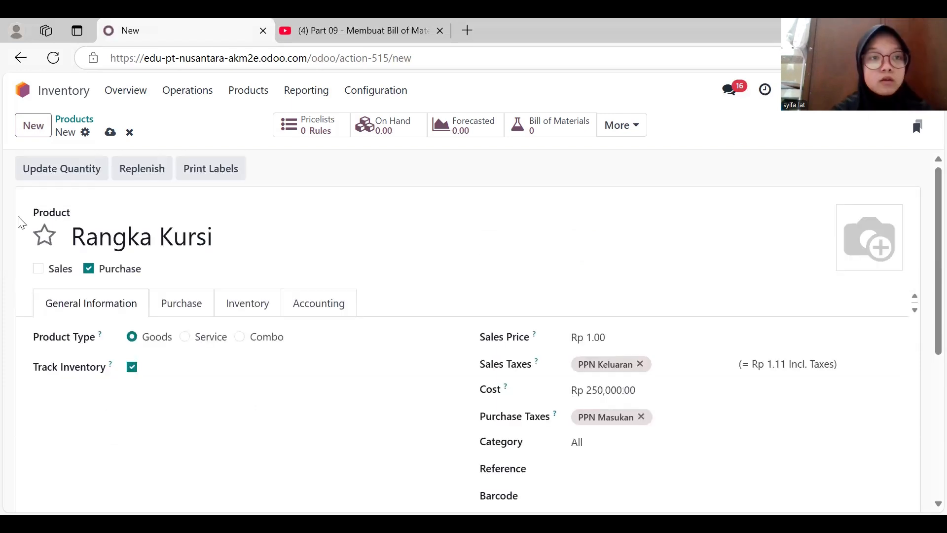
pyautogui.click(33, 126)
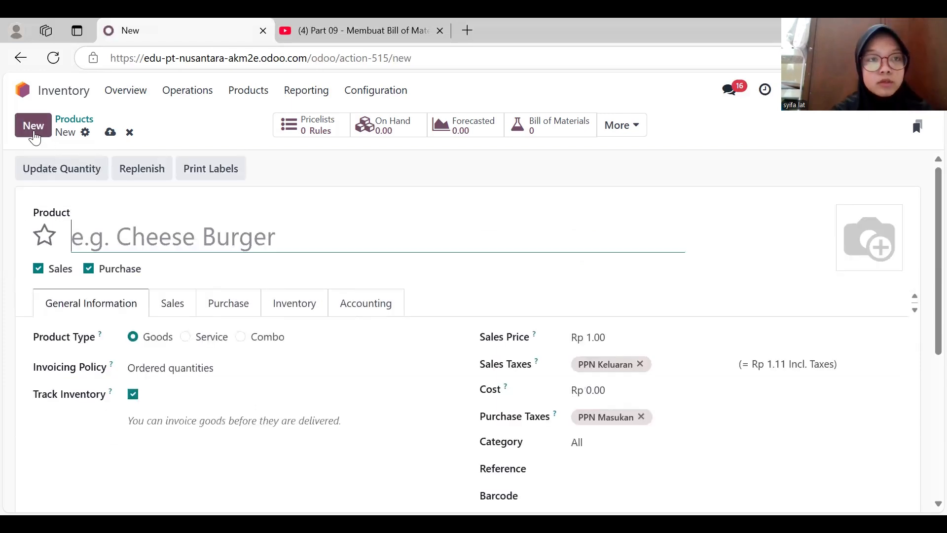
pyautogui.write('Se')
pyautogui.press('BackSpace')
pyautogui.press('BackSpace')
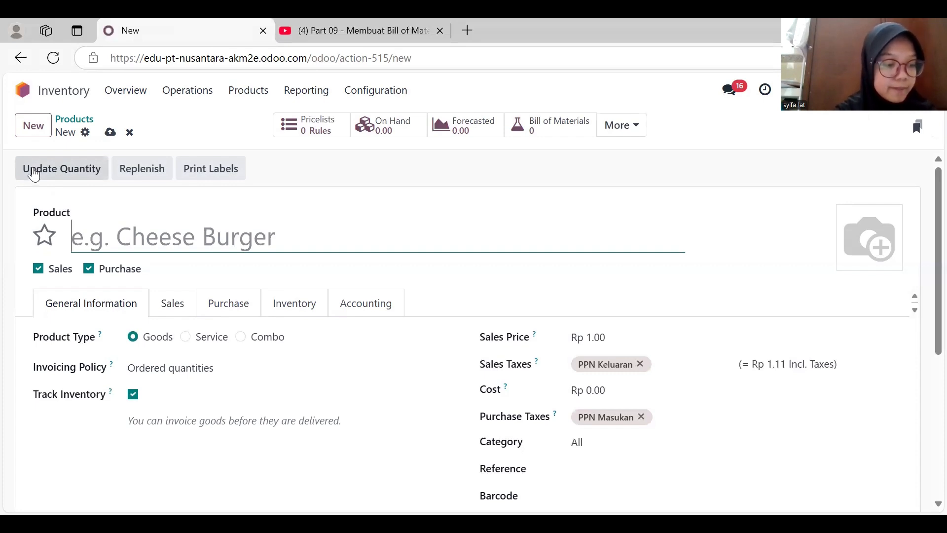
pyautogui.write('Ca')
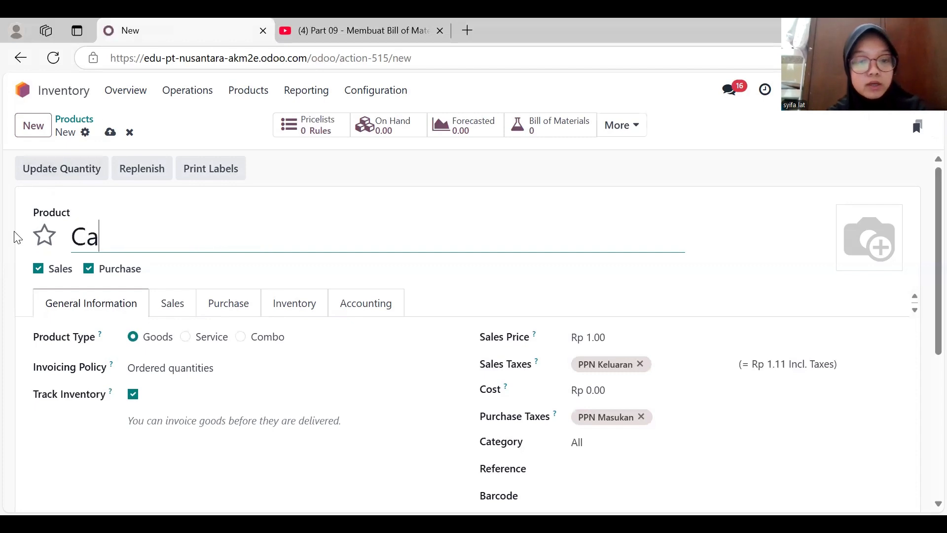
pyautogui.write('t Besi')
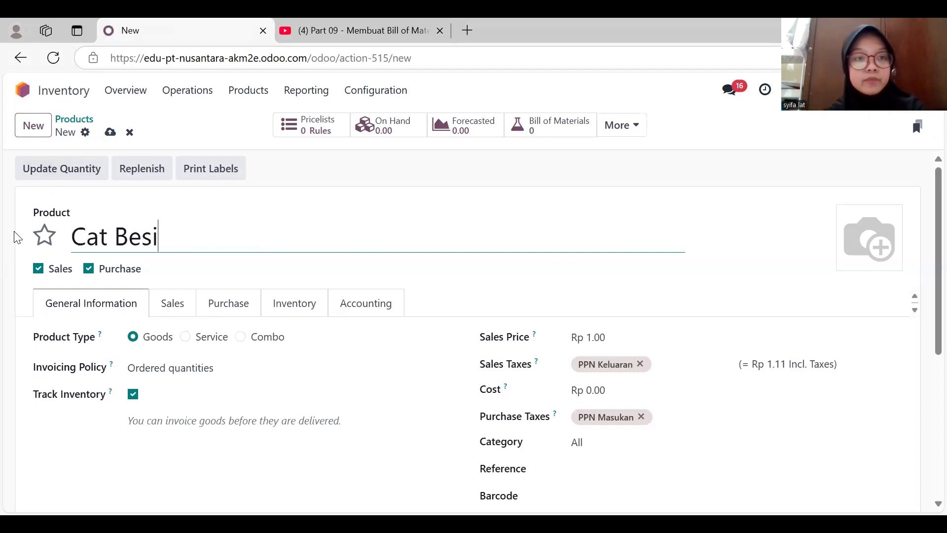
pyautogui.click(38, 268)
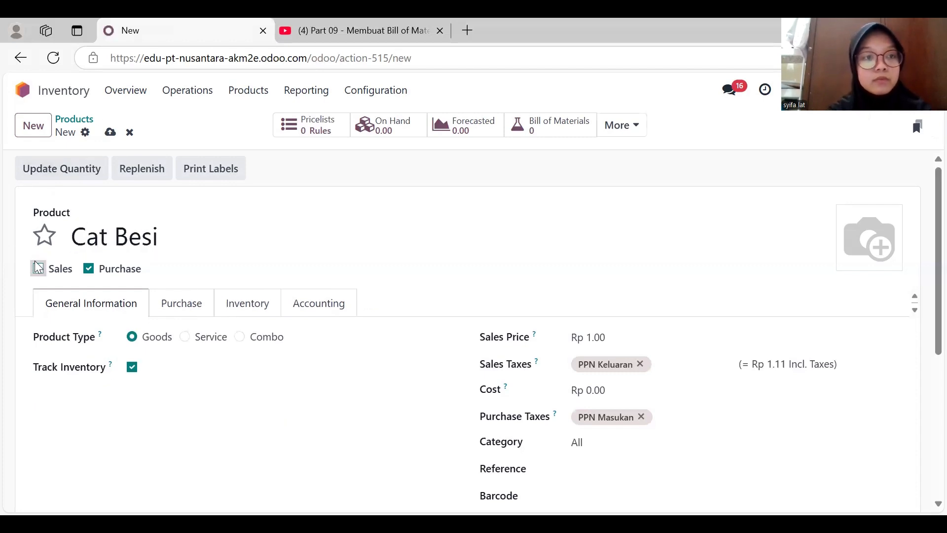
# Set the cost of Cat Besi to Rp 75,000 and add the internal note "hitam doff".
pyautogui.click(603, 393)
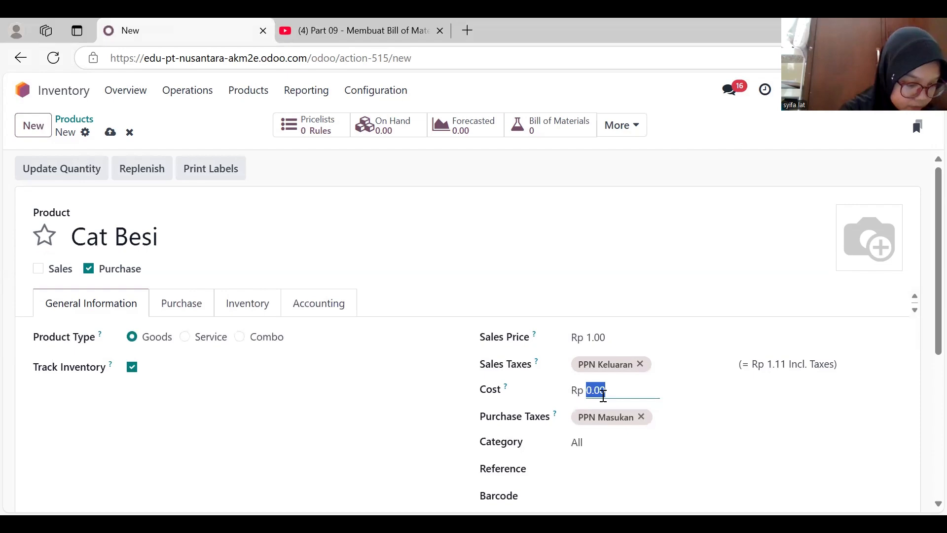
pyautogui.write('75000')
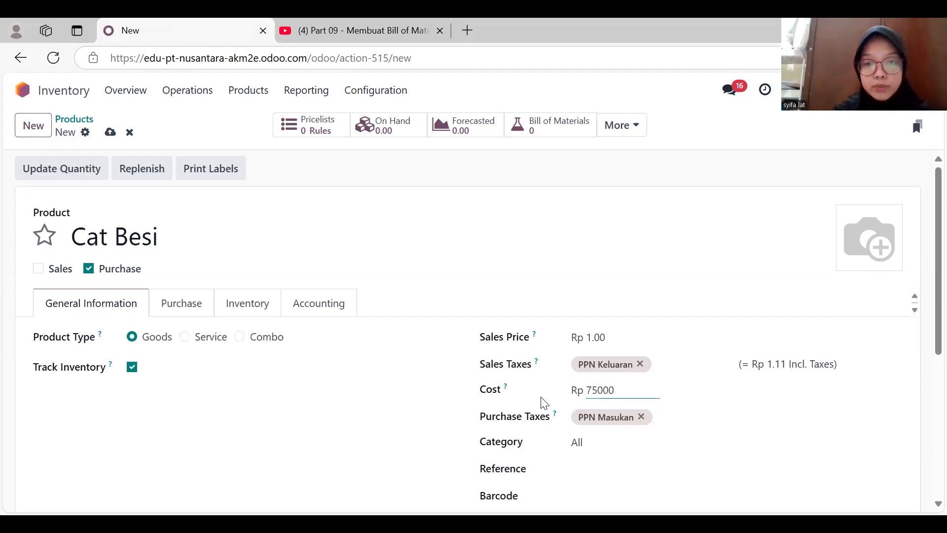
pyautogui.click(436, 409)
pyautogui.scroll(-2, 438, 412)
pyautogui.scroll(-1, 438, 412)
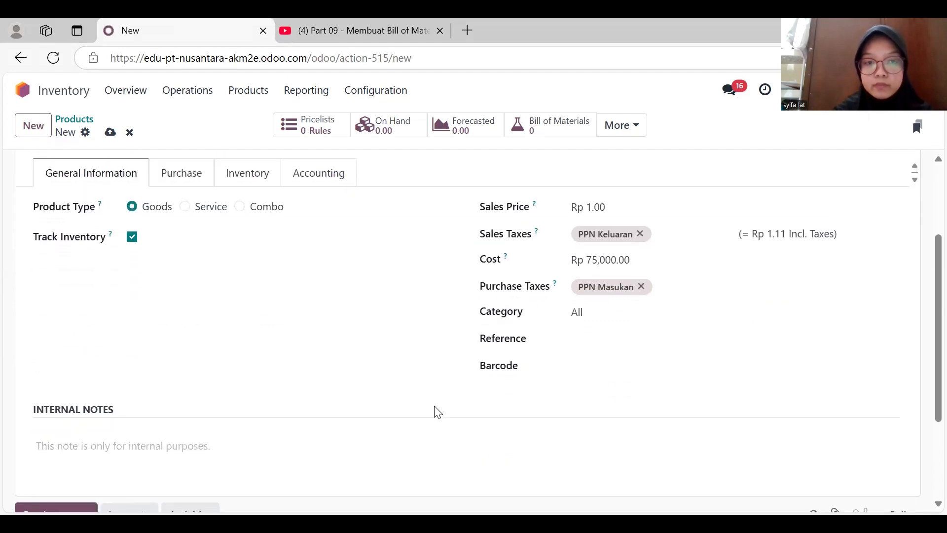
pyautogui.click(139, 429)
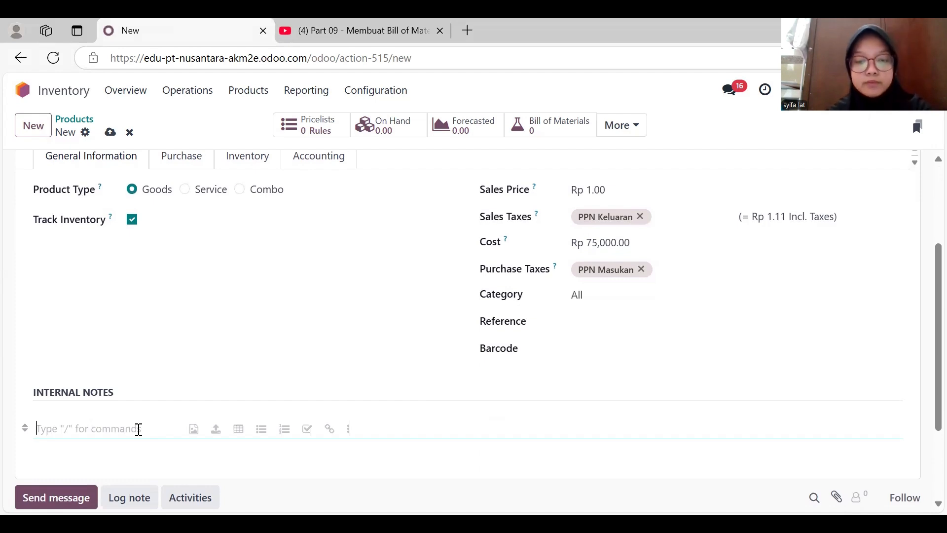
pyautogui.write('hitam doff')
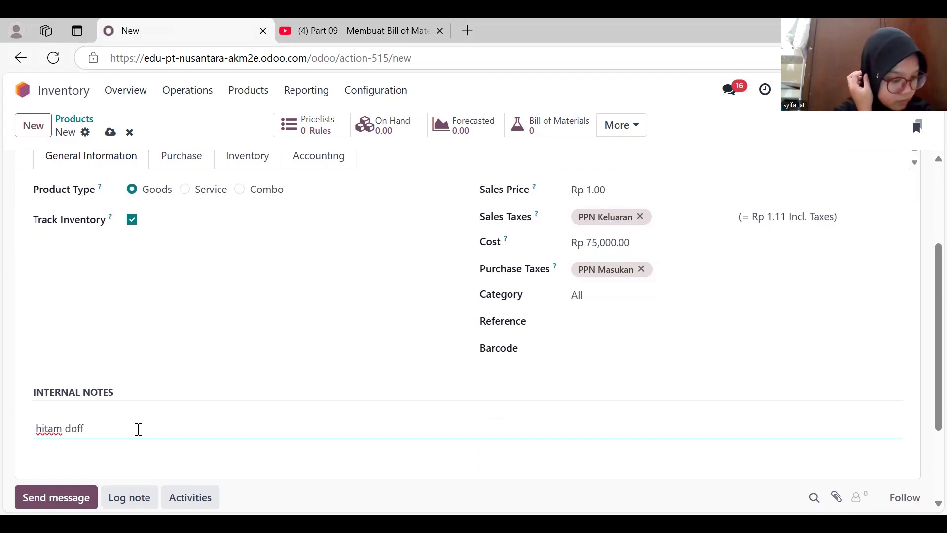
# Enable Cat Besi's Manufacture route in addition to Buy and set its expense account to 51000010 Cost of Goods Sold.
pyautogui.scroll(2, 138, 429)
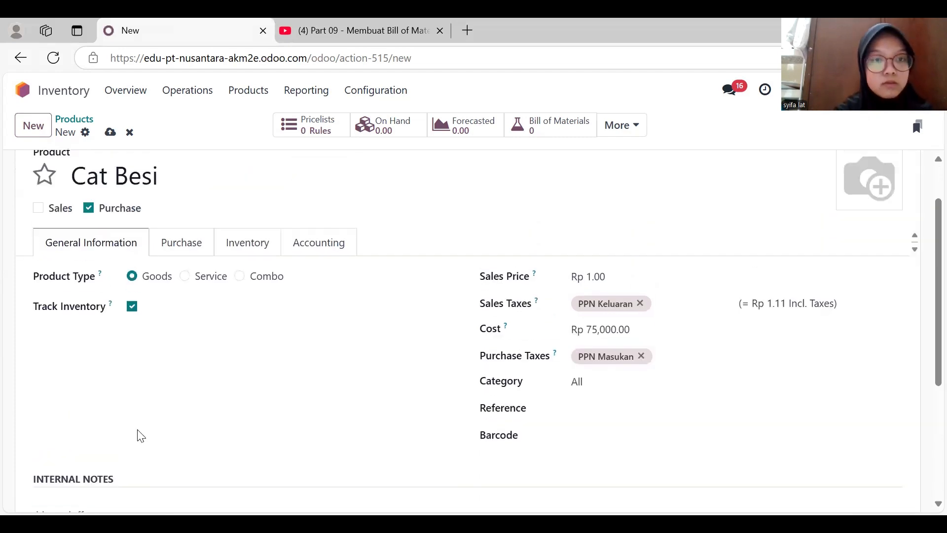
pyautogui.click(246, 245)
pyautogui.click(91, 345)
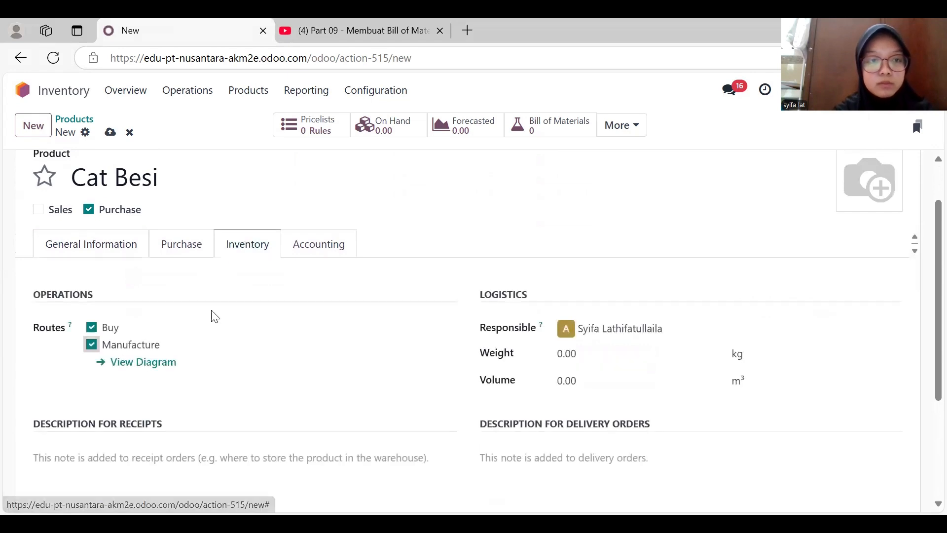
pyautogui.click(318, 245)
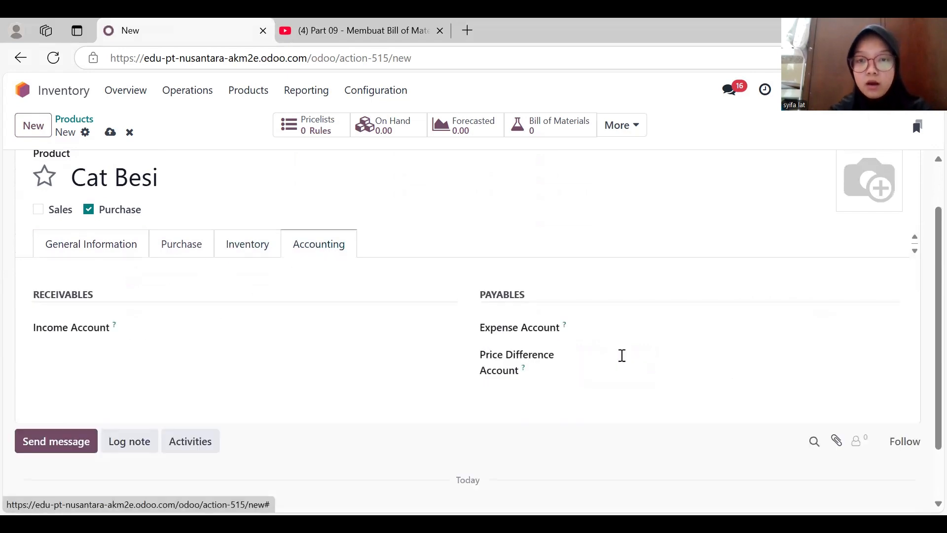
pyautogui.click(631, 328)
pyautogui.write('cos')
pyautogui.press('Return')
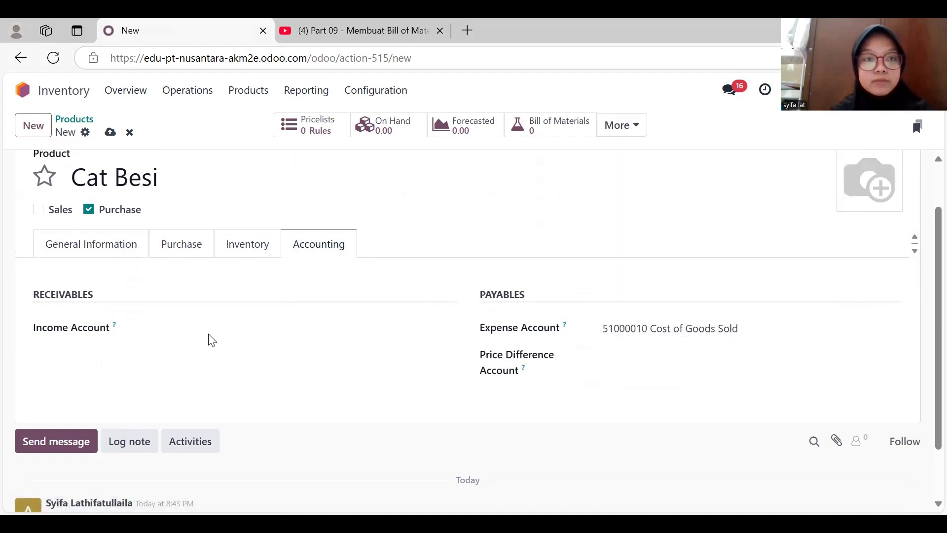
pyautogui.scroll(2, 78, 295)
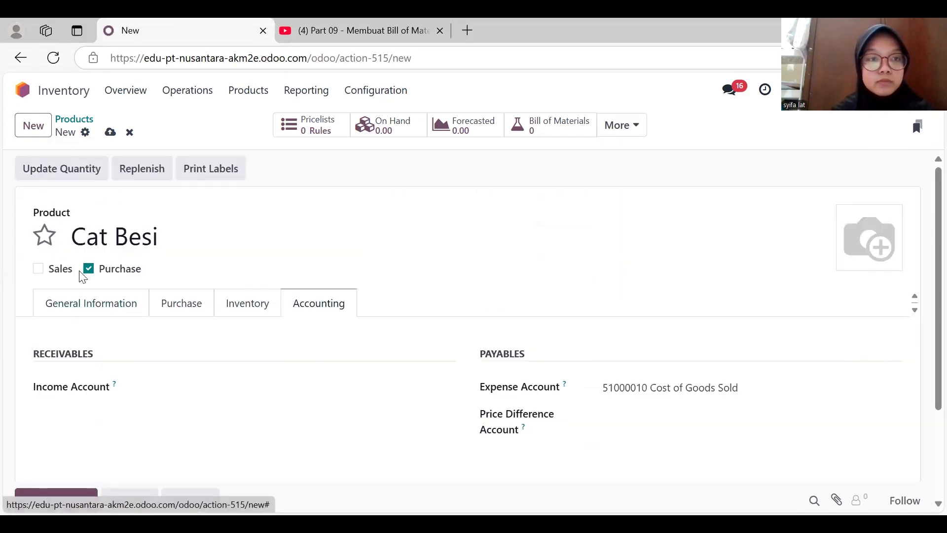
pyautogui.click(36, 136)
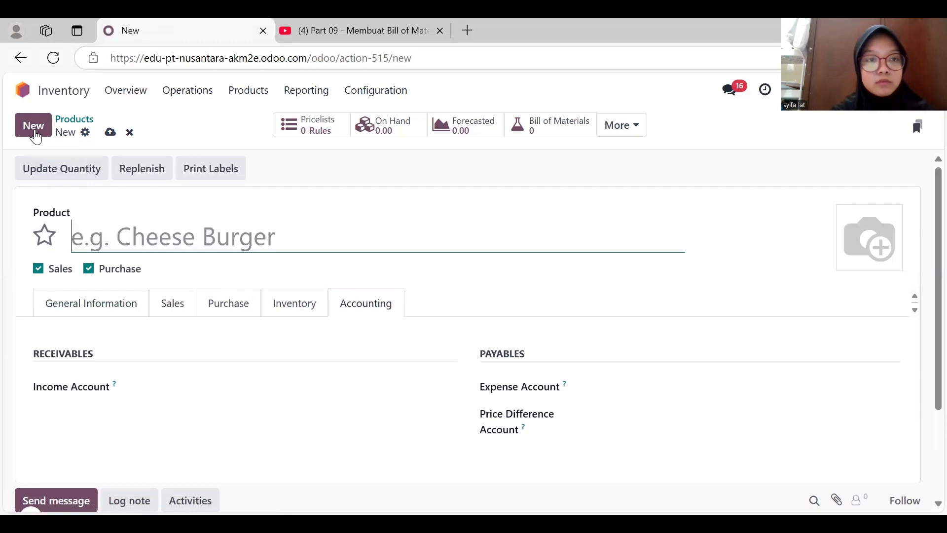
# Return to the product list and look through it for the newly created Set Bangku Sekolah components.
pyautogui.click(23, 62)
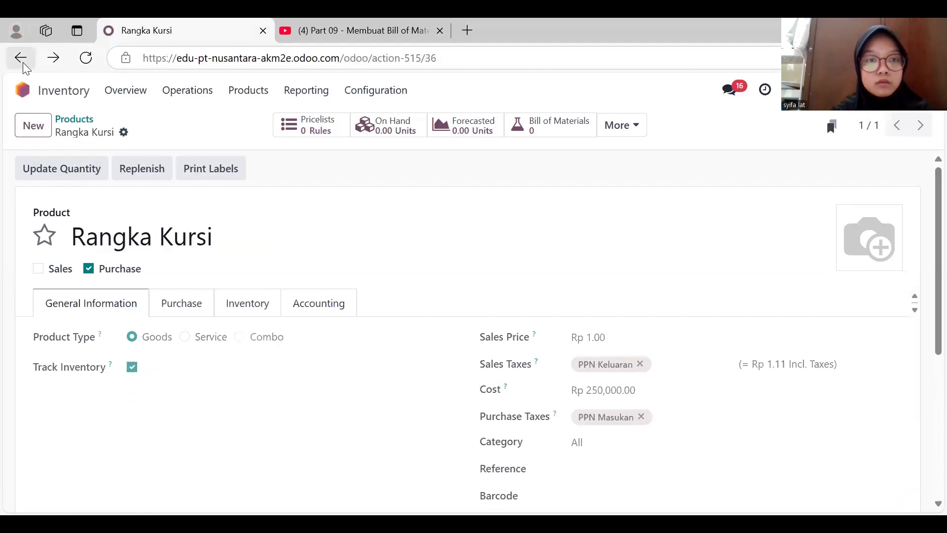
pyautogui.click(23, 62)
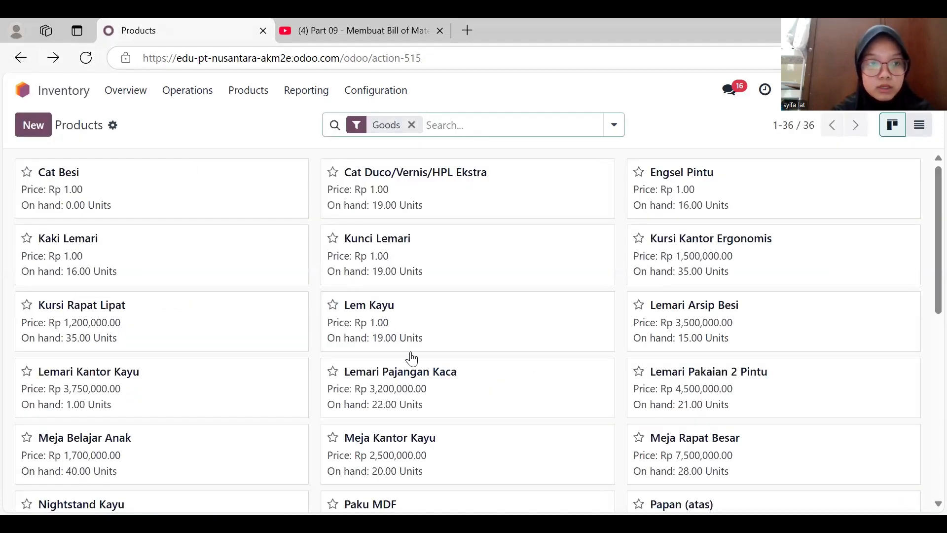
pyautogui.scroll(-2, 412, 357)
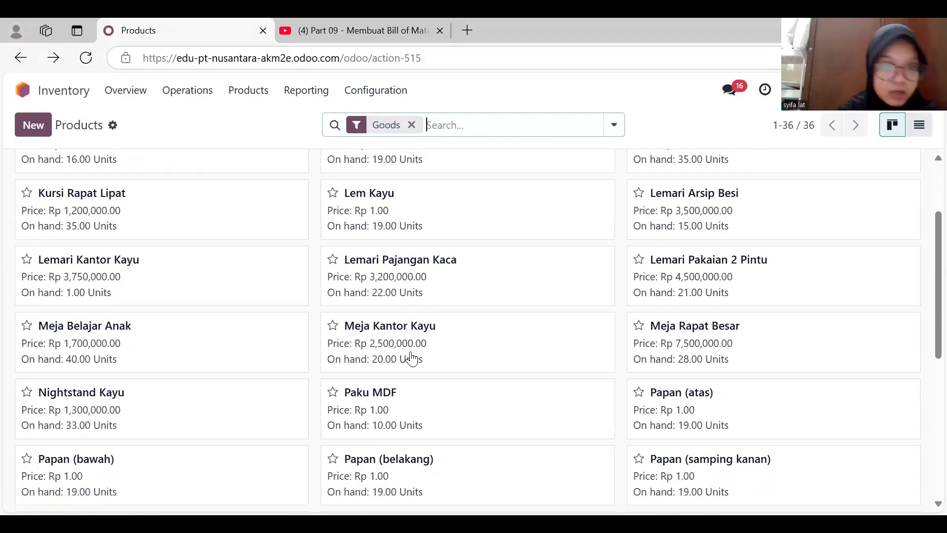
pyautogui.scroll(-3, 411, 357)
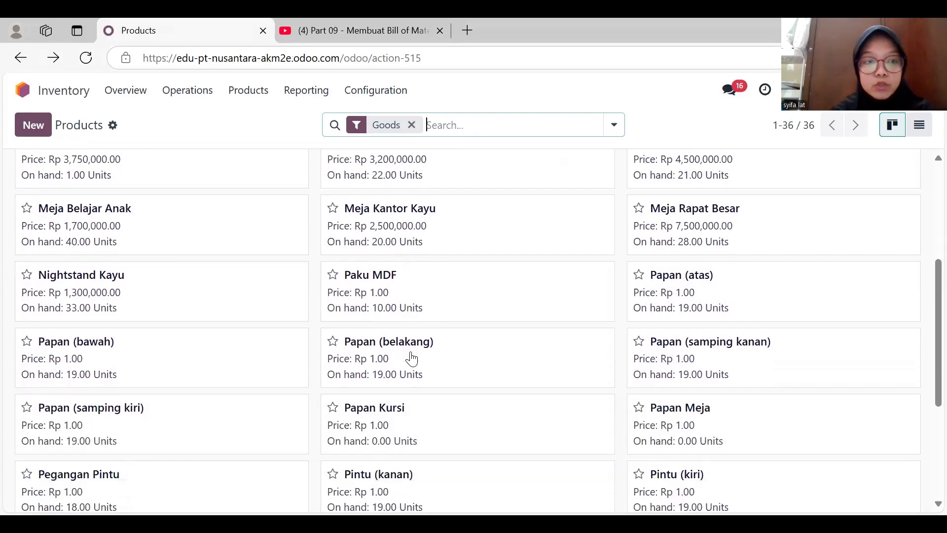
pyautogui.scroll(-4, 412, 358)
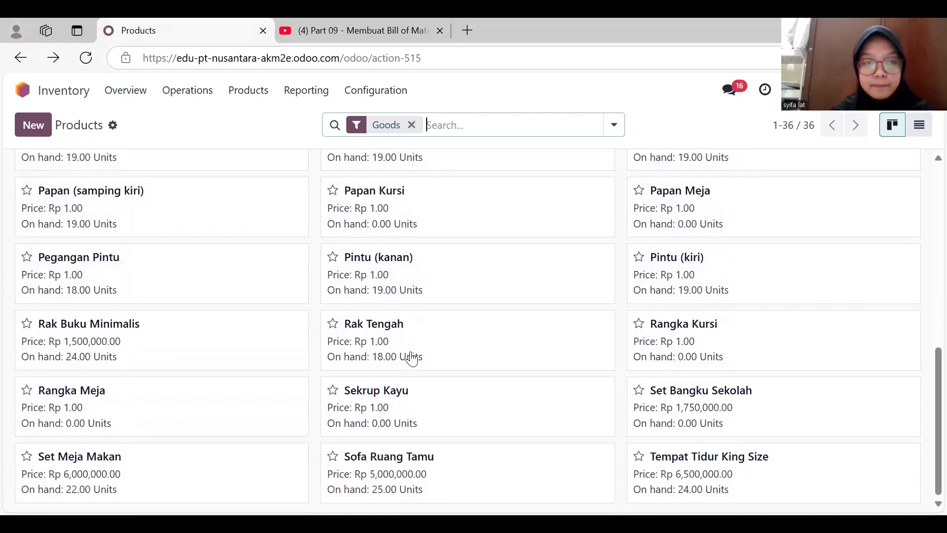
# Open the Sekrup Kayu product and review its general information, cost and internal notes.
pyautogui.click(429, 418)
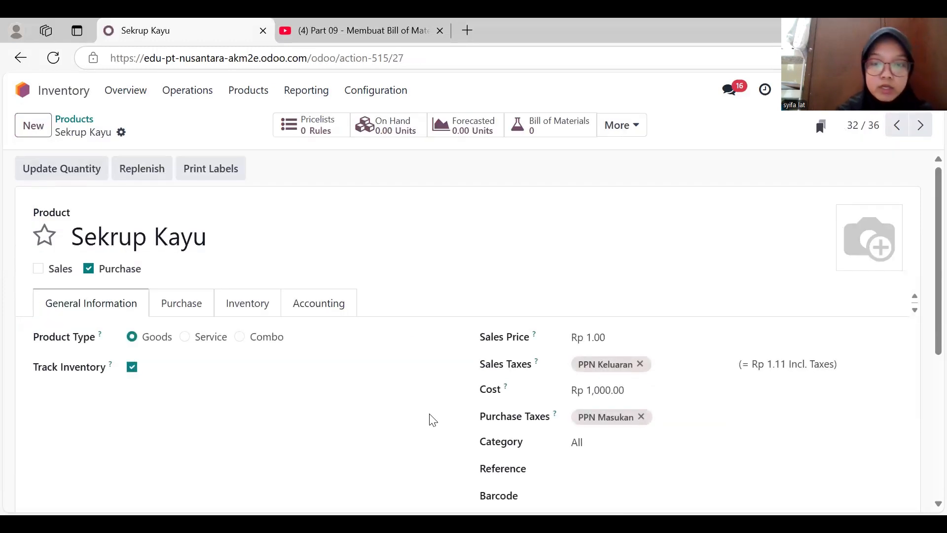
pyautogui.scroll(-4, 432, 420)
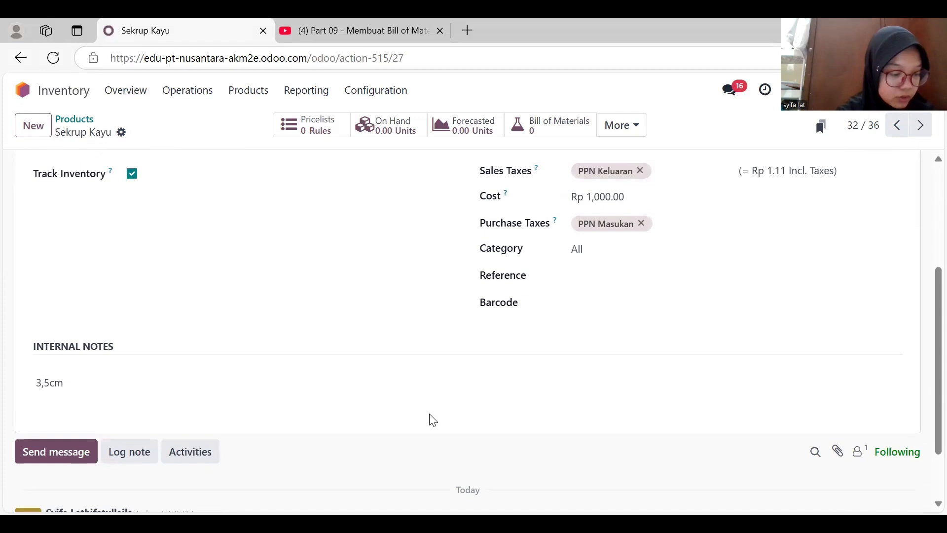
pyautogui.scroll(-1, 432, 420)
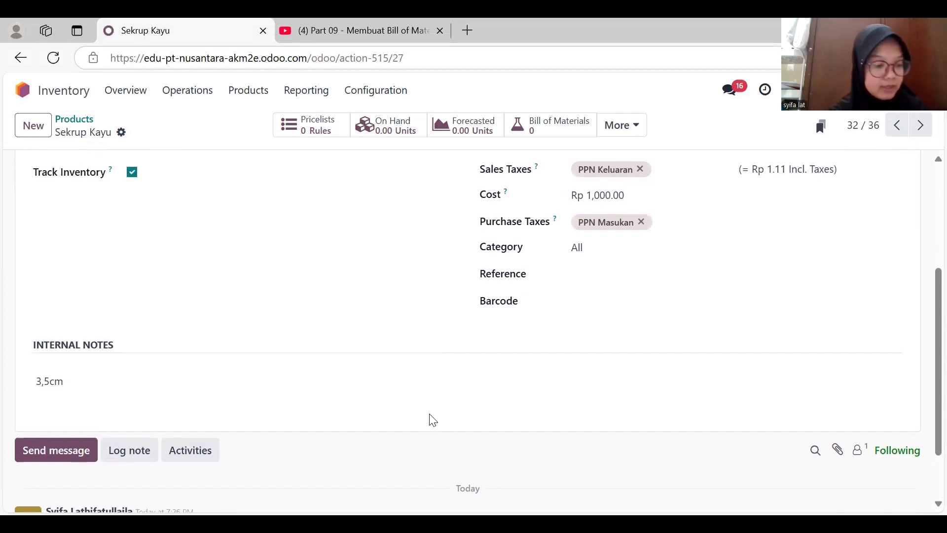
pyautogui.scroll(4, 433, 419)
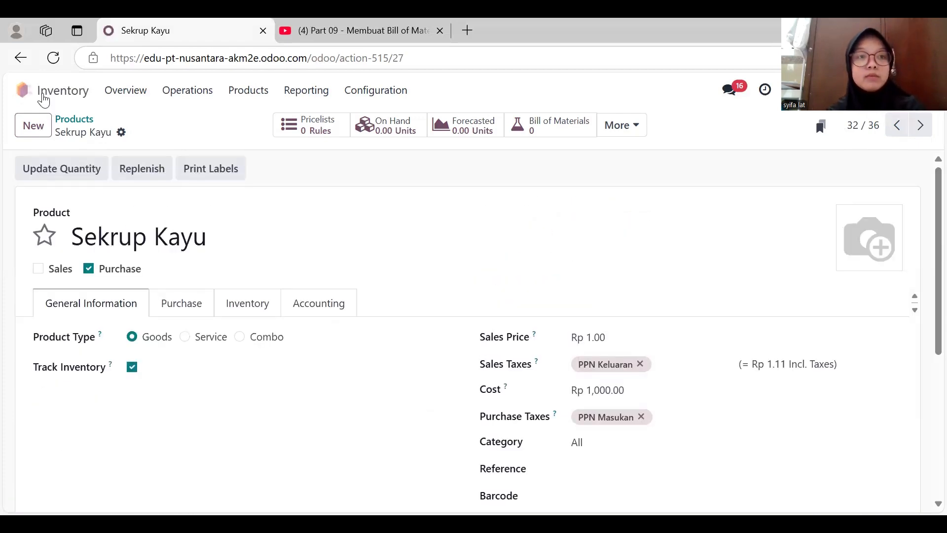
# Switch to the Manufacturing app and open its list of bills of materials.
pyautogui.click(43, 98)
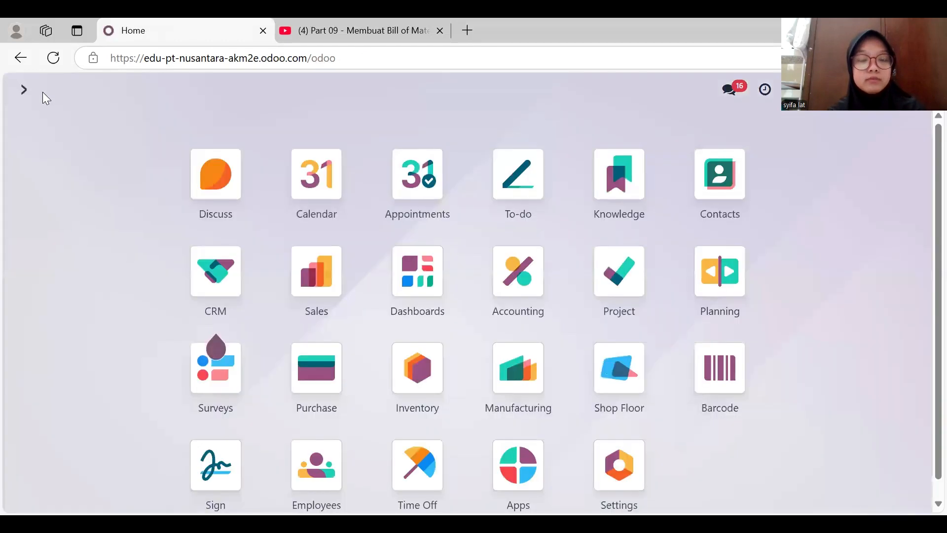
pyautogui.click(489, 367)
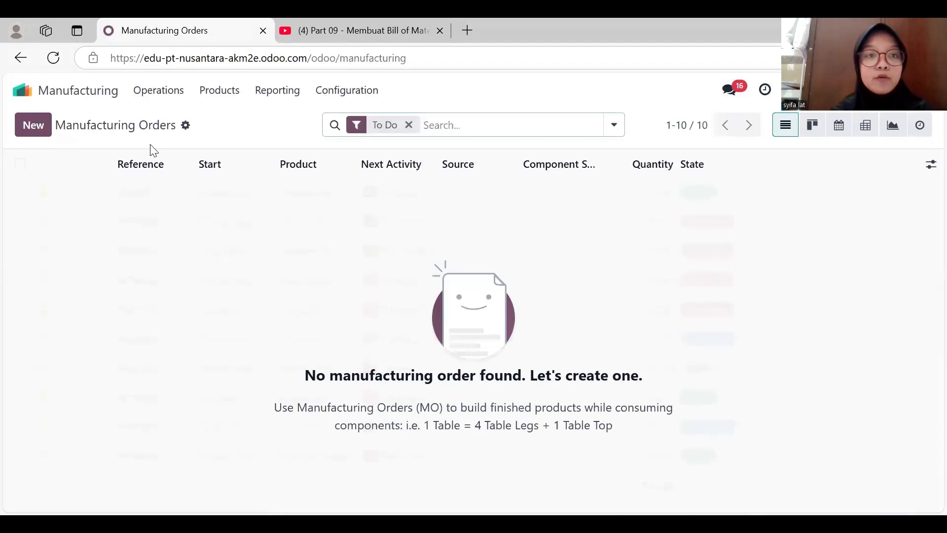
pyautogui.click(221, 94)
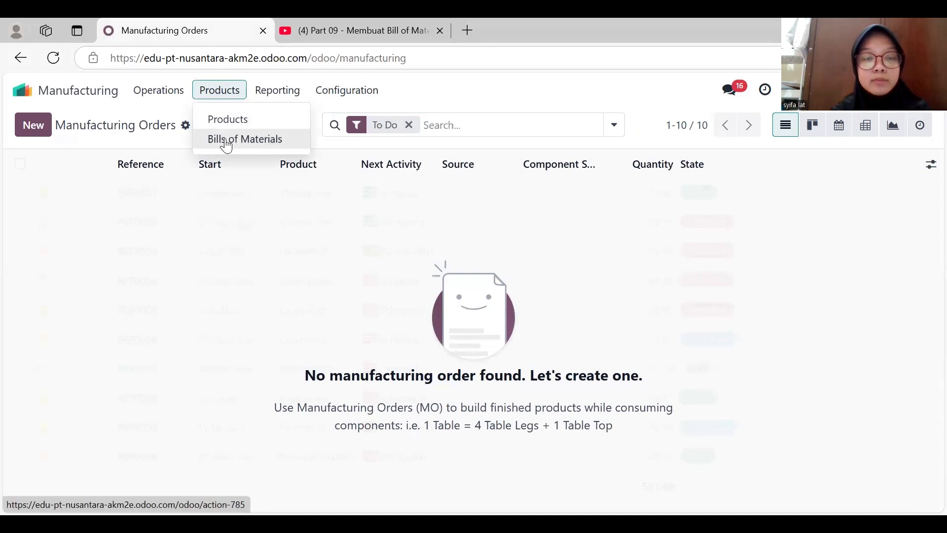
pyautogui.click(224, 142)
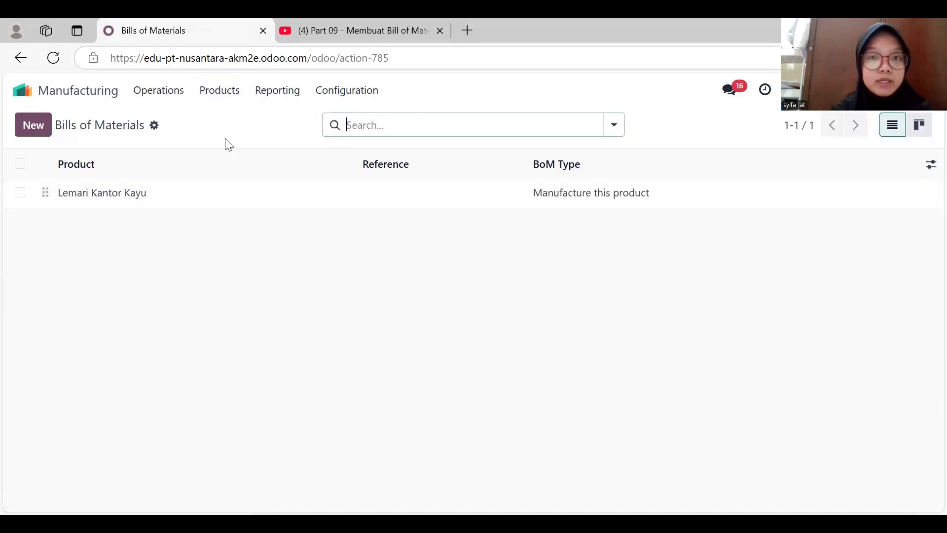
# Create a new bill of materials for the product Set Bangku Sekolah.
pyautogui.click(43, 131)
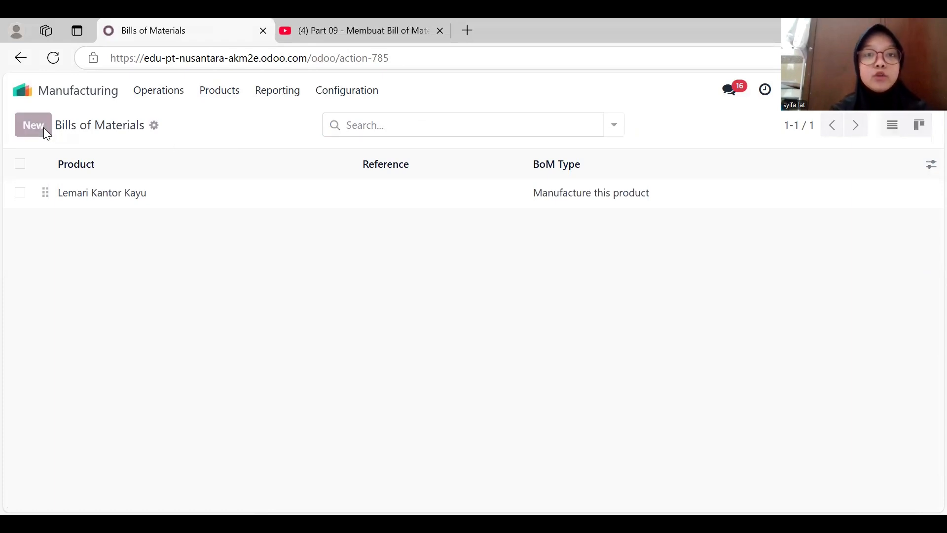
pyautogui.click(21, 58)
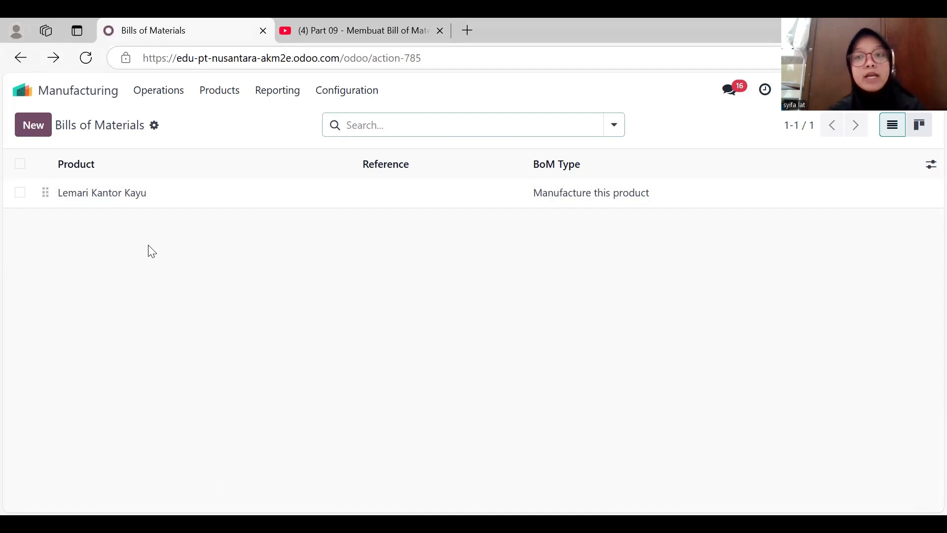
pyautogui.click(43, 136)
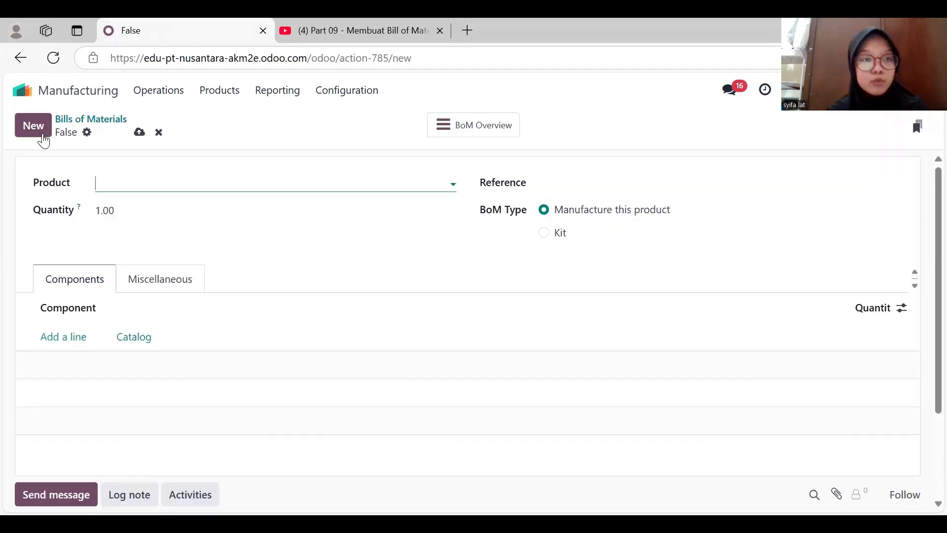
pyautogui.click(146, 179)
pyautogui.write('set')
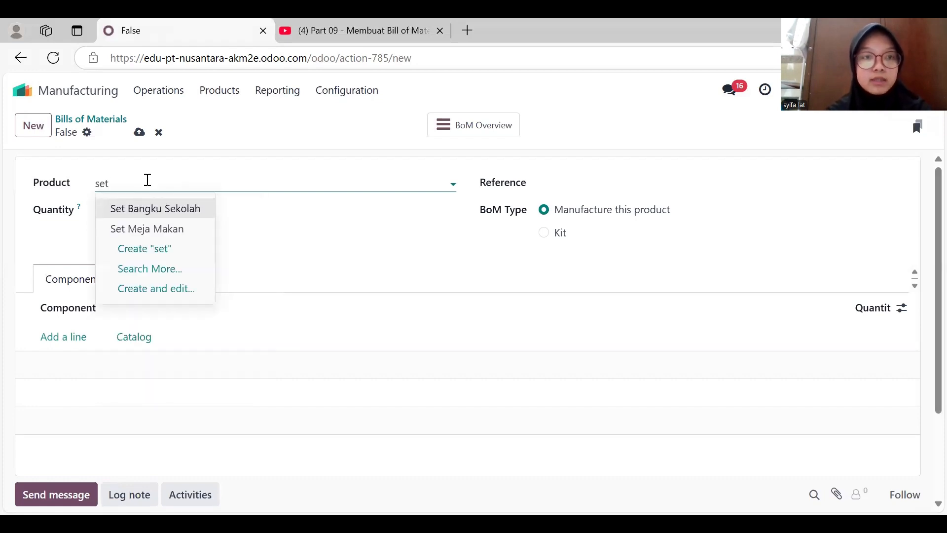
pyautogui.press('Return')
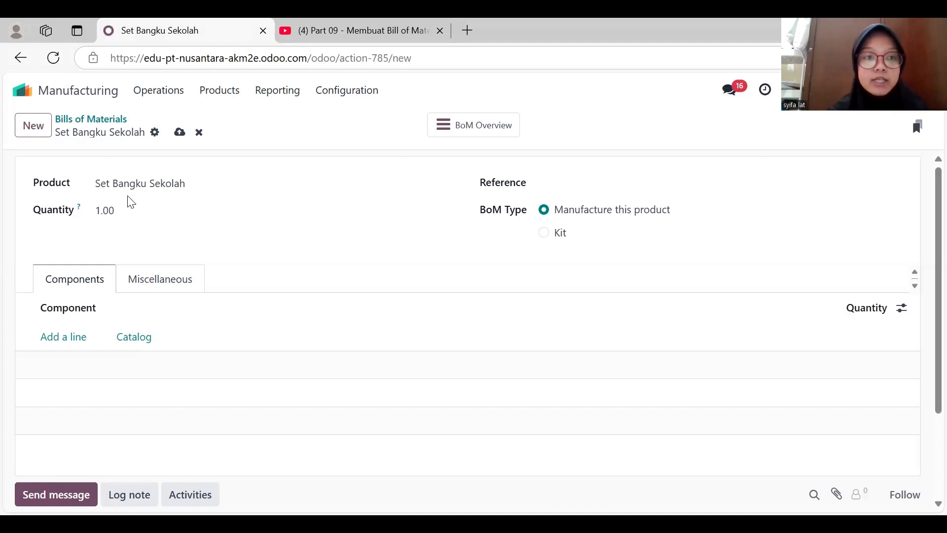
# Add Papan Meja and Papan Kursi as components, keeping quantity 1 for Papan Meja and setting Papan Kursi to 2.
pyautogui.click(64, 337)
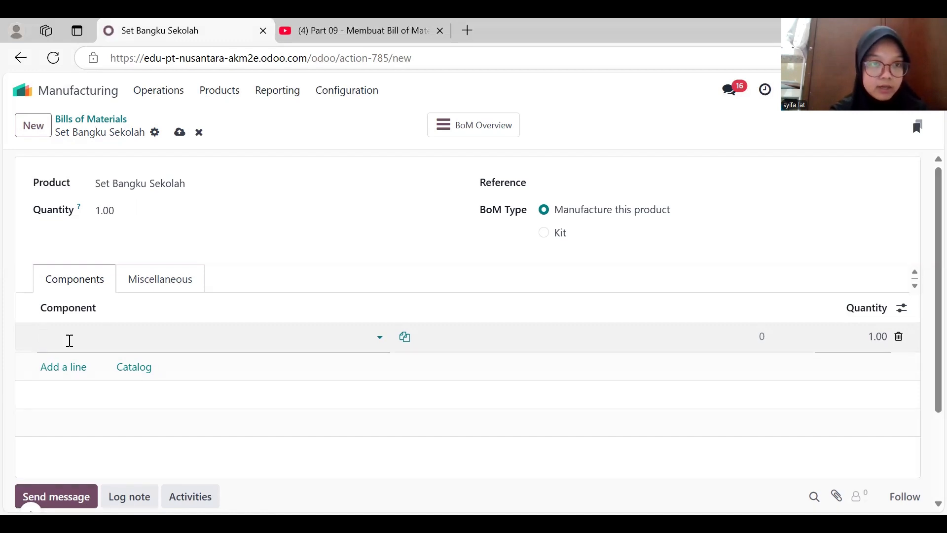
pyautogui.write('papanme')
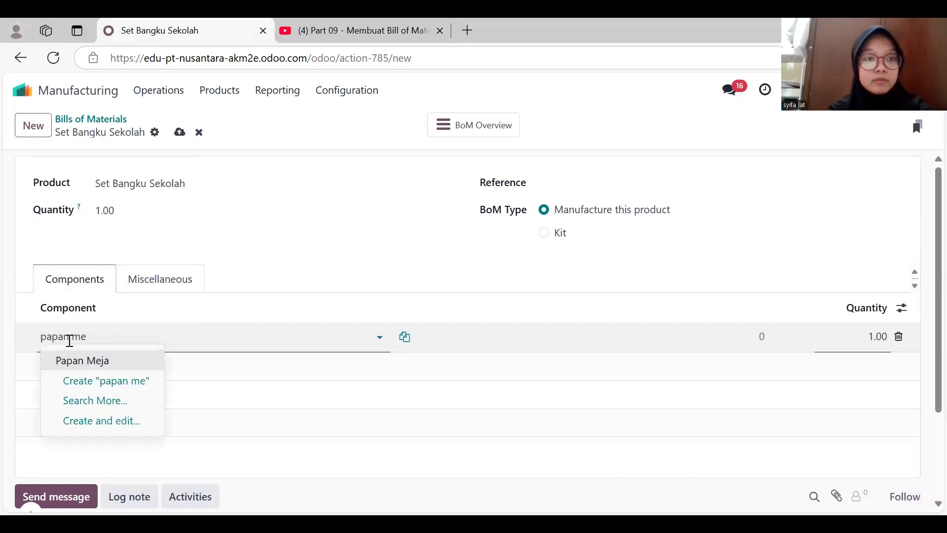
pyautogui.press('Tab')
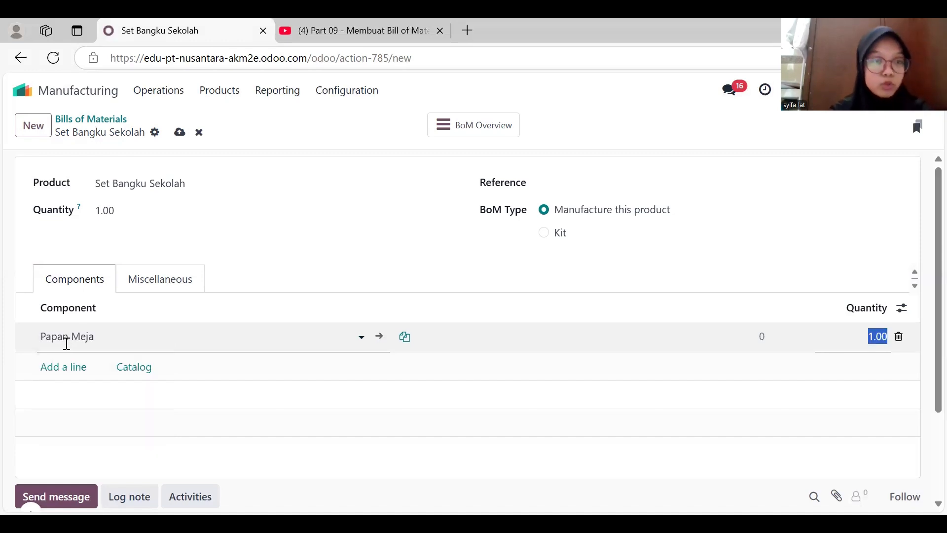
pyautogui.click(64, 367)
pyautogui.write('papan')
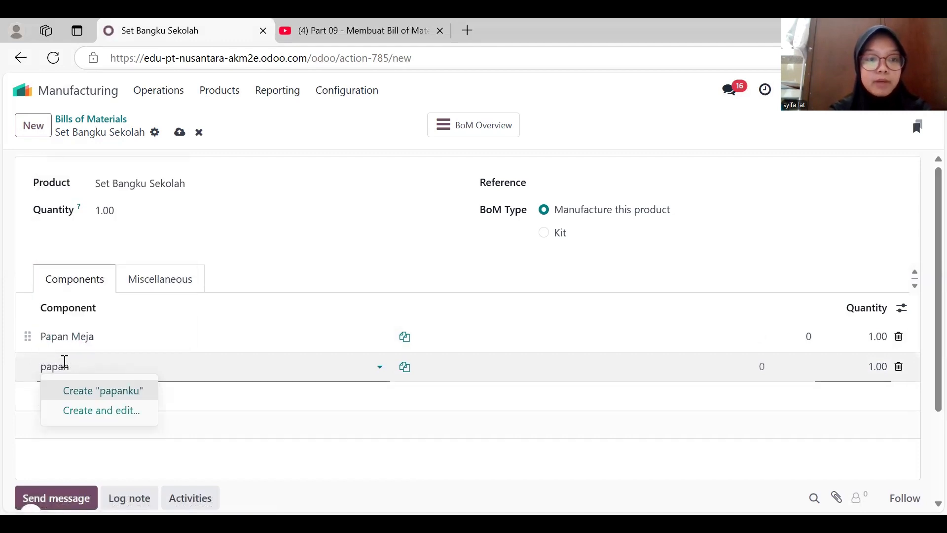
pyautogui.write(' kur')
pyautogui.press('Tab')
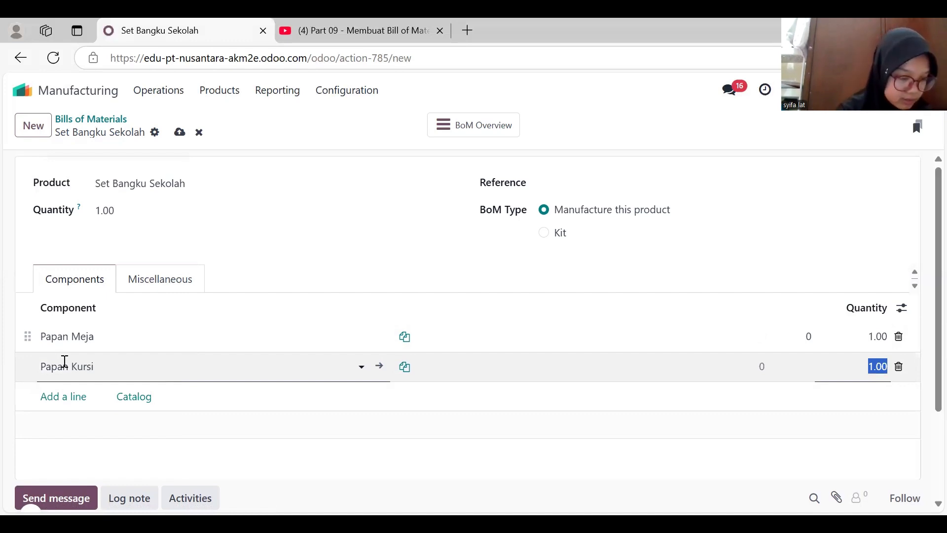
pyautogui.write('2')
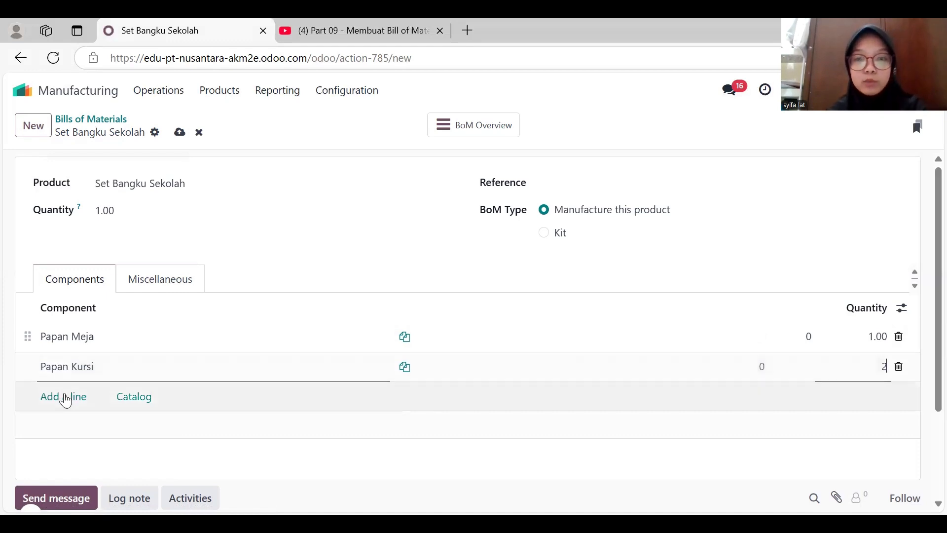
# Add Rangka Meja with quantity 1 and Rangka Kursi with quantity 2 to the components.
pyautogui.click(64, 398)
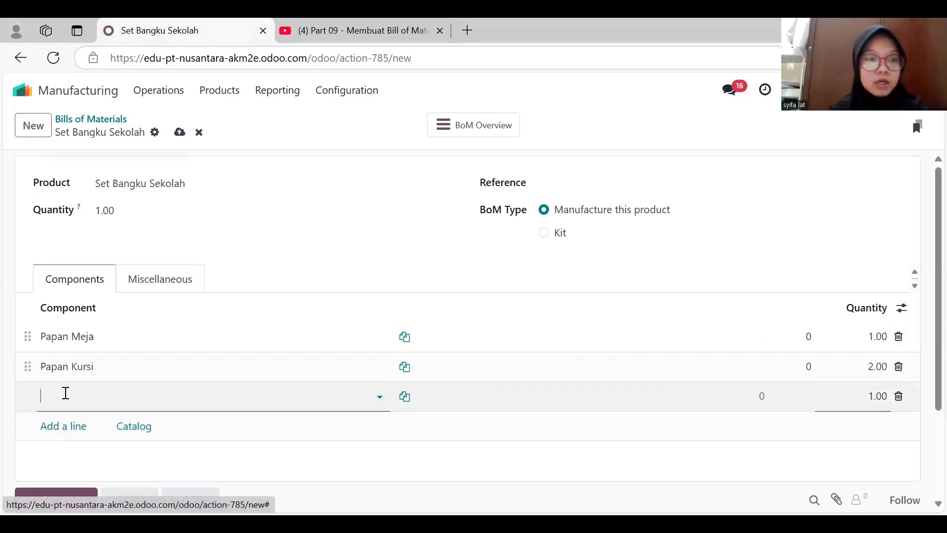
pyautogui.write('rangka me')
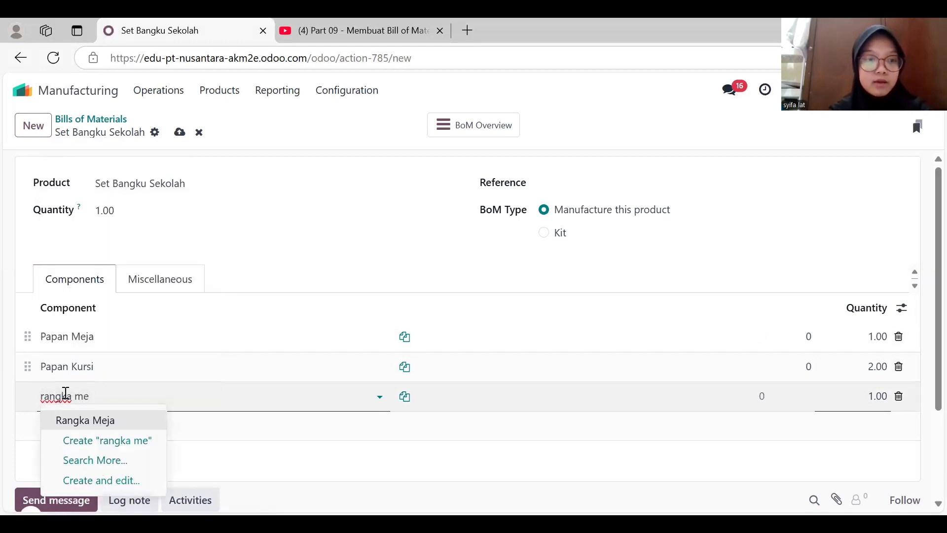
pyautogui.press('Tab')
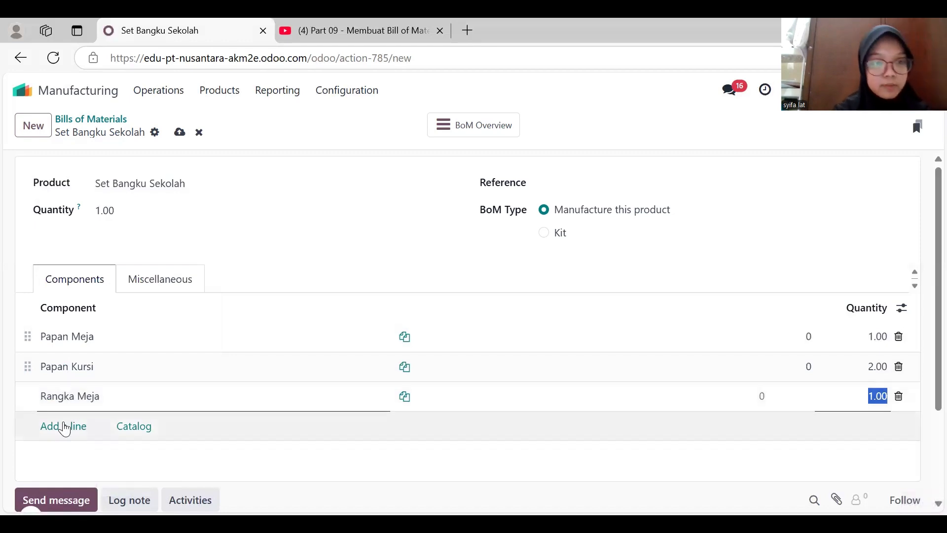
pyautogui.click(64, 425)
pyautogui.write('rangka kur')
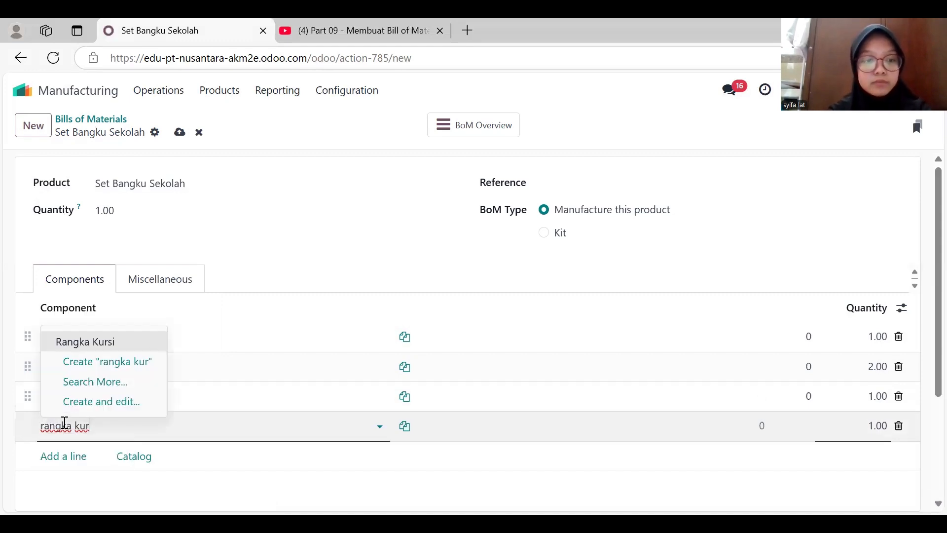
pyautogui.press('Tab')
pyautogui.write('2')
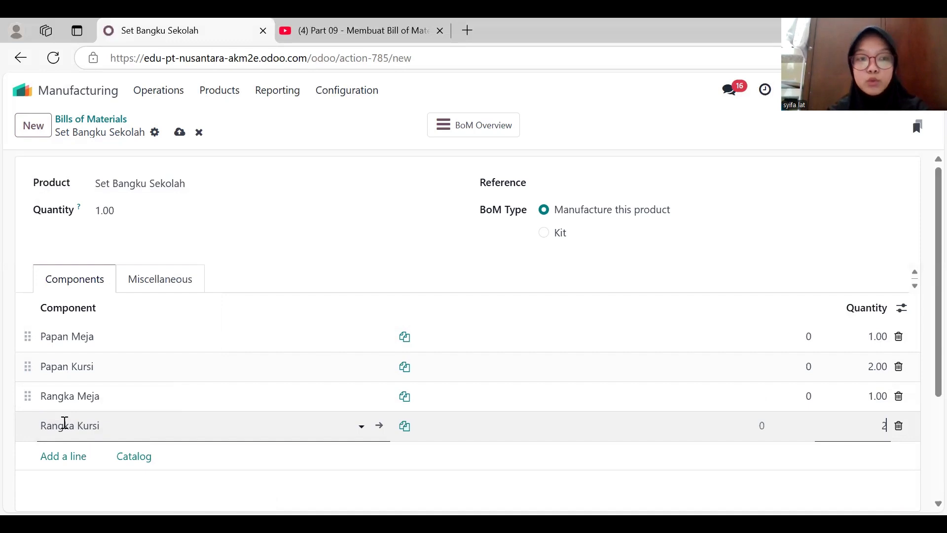
# Add Sekrup Kayu to the components with a quantity of 20.
pyautogui.click(58, 456)
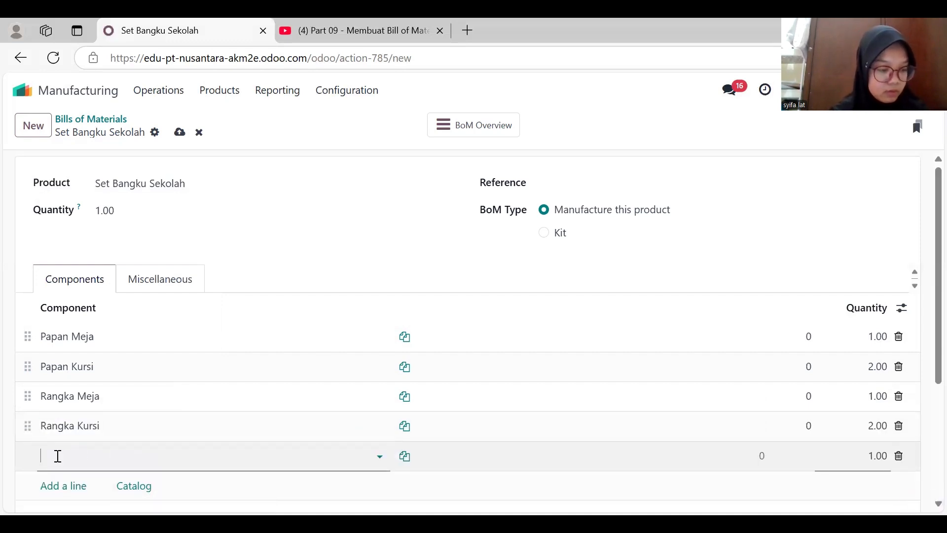
pyautogui.write('sekr')
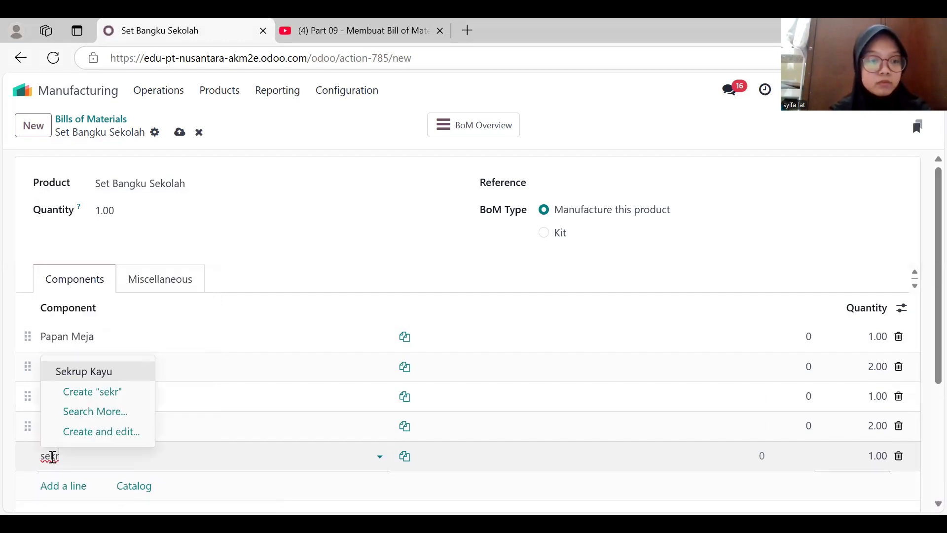
pyautogui.press('Tab')
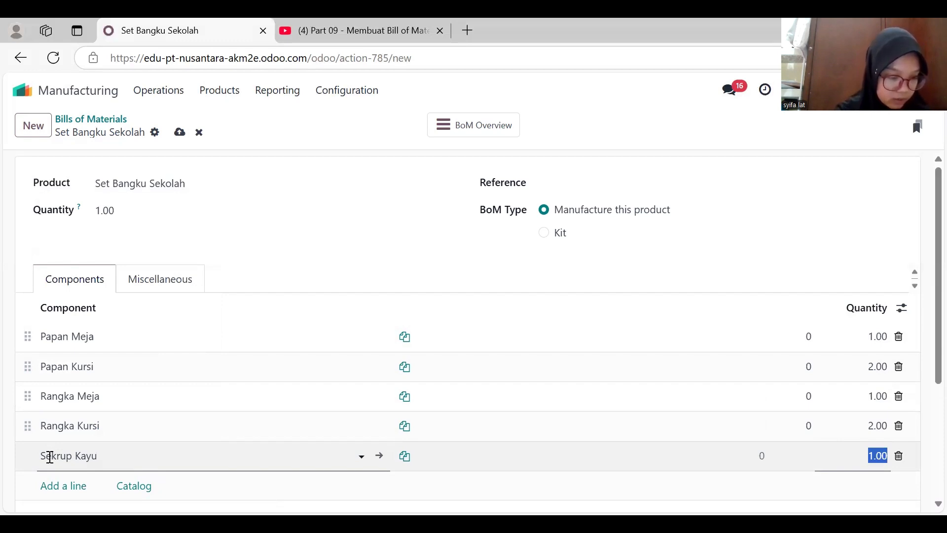
pyautogui.write('2')
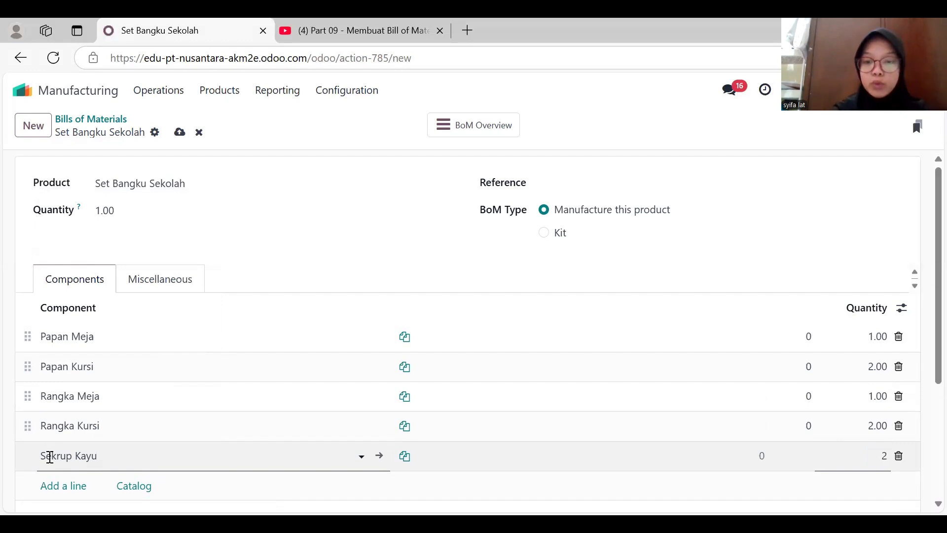
pyautogui.write('0')
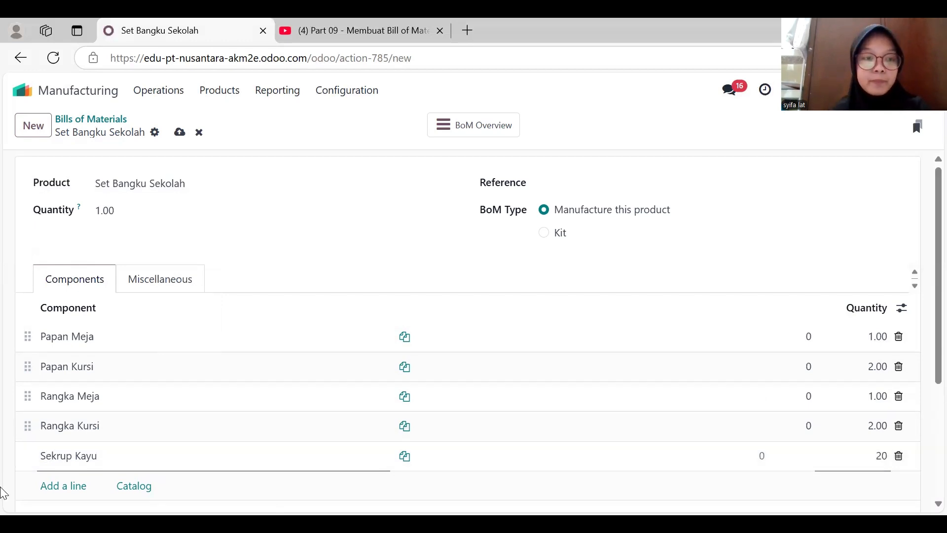
# Add Cat Besi as a component with quantity 1 and save the Set Bangku Sekolah bill of materials.
pyautogui.click(74, 486)
pyautogui.write('ca')
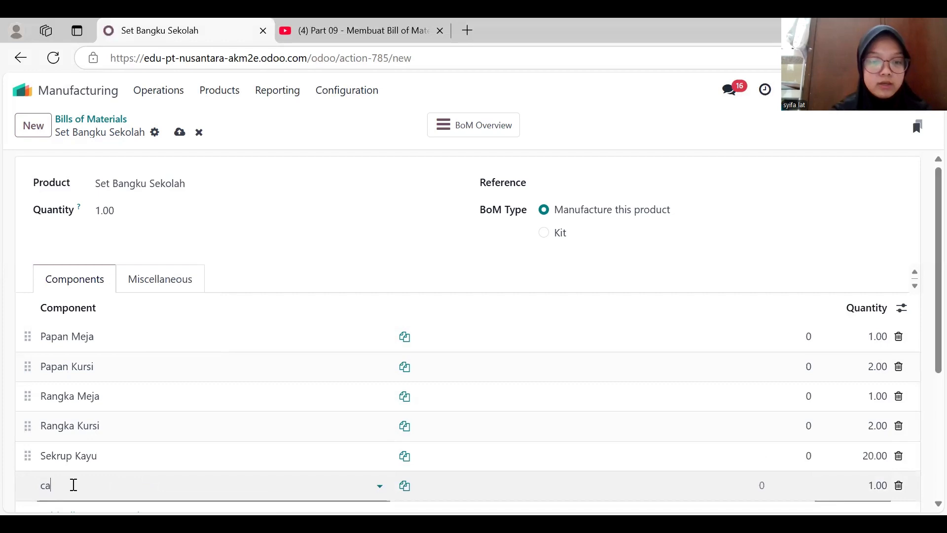
pyautogui.write('t b')
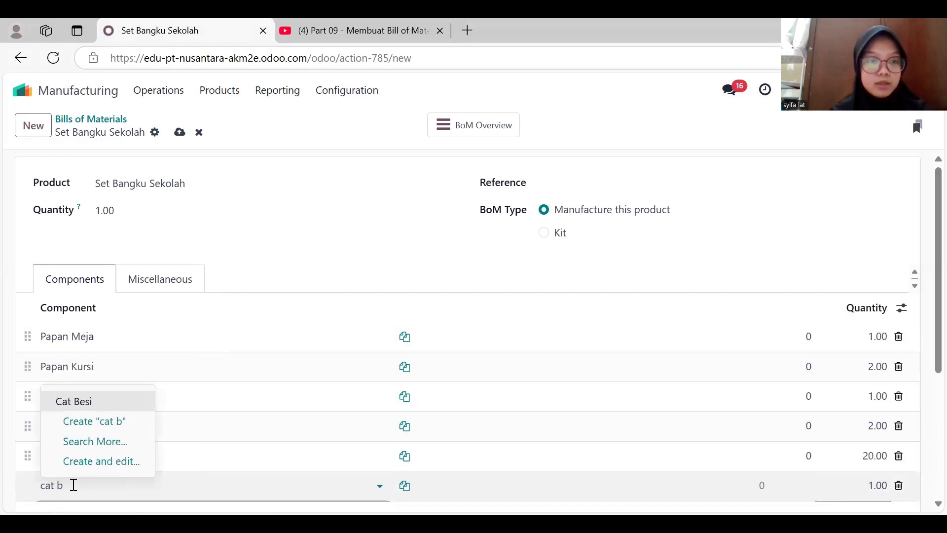
pyautogui.press('Tab')
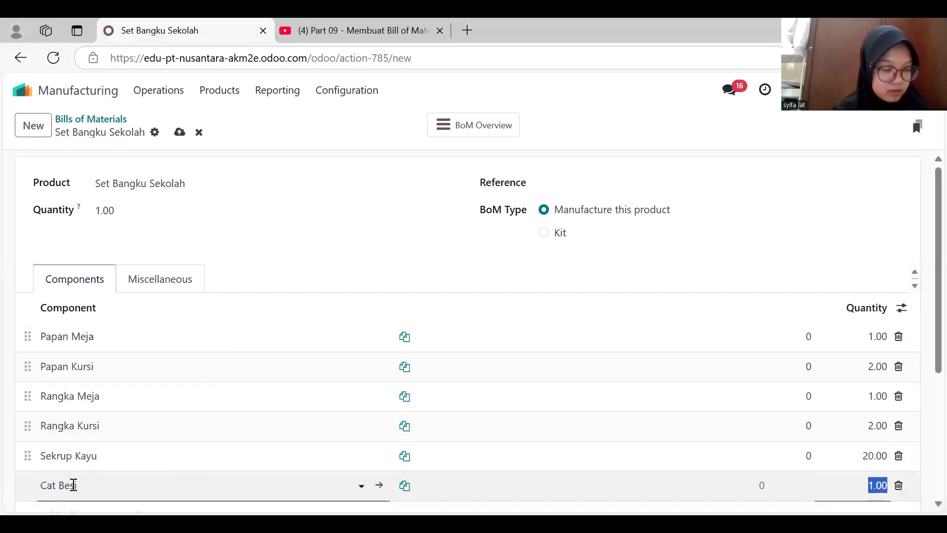
pyautogui.click(251, 194)
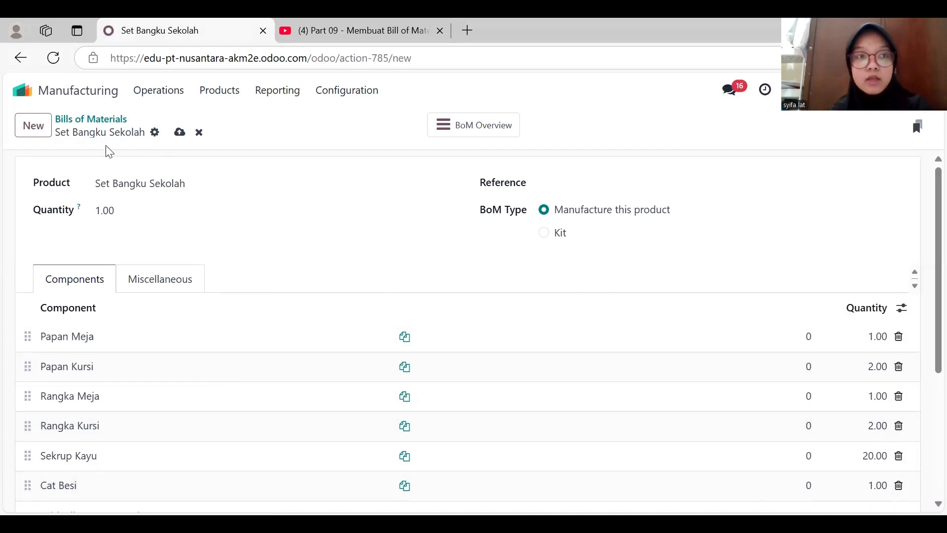
pyautogui.click(44, 133)
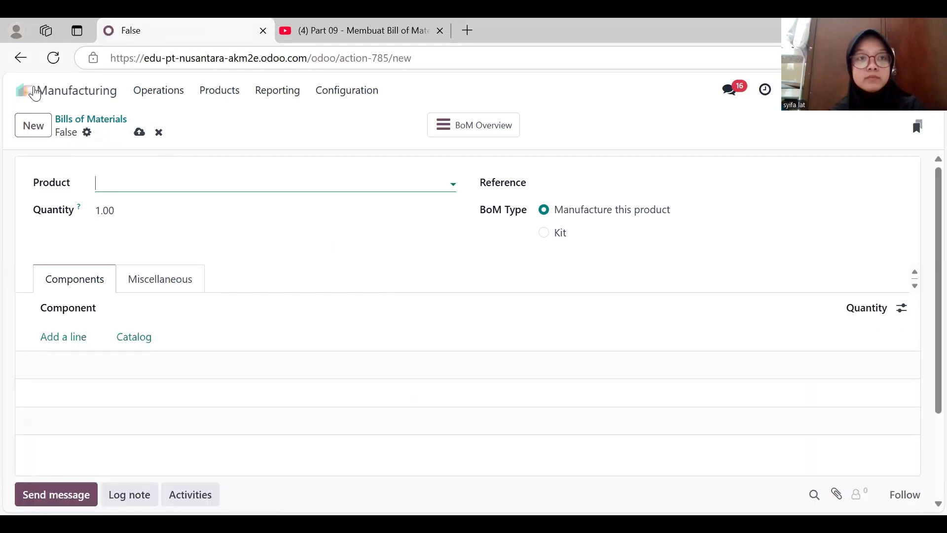
pyautogui.click(20, 58)
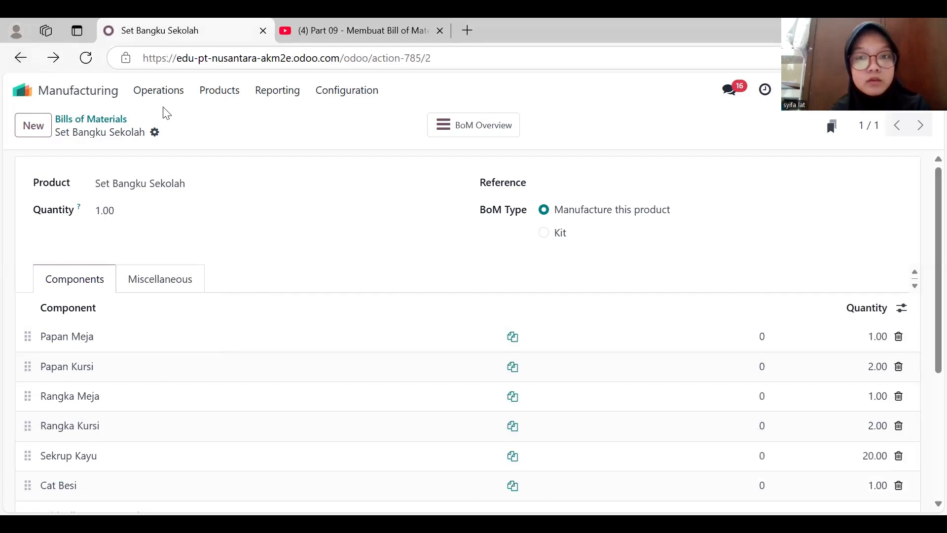
# Review the saved Set Bangku Sekolah components and reopen the list of bills of materials to check its entry.
pyautogui.scroll(-1, 212, 279)
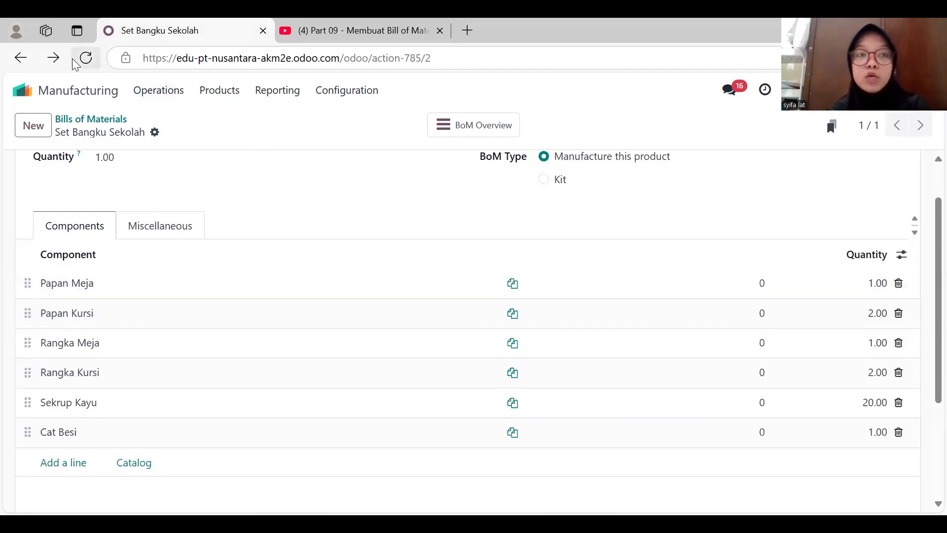
pyautogui.click(21, 58)
pyautogui.click(22, 58)
pyautogui.click(21, 58)
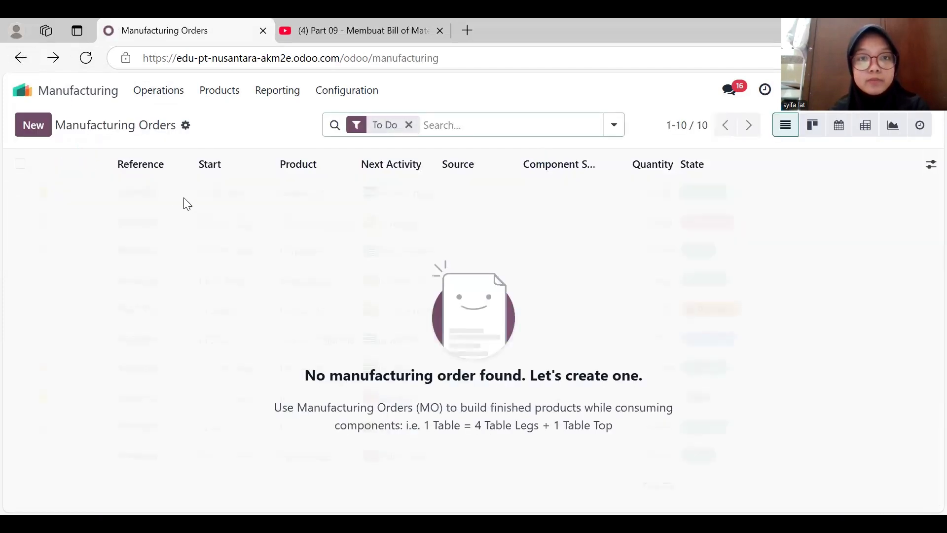
pyautogui.click(207, 95)
pyautogui.click(228, 143)
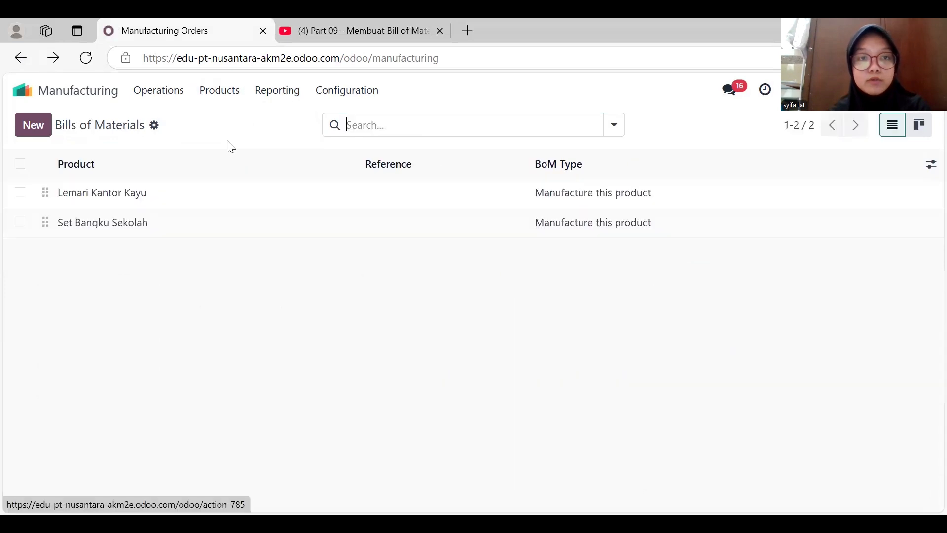
# Create a new manufacturing order for the product Set Bangku Sekolah.
pyautogui.click(20, 57)
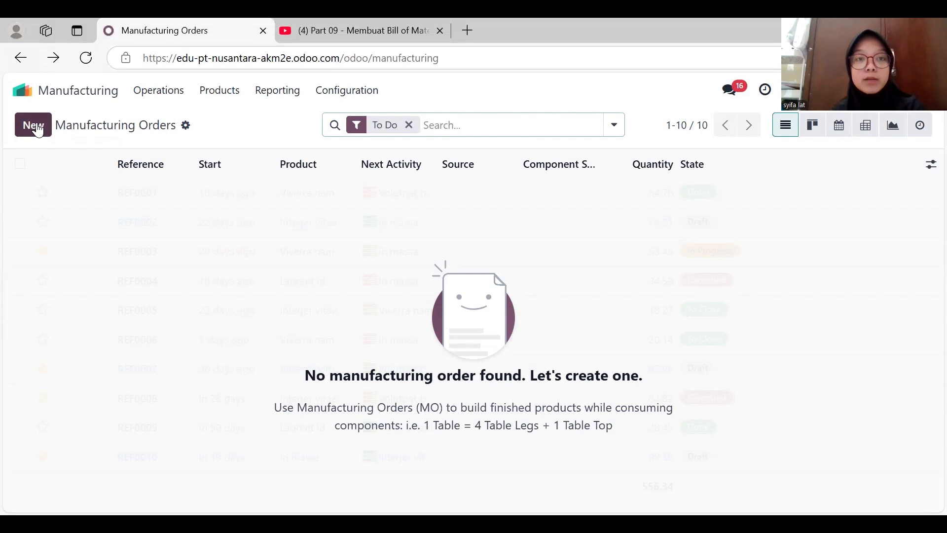
pyautogui.click(37, 127)
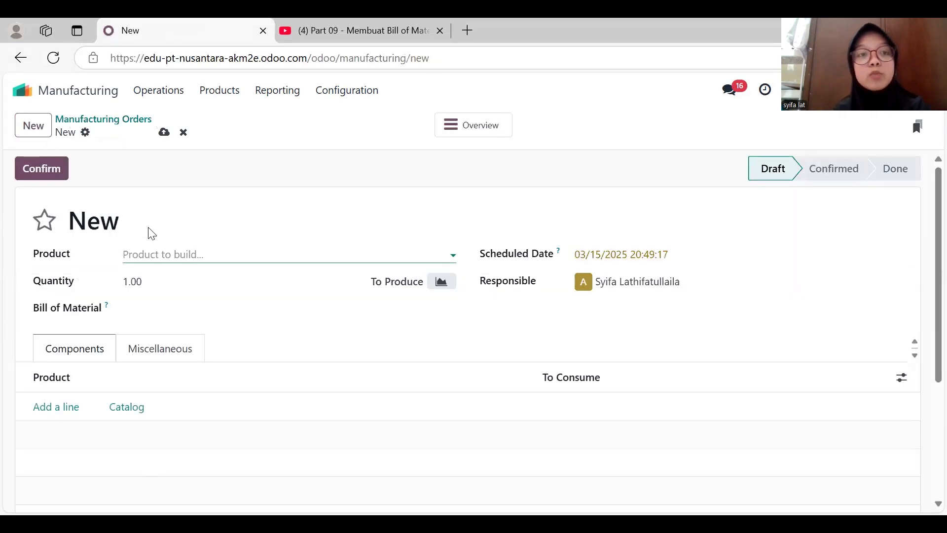
pyautogui.click(159, 250)
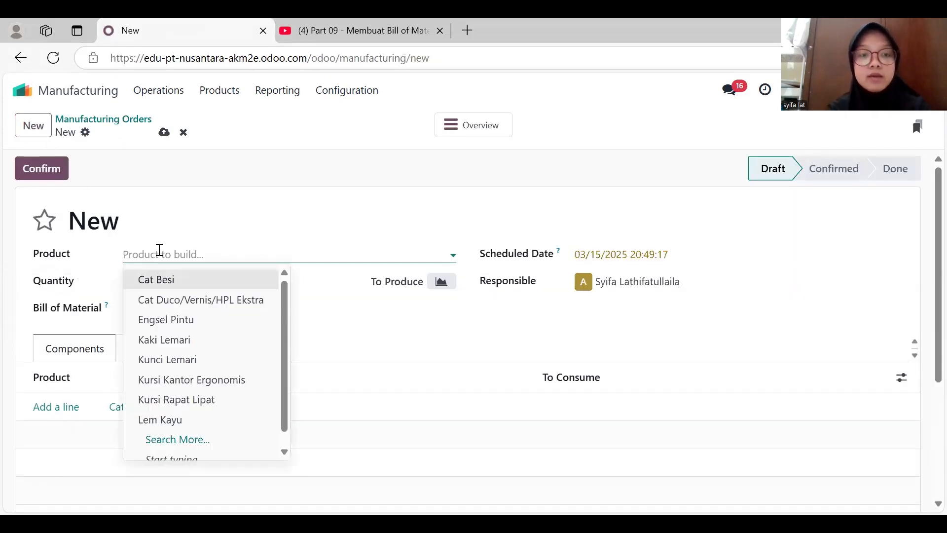
pyautogui.write('set')
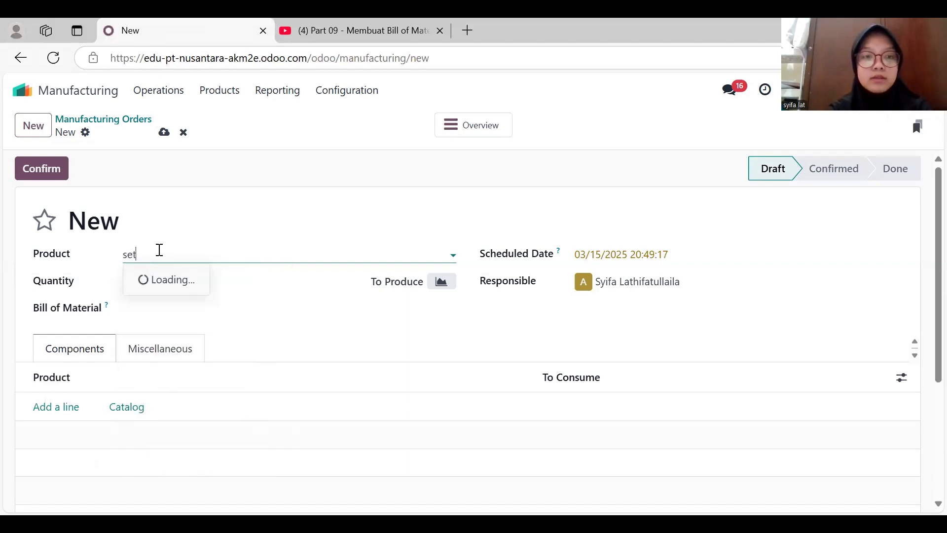
pyautogui.press('Return')
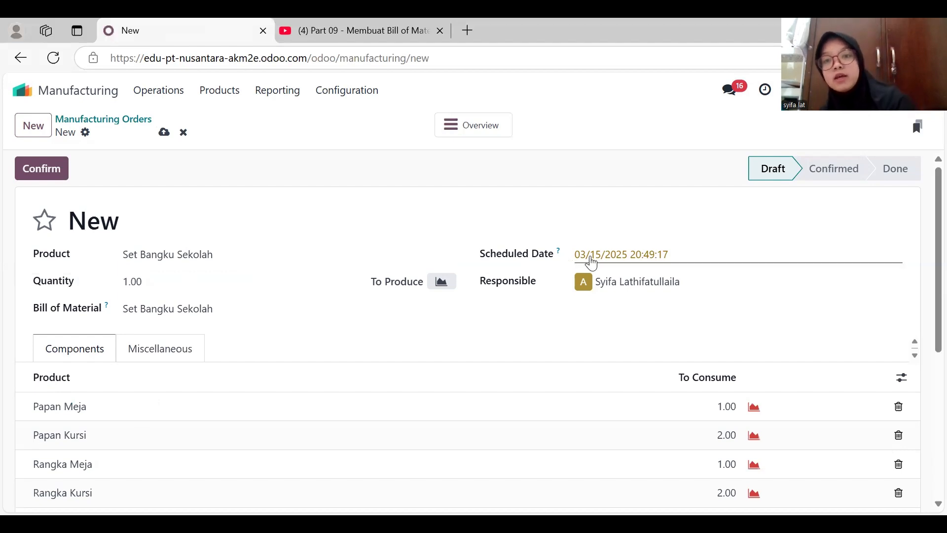
# Review the component lines of the Set Bangku Sekolah manufacturing order and confirm the order.
pyautogui.scroll(-1, 422, 368)
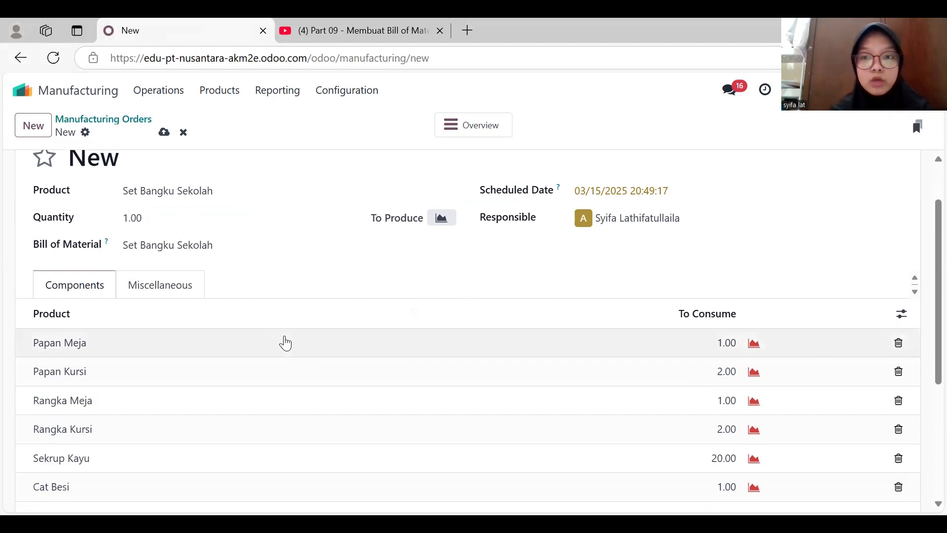
pyautogui.scroll(-1, 284, 341)
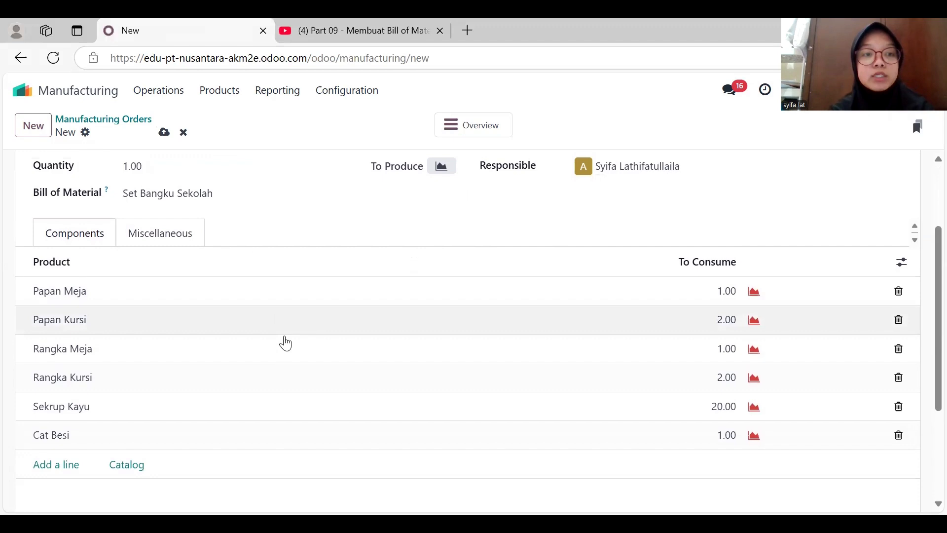
pyautogui.scroll(2, 284, 341)
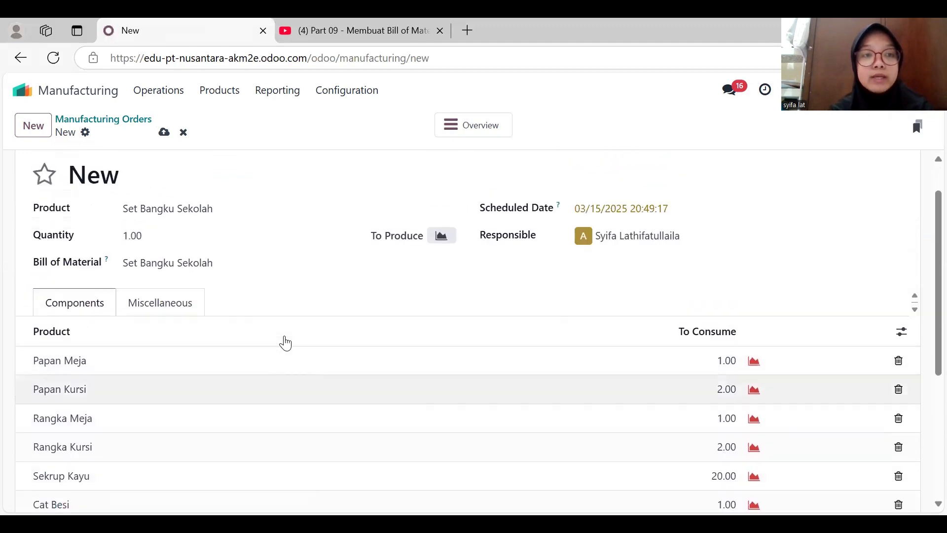
pyautogui.scroll(-1, 286, 342)
pyautogui.scroll(-2, 286, 342)
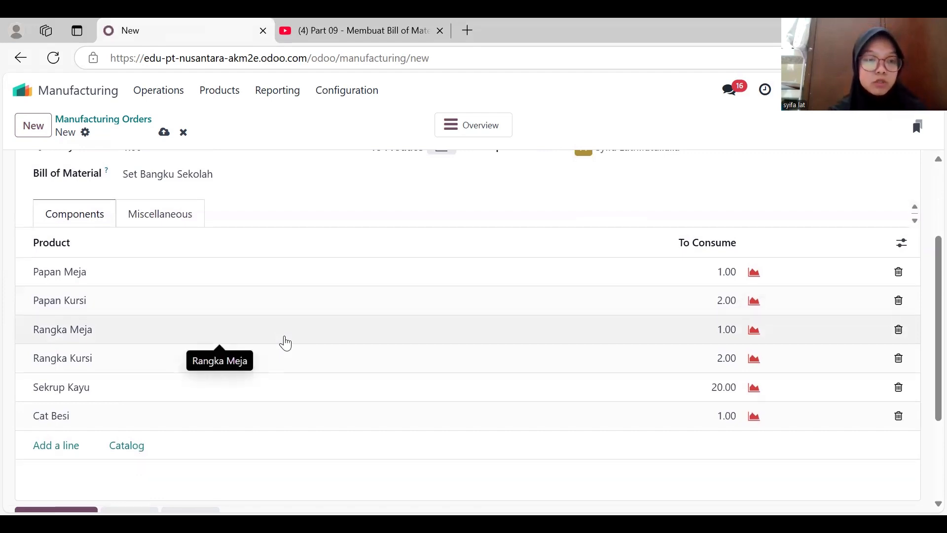
pyautogui.click(286, 340)
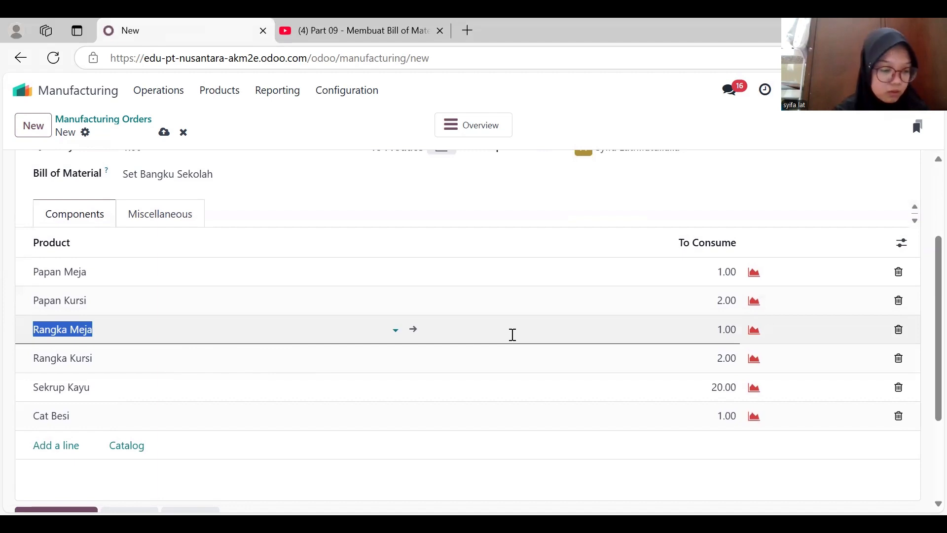
pyautogui.scroll(3, 513, 334)
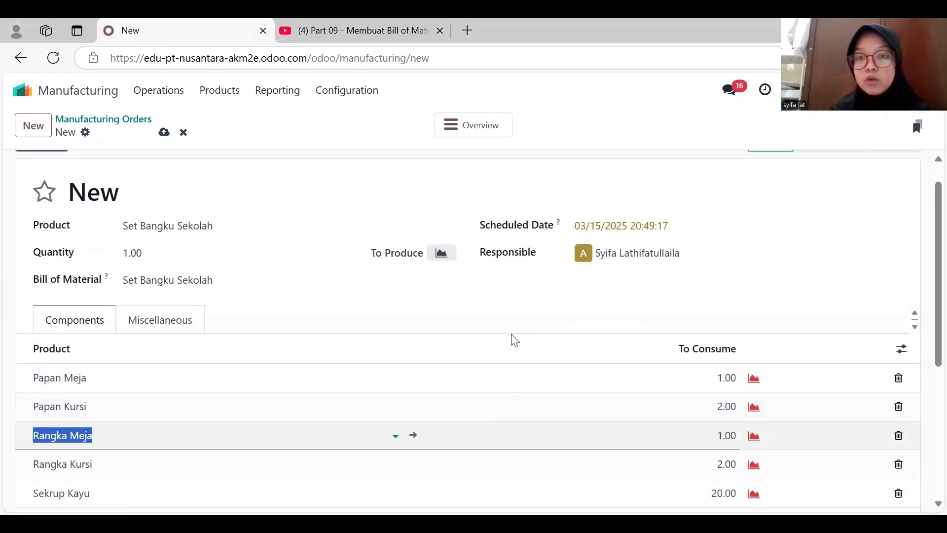
pyautogui.scroll(1, 513, 339)
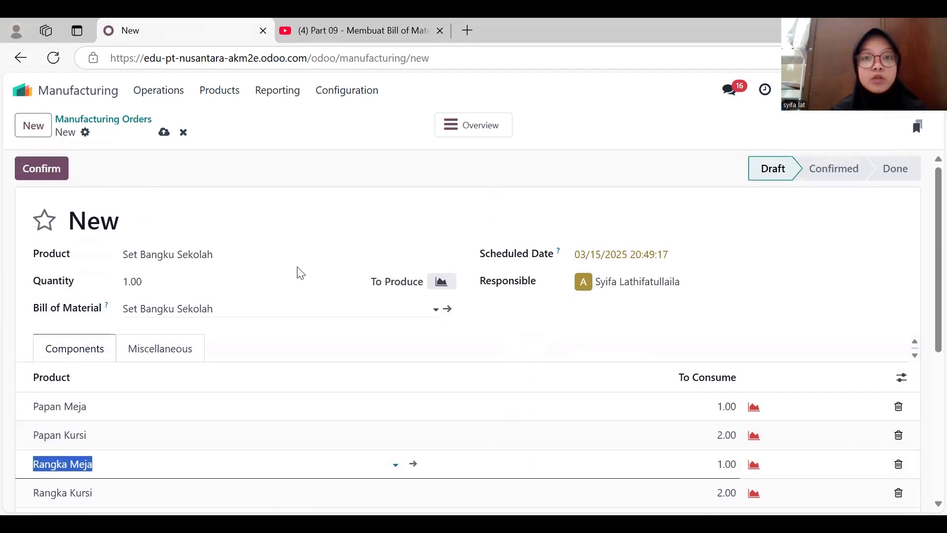
pyautogui.click(55, 177)
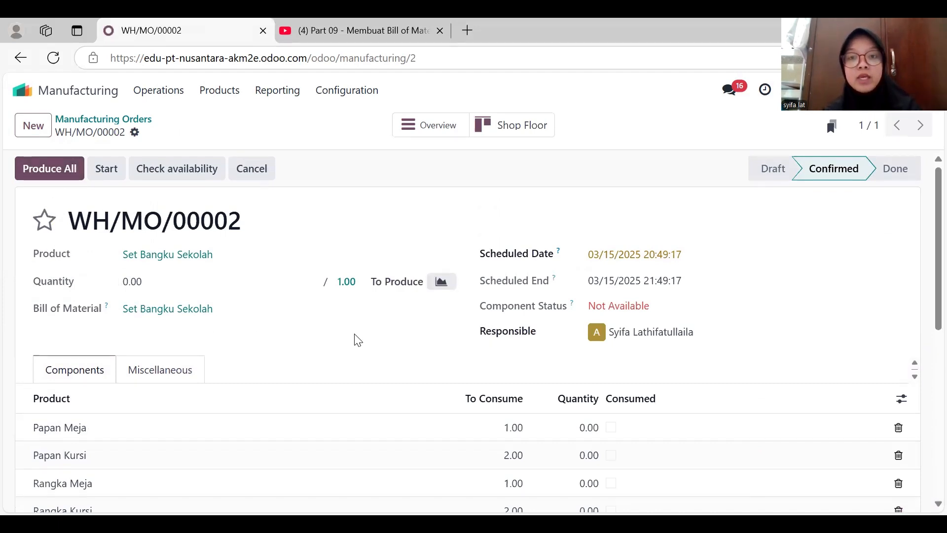
# Examine the component status and the to-consume and reserved quantities on the confirmed manufacturing order.
pyautogui.scroll(-1, 485, 343)
pyautogui.scroll(-1, 485, 344)
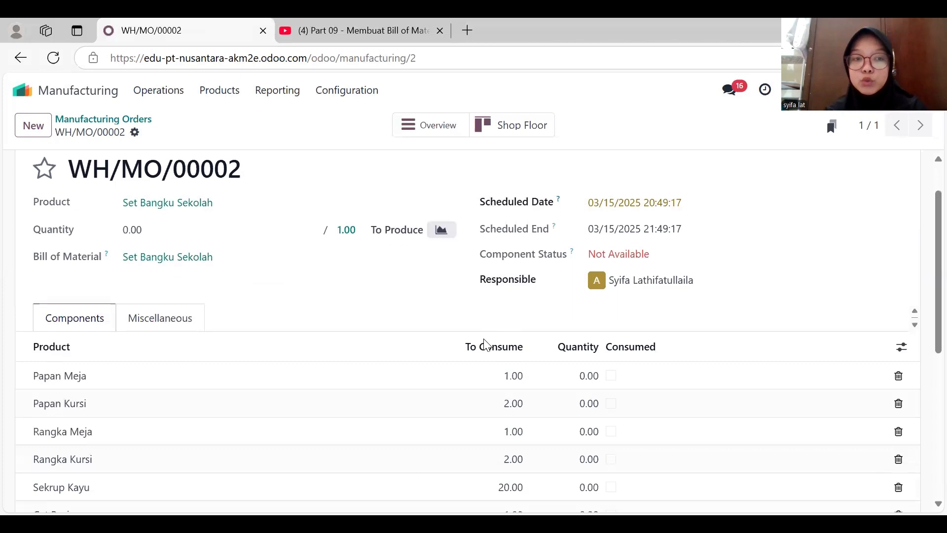
pyautogui.scroll(-1, 484, 344)
pyautogui.scroll(-1, 485, 346)
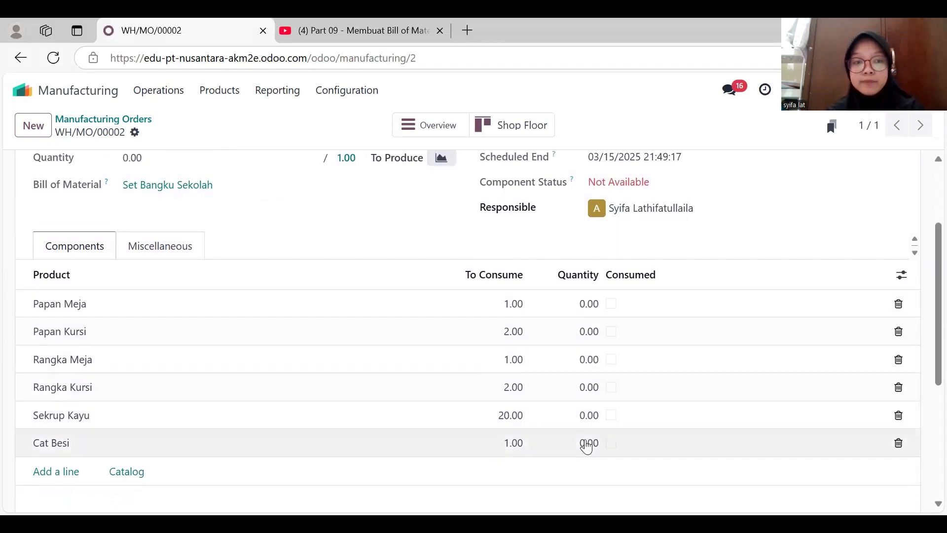
pyautogui.scroll(-1, 586, 445)
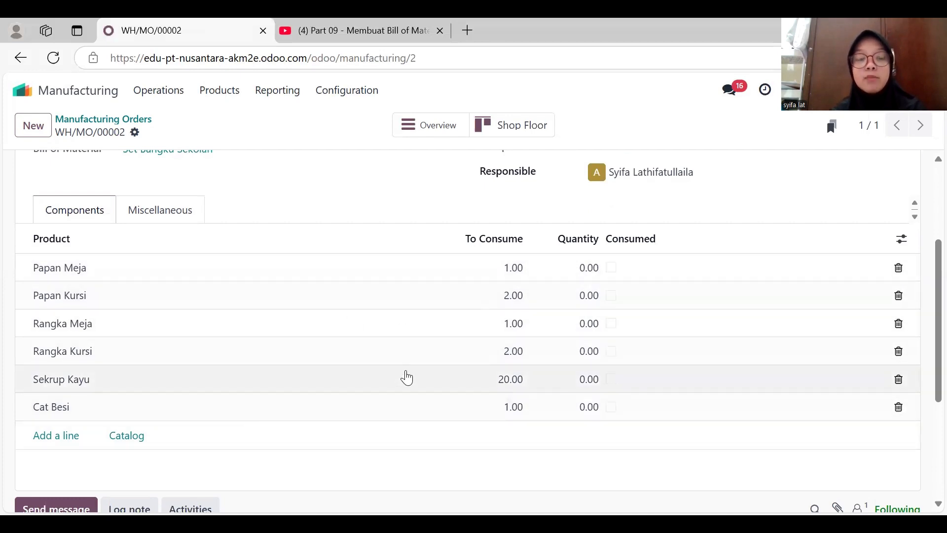
pyautogui.scroll(3, 403, 379)
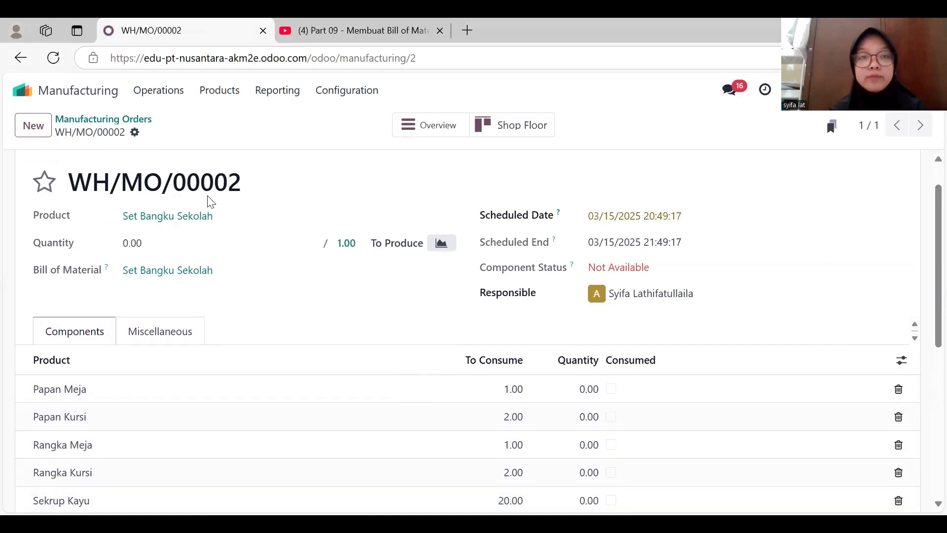
# Switch to the Purchase app and create a new purchase order with CV Sumber Rejeki as vendor.
pyautogui.click(76, 91)
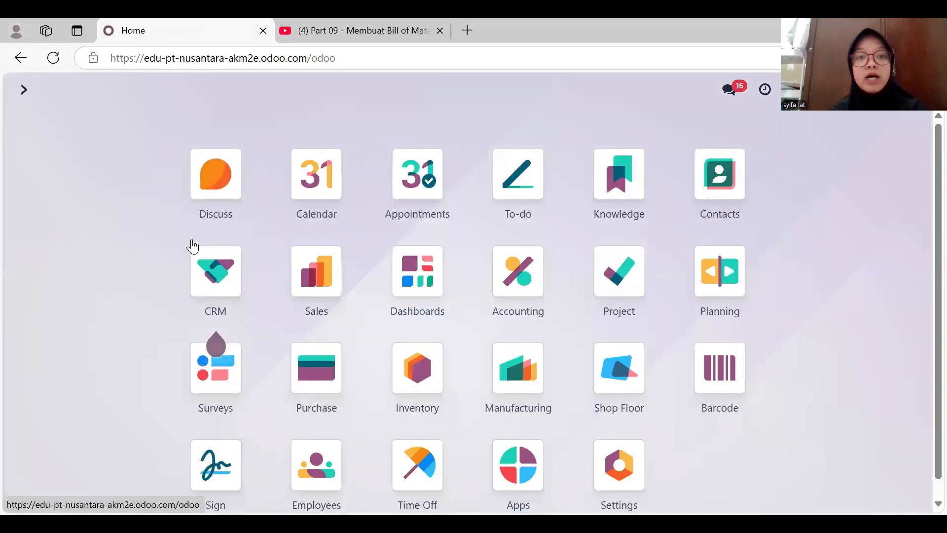
pyautogui.click(314, 375)
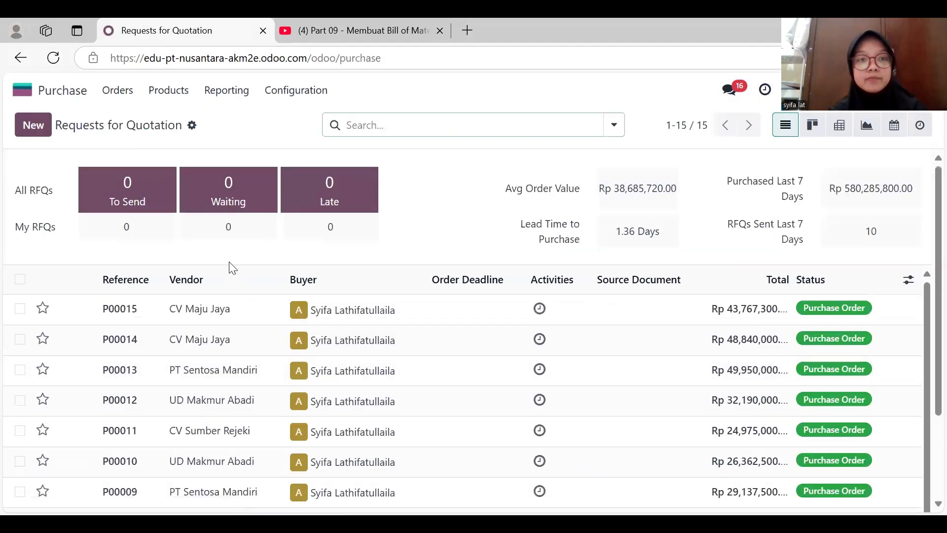
pyautogui.click(123, 94)
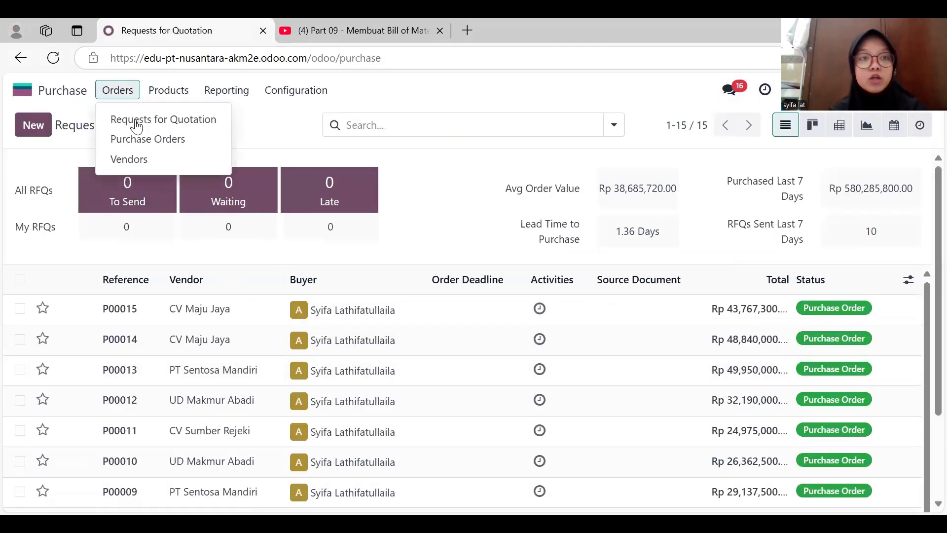
pyautogui.click(138, 137)
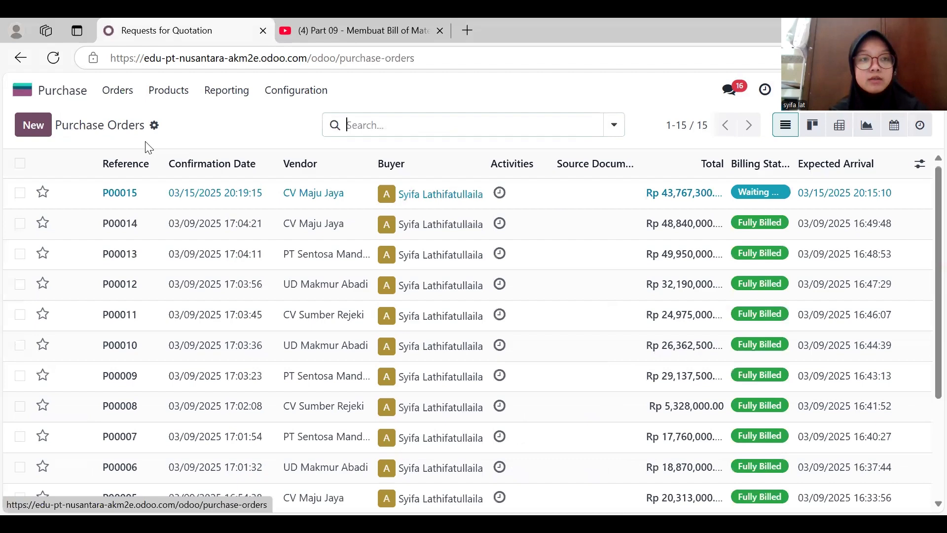
pyautogui.click(45, 127)
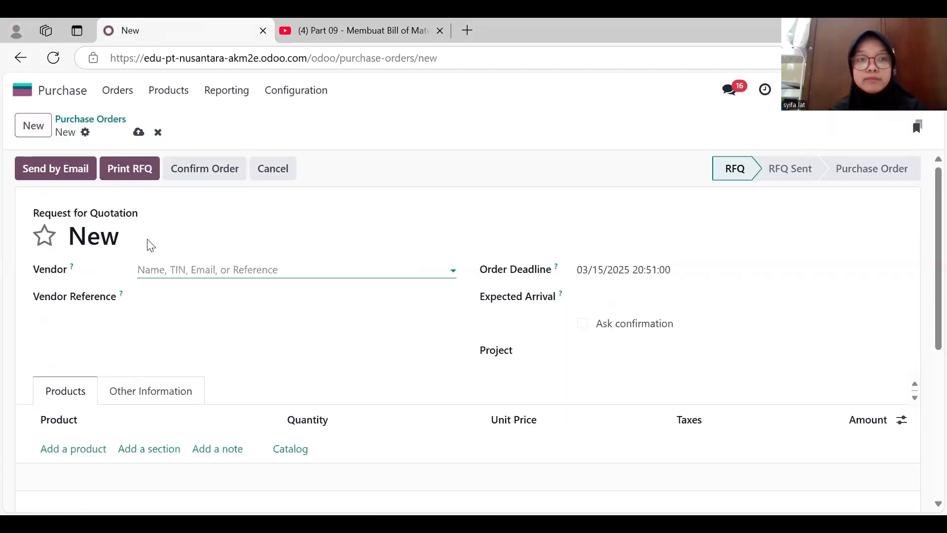
pyautogui.click(185, 270)
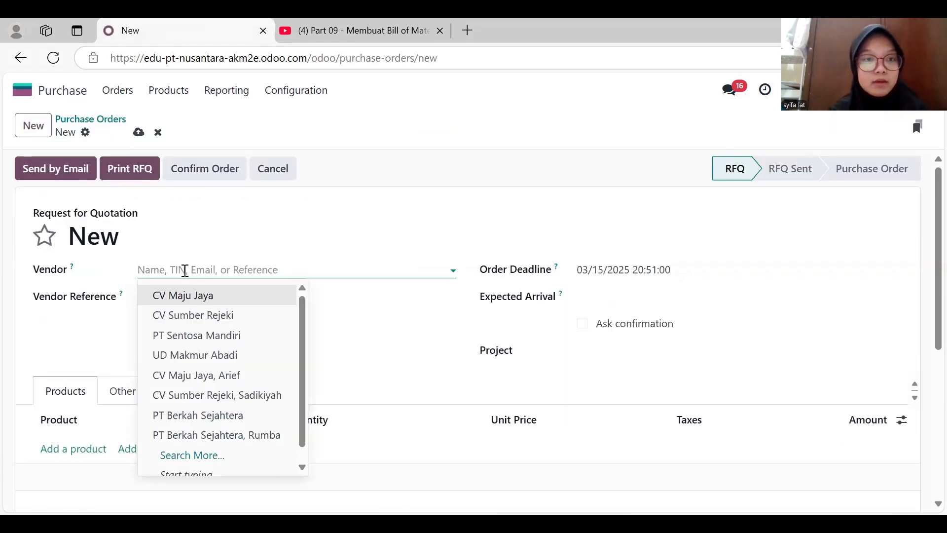
pyautogui.click(189, 314)
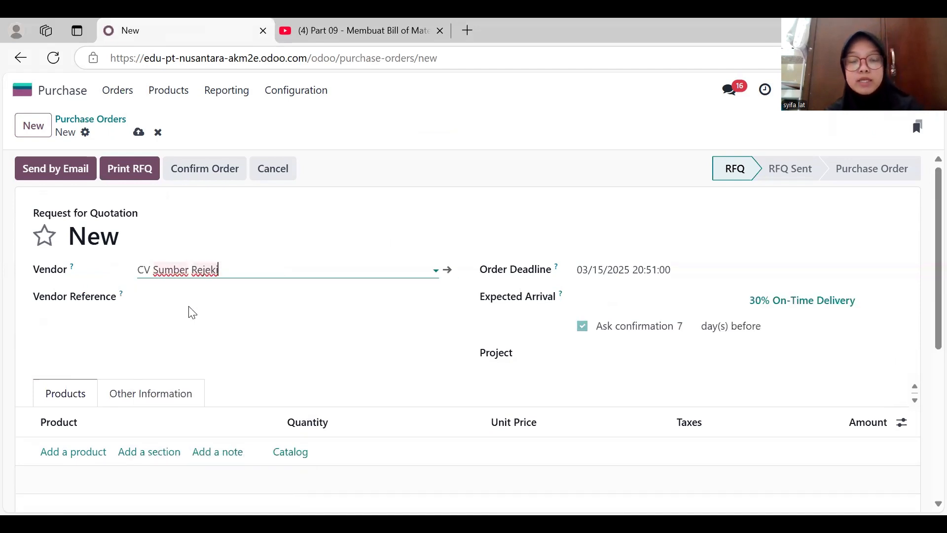
# Set the purchase order's expected arrival to 03/15/2025 at 20:00.
pyautogui.click(620, 297)
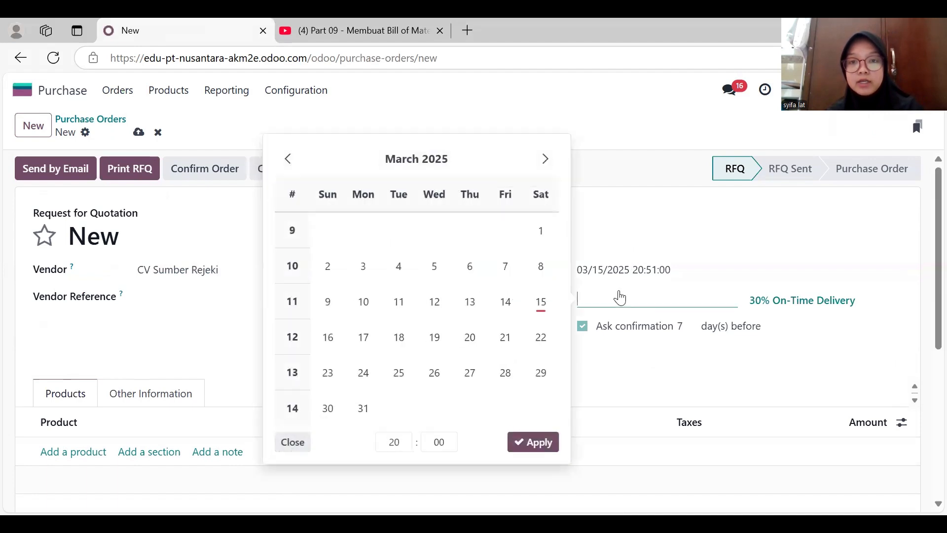
pyautogui.click(541, 302)
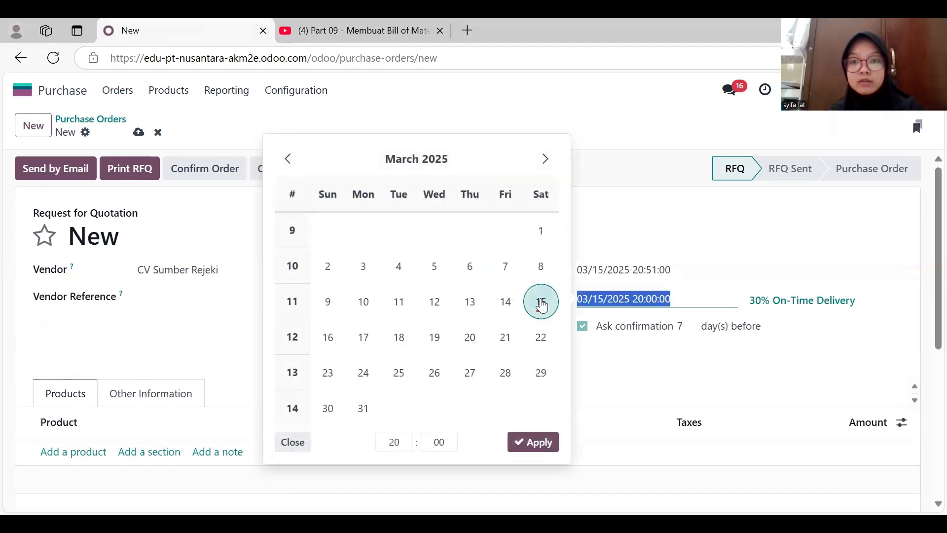
pyautogui.click(620, 380)
# Add Papan Meja to the purchase order with a quantity of 20 and open another product line.
pyautogui.scroll(-2, 387, 353)
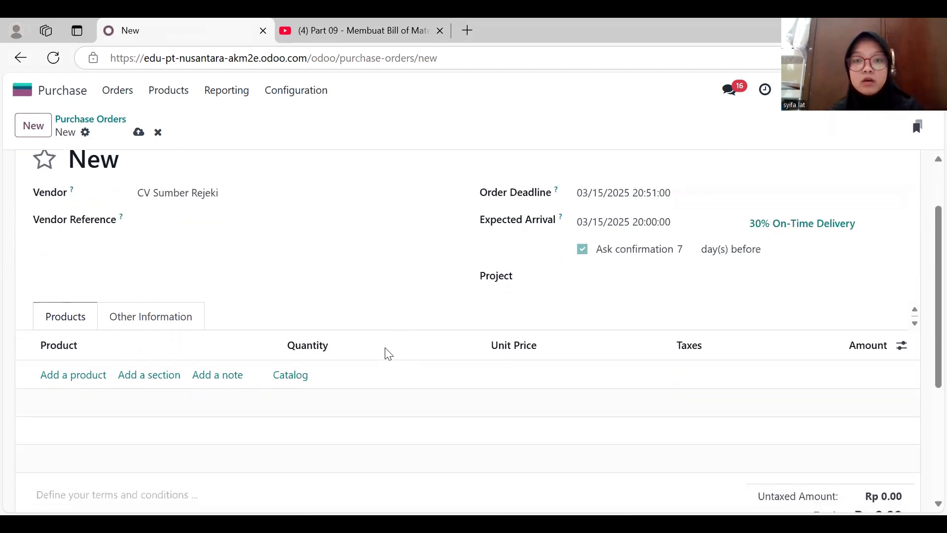
pyautogui.click(87, 374)
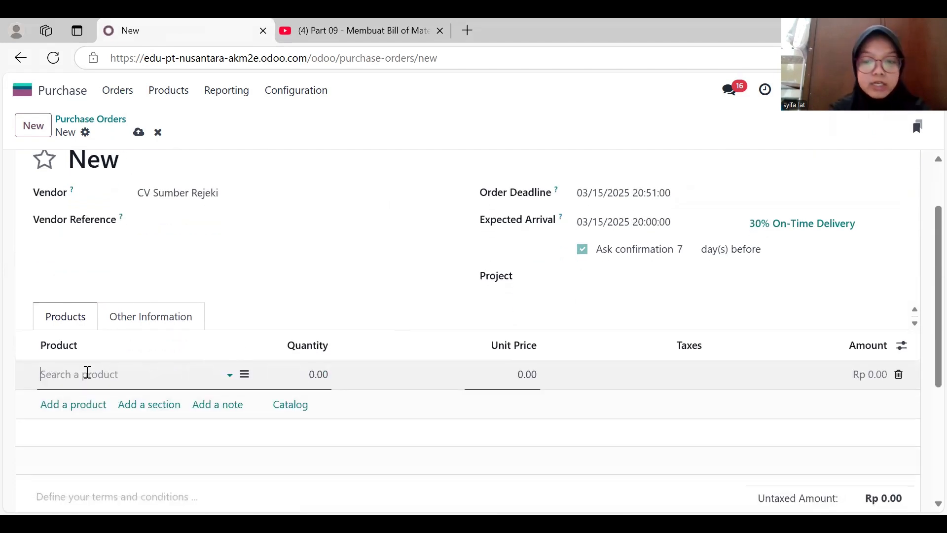
pyautogui.write('apan mej')
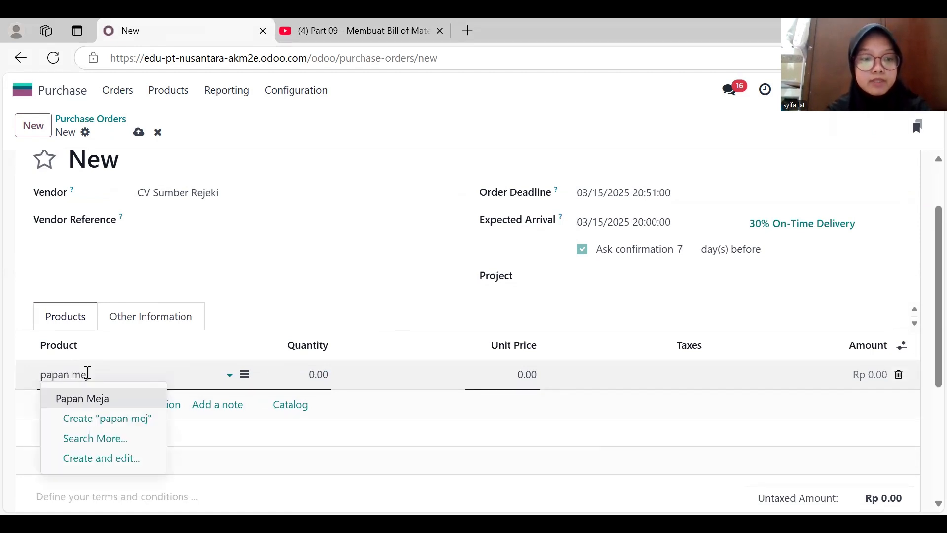
pyautogui.press('Return')
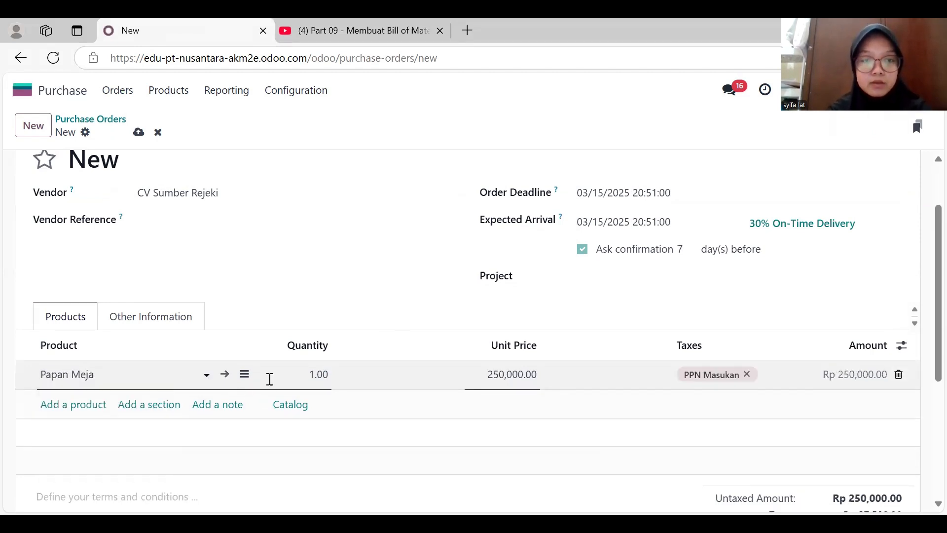
pyautogui.click(326, 373)
pyautogui.write('20')
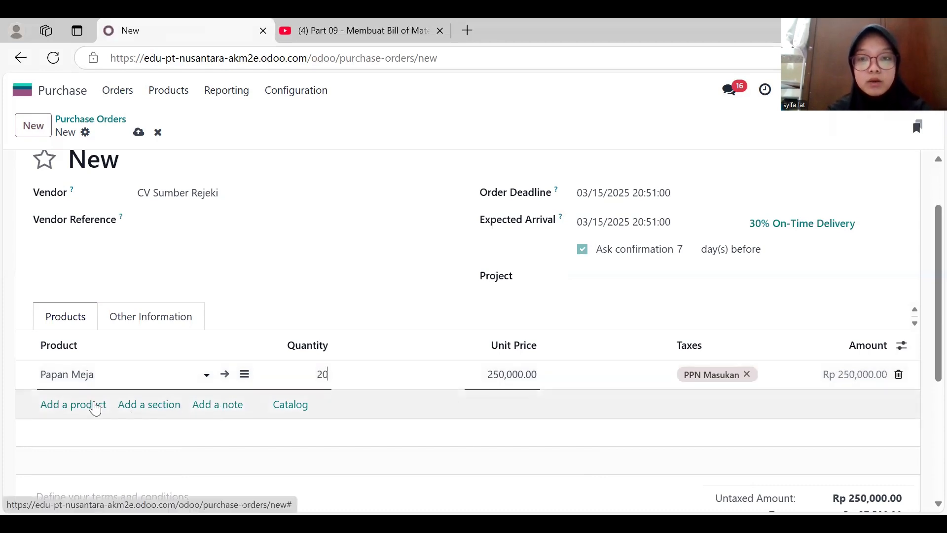
pyautogui.click(95, 405)
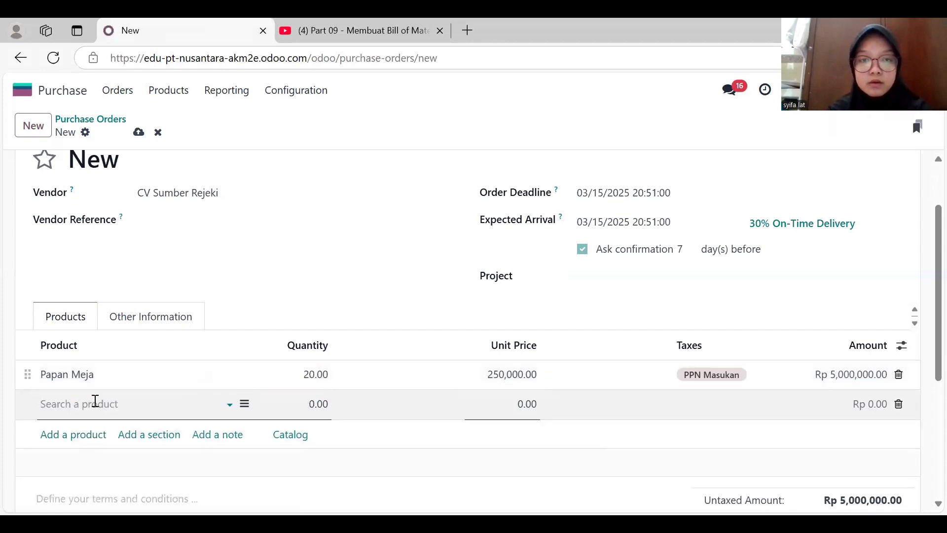
# Set the open product line to Papan Kursi with a quantity of 20.
pyautogui.write('papan ku')
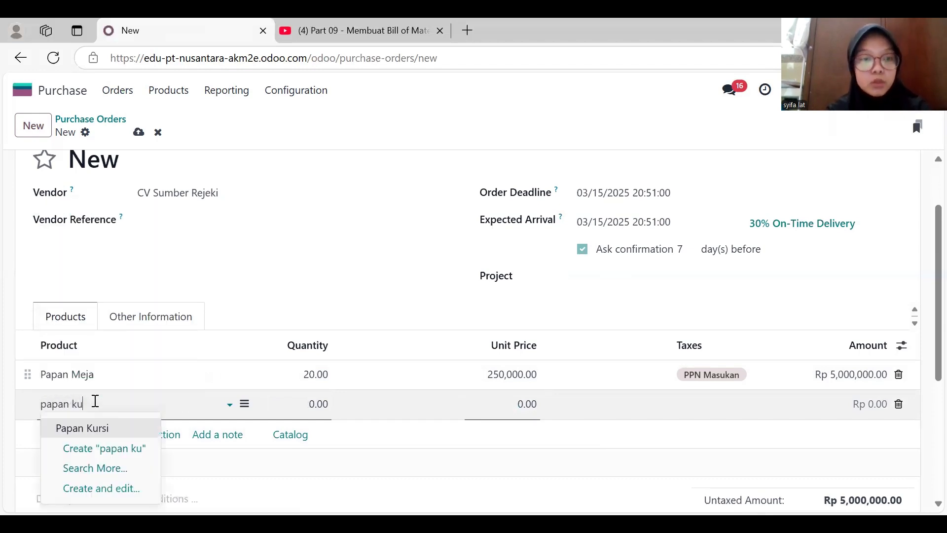
pyautogui.press('Tab')
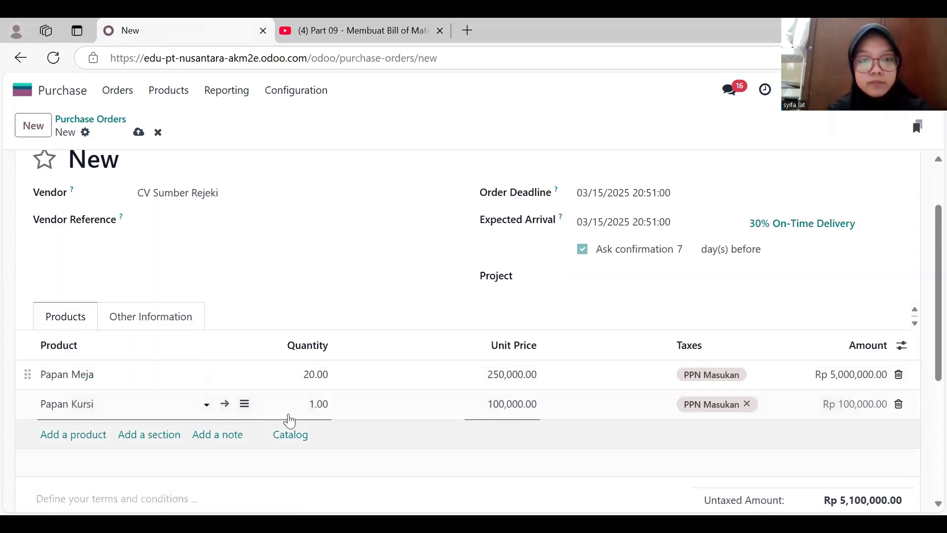
pyautogui.click(317, 402)
pyautogui.write('20')
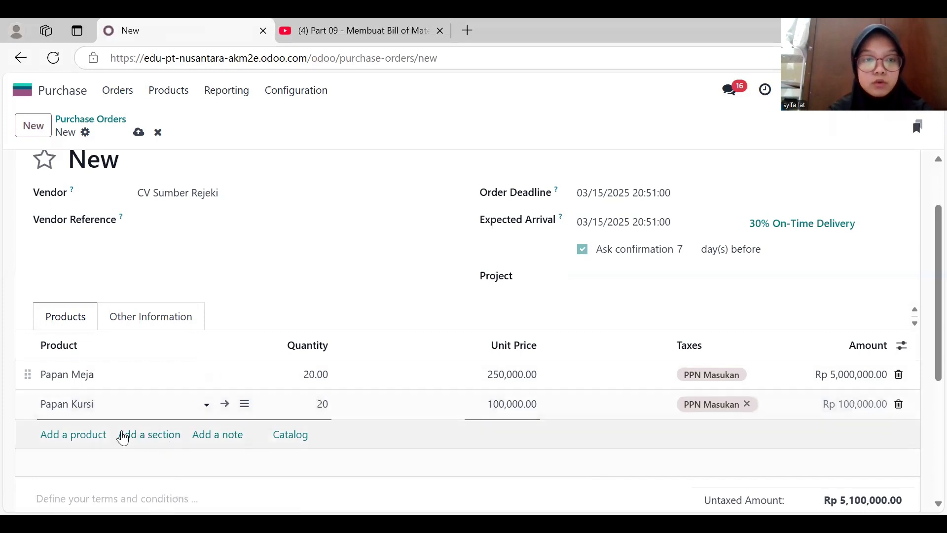
# Add Rangka Kursi to the purchase order with a quantity of 20.
pyautogui.click(77, 435)
pyautogui.write('rangka')
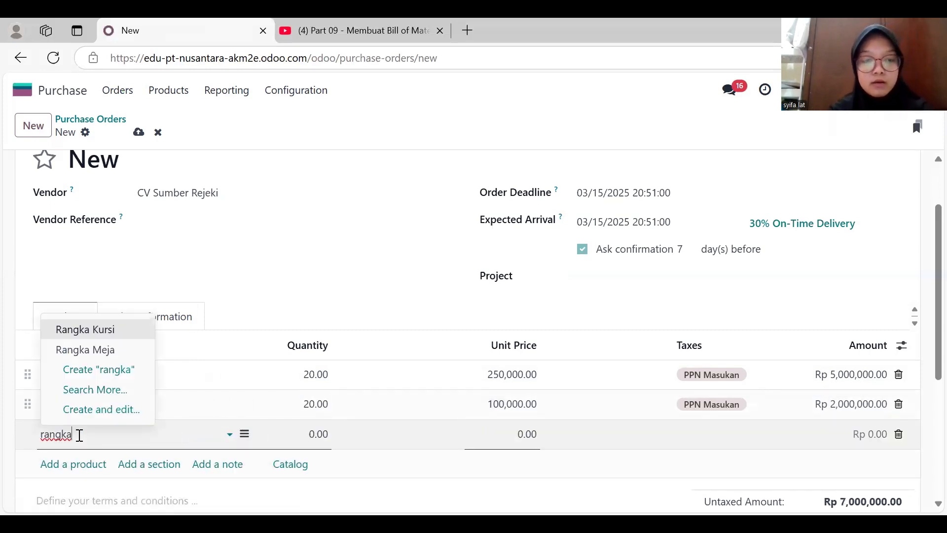
pyautogui.press('Return')
pyautogui.click(327, 435)
pyautogui.write('20')
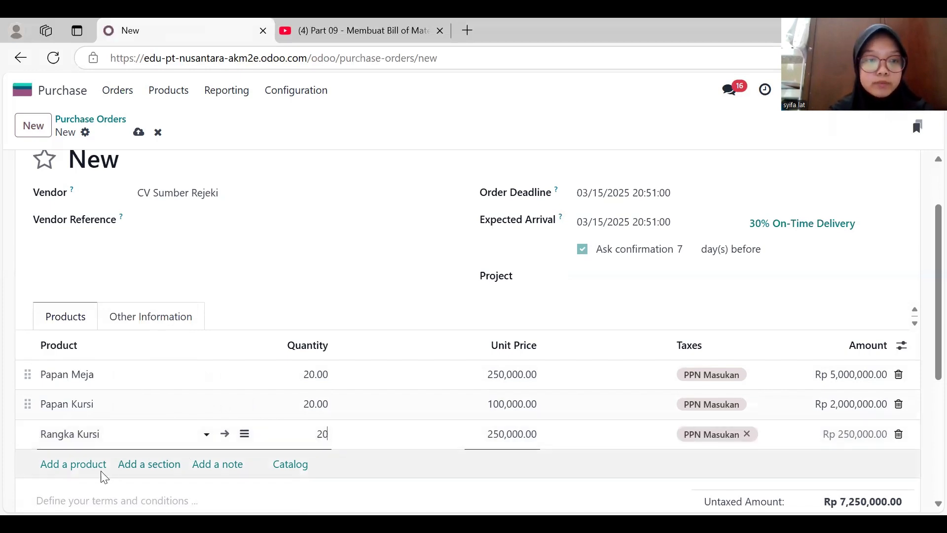
# Add Rangka Meja to the purchase order with a quantity of 20.
pyautogui.click(91, 464)
pyautogui.write('rangka me')
pyautogui.press('Return')
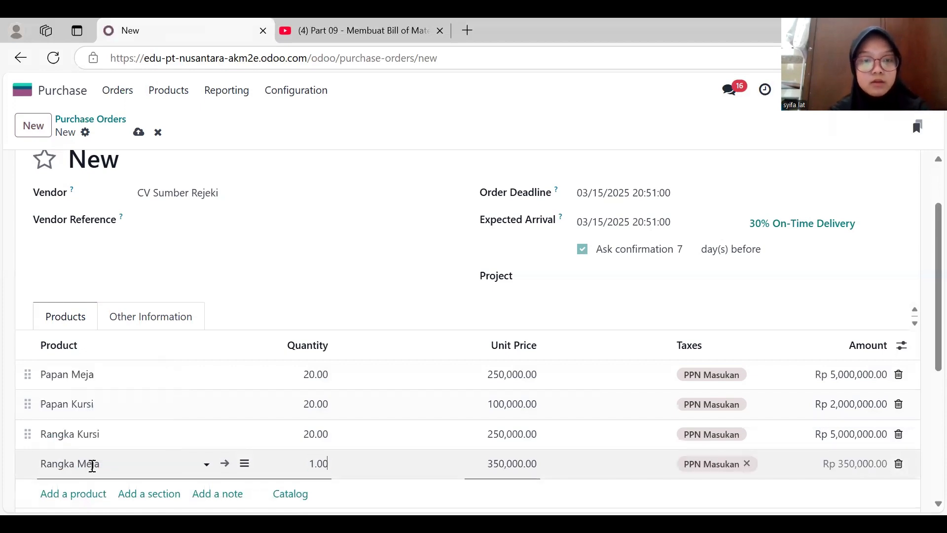
pyautogui.click(323, 462)
pyautogui.write('20')
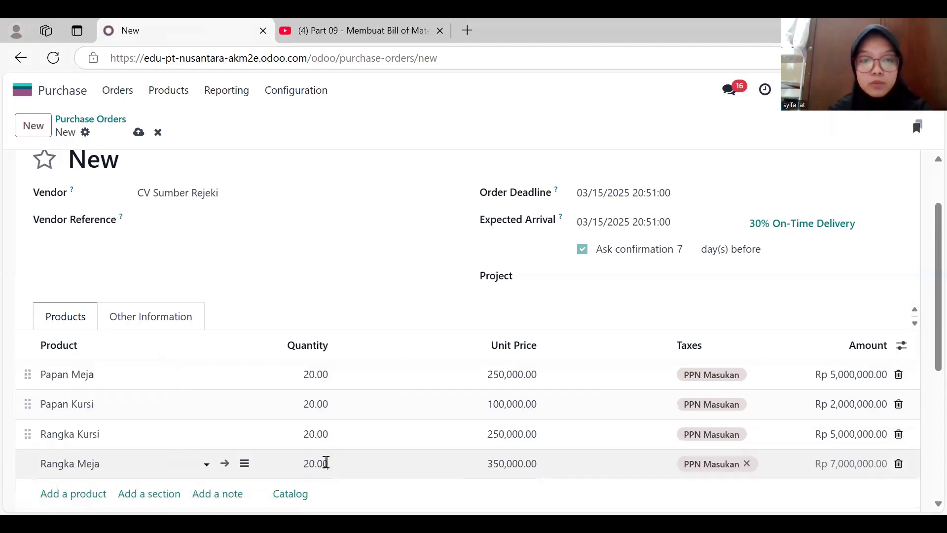
# Add Sekrup Kayu to the purchase order with a quantity of 20.
pyautogui.press('Return')
pyautogui.scroll(-2, 177, 442)
pyautogui.write('se')
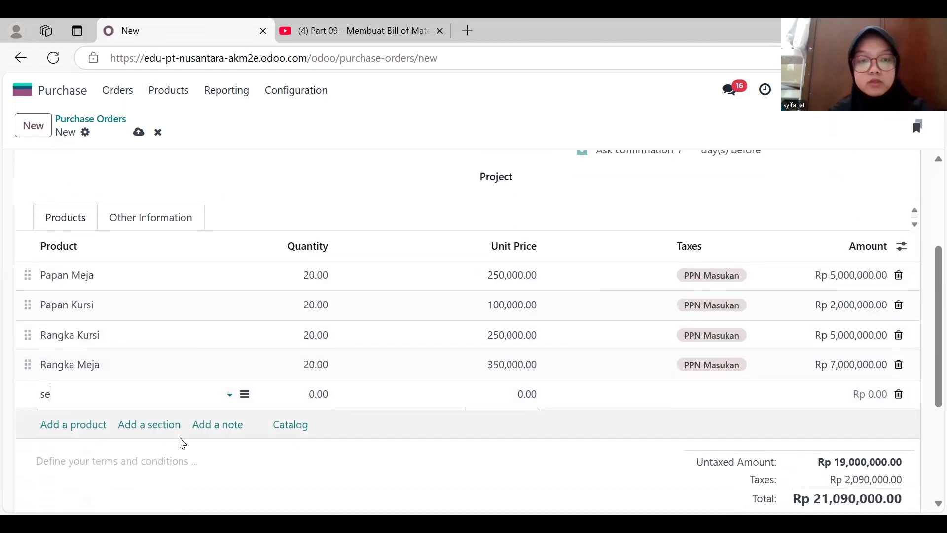
pyautogui.write('k')
pyautogui.click(135, 418)
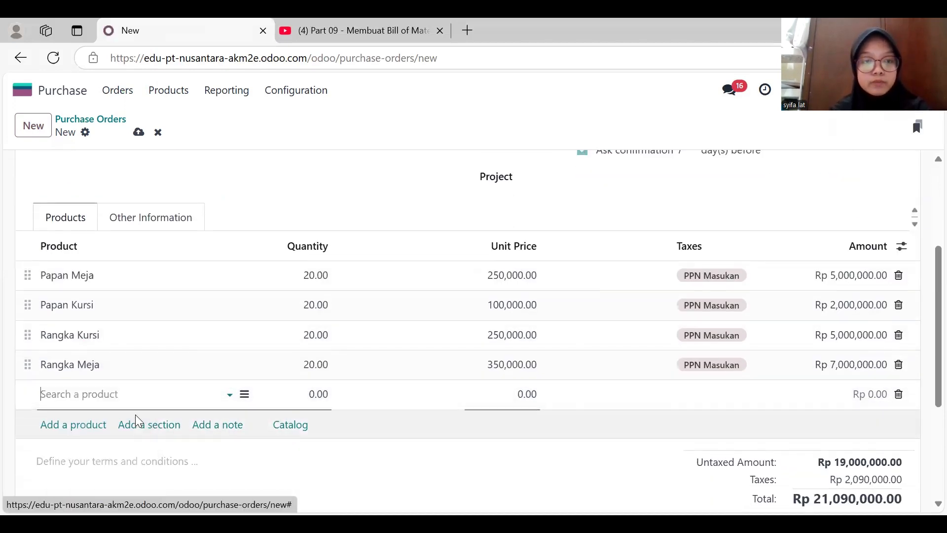
pyautogui.click(322, 392)
pyautogui.write('20')
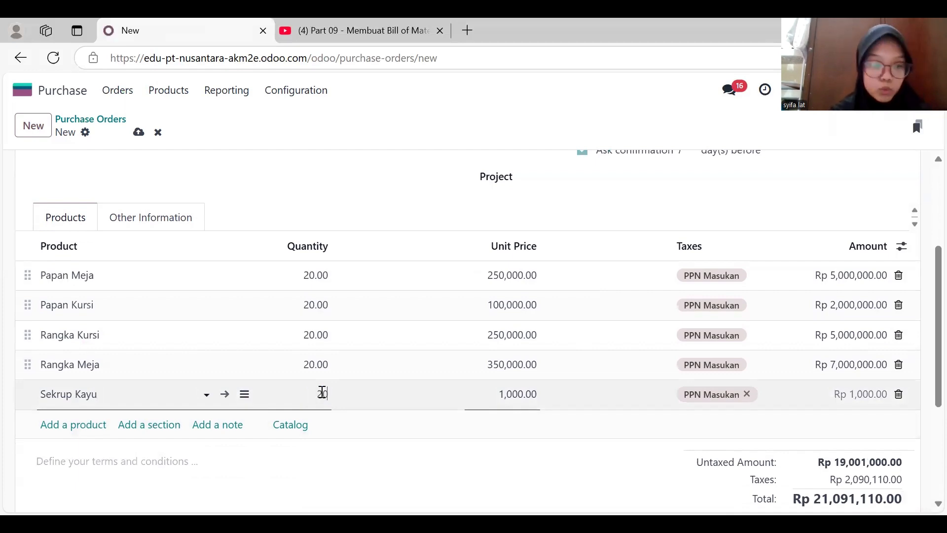
# Add Cat Besi as the last product line, enter its quantity and save the purchase order.
pyautogui.click(81, 424)
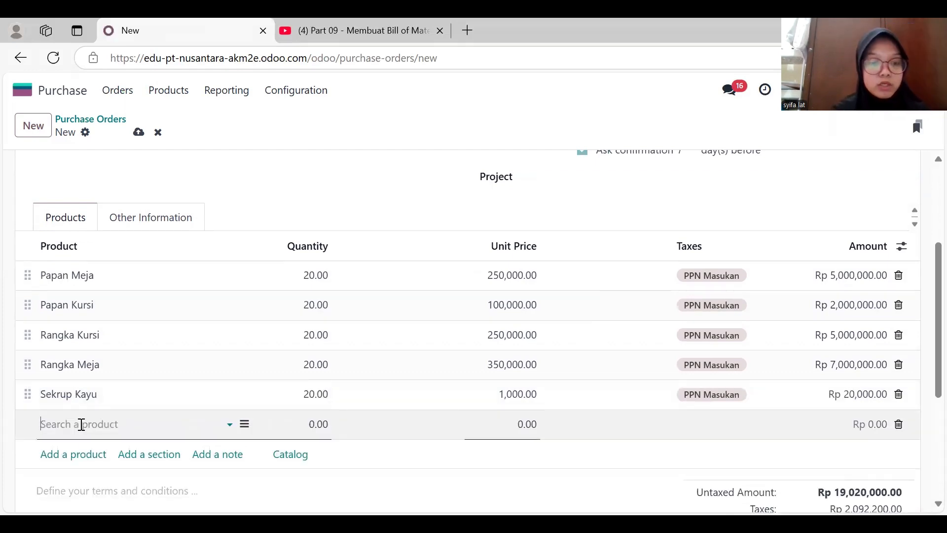
pyautogui.write('cat')
pyautogui.press('Return')
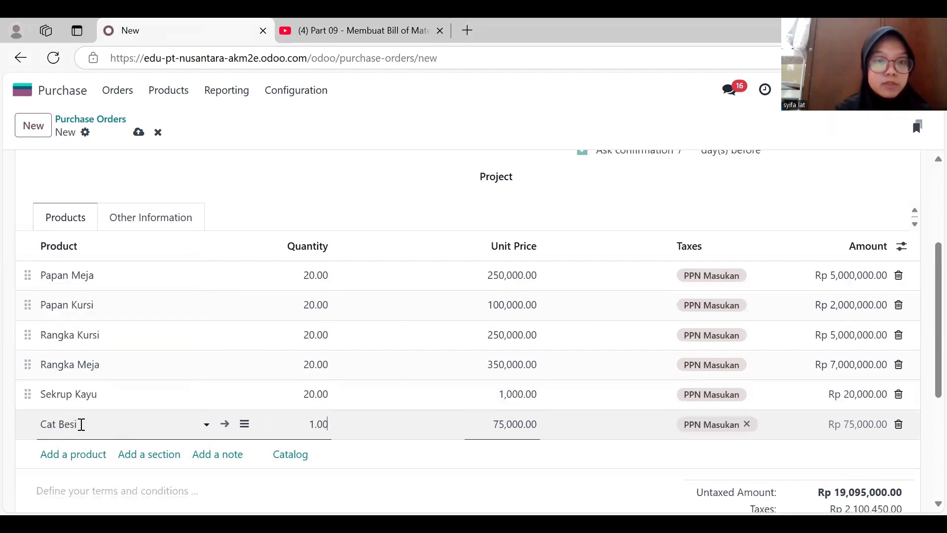
pyautogui.click(322, 424)
pyautogui.write('2')
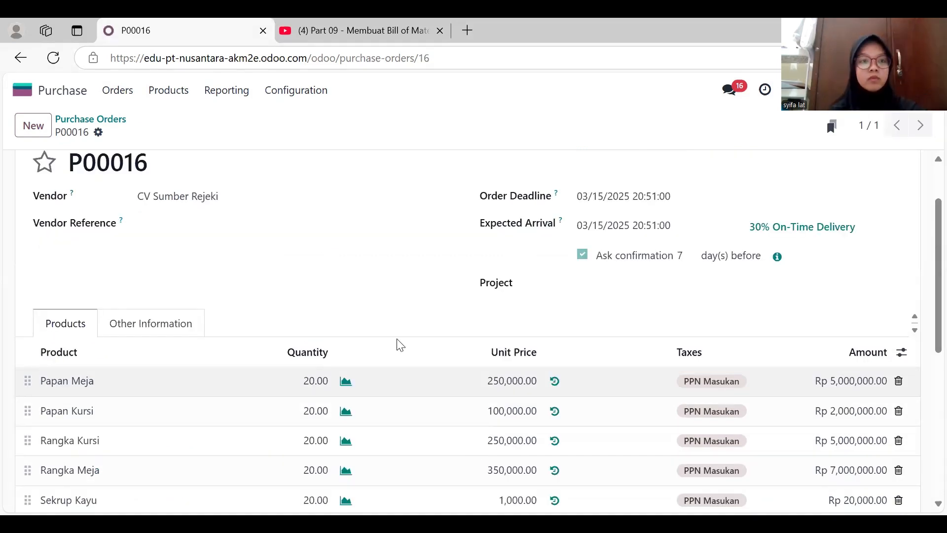
# Confirm the purchase order and validate the receipt of its products.
pyautogui.scroll(2, 398, 345)
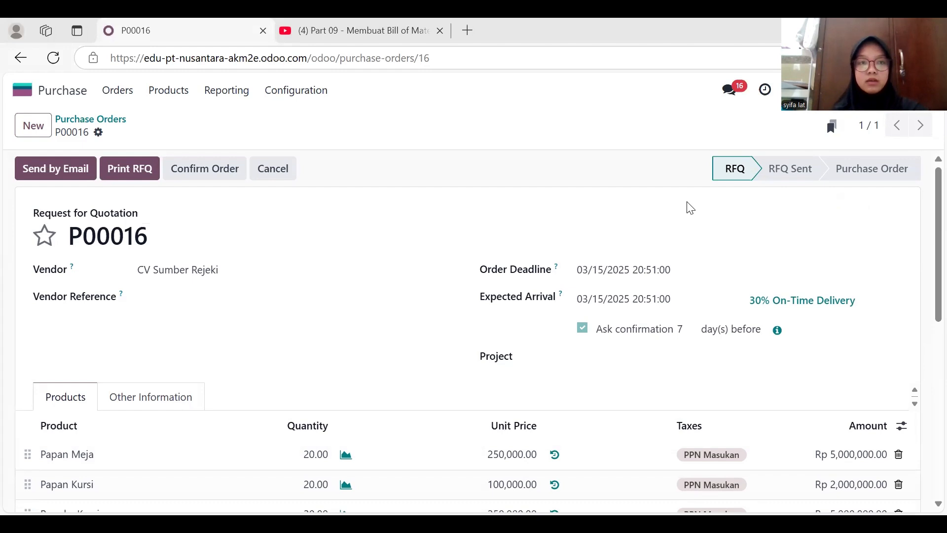
pyautogui.click(227, 177)
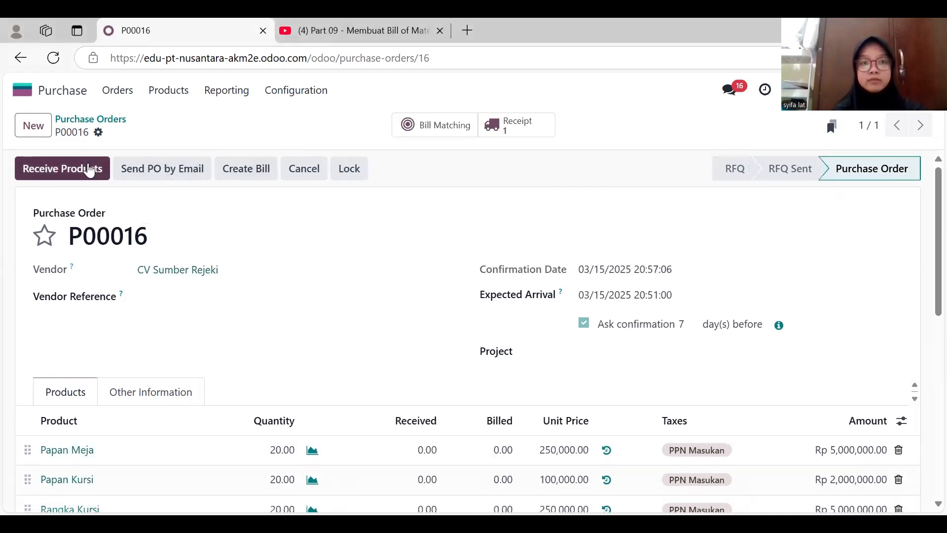
pyautogui.click(89, 170)
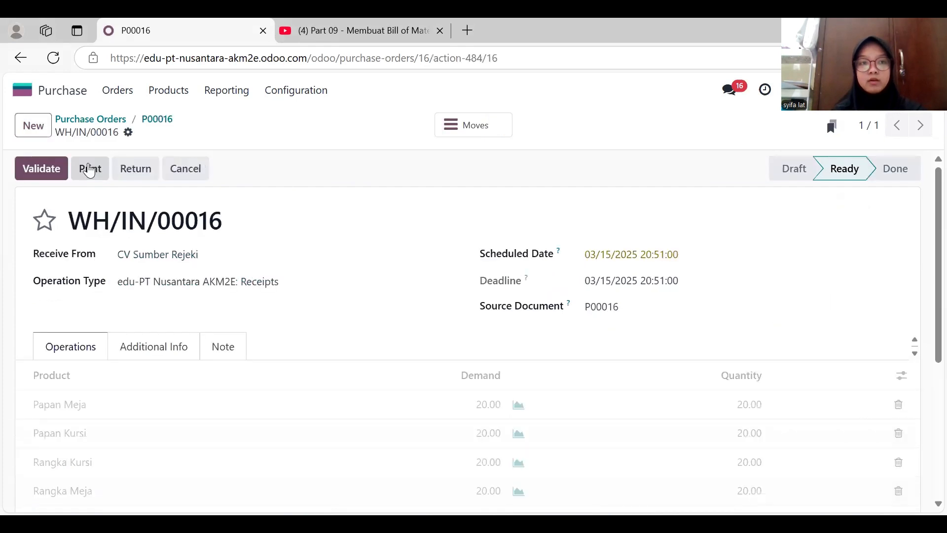
pyautogui.click(38, 170)
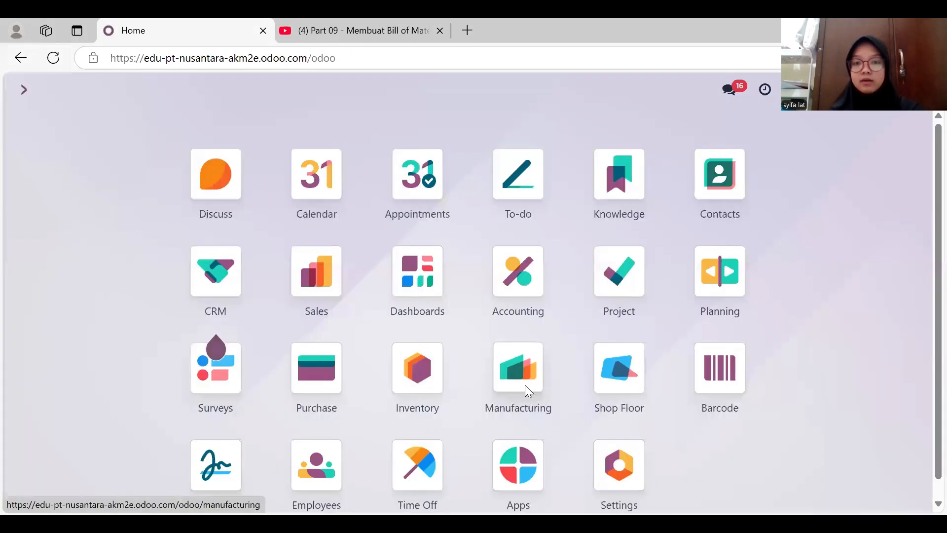
# Switch to the Manufacturing app and open the Set Bangku Sekolah manufacturing order.
pyautogui.click(525, 388)
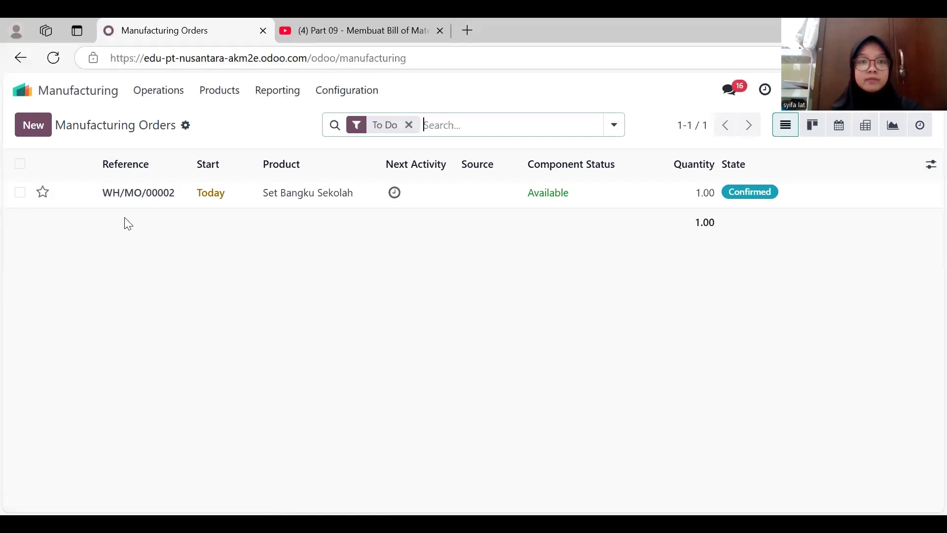
pyautogui.click(81, 195)
pyautogui.scroll(-2, 226, 287)
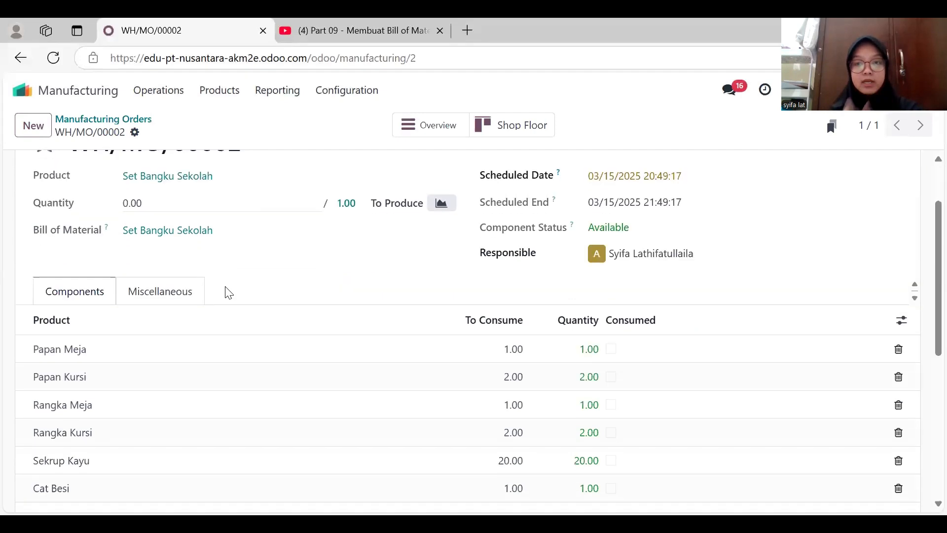
# Mark all six components of the manufacturing order as consumed, from Papan Meja through Cat Besi.
pyautogui.scroll(-2, 466, 313)
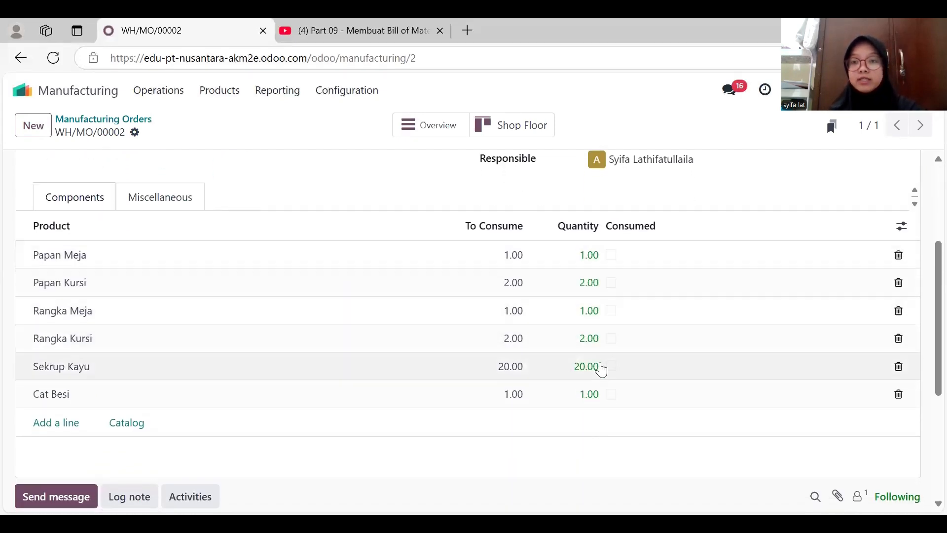
pyautogui.click(611, 255)
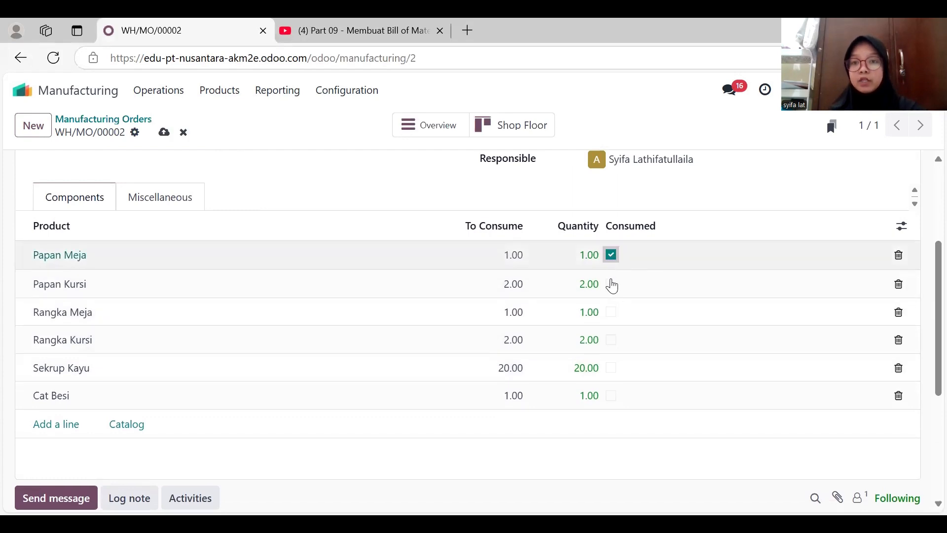
pyautogui.click(611, 283)
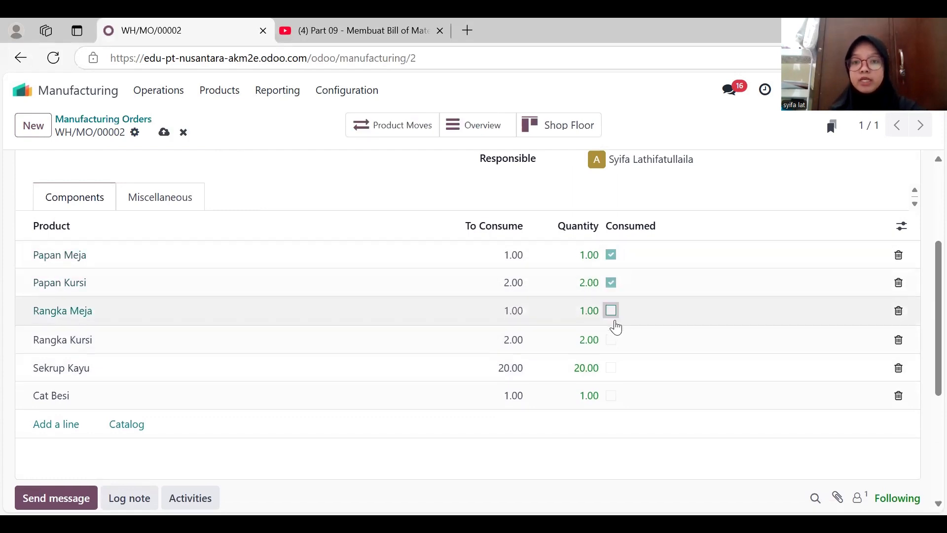
pyautogui.click(612, 311)
pyautogui.click(611, 339)
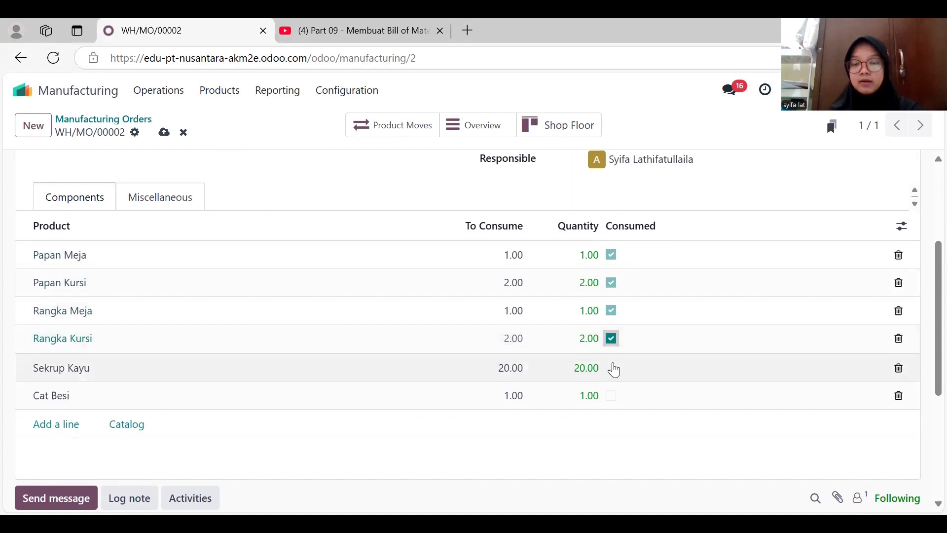
pyautogui.click(611, 368)
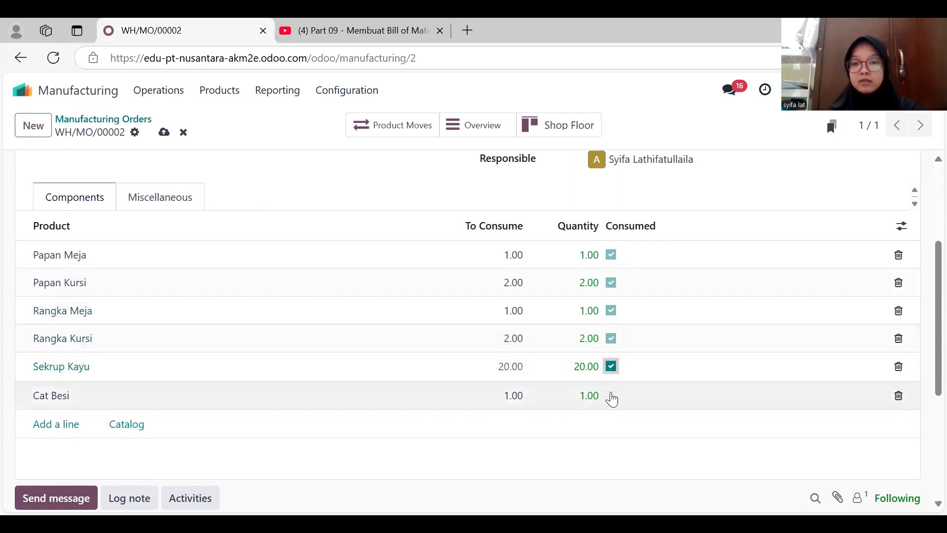
pyautogui.click(611, 397)
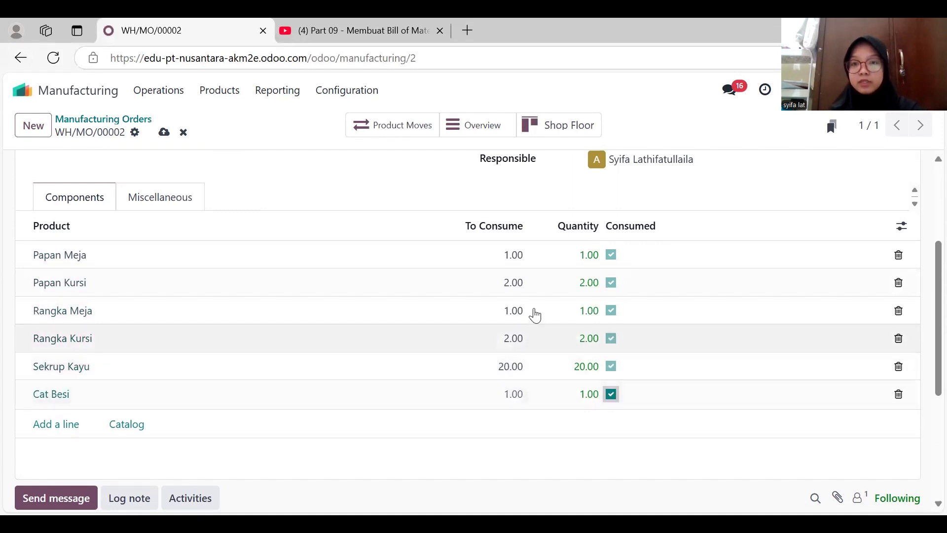
# Set the produced quantity of Set Bangku Sekolah to 1 and complete the manufacturing order with Produce All.
pyautogui.scroll(4, 534, 313)
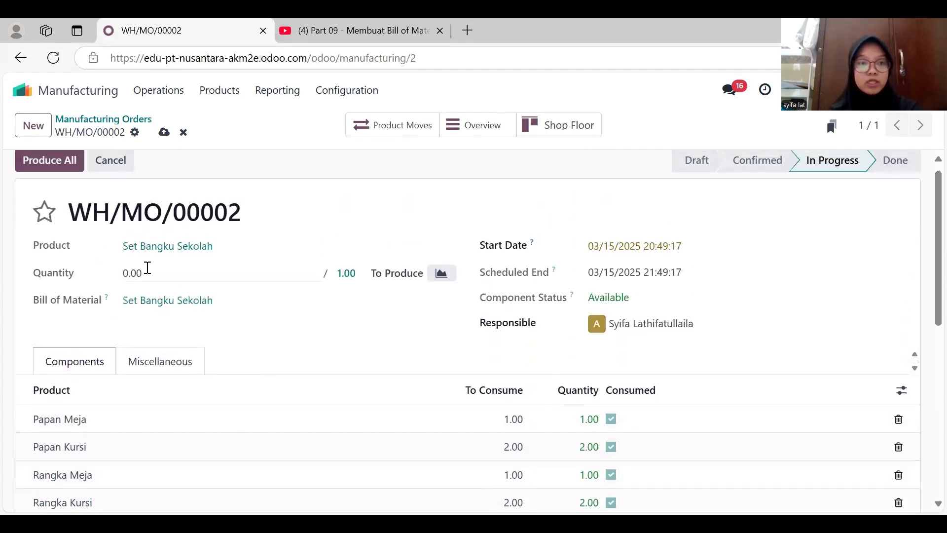
pyautogui.click(148, 267)
pyautogui.write('1')
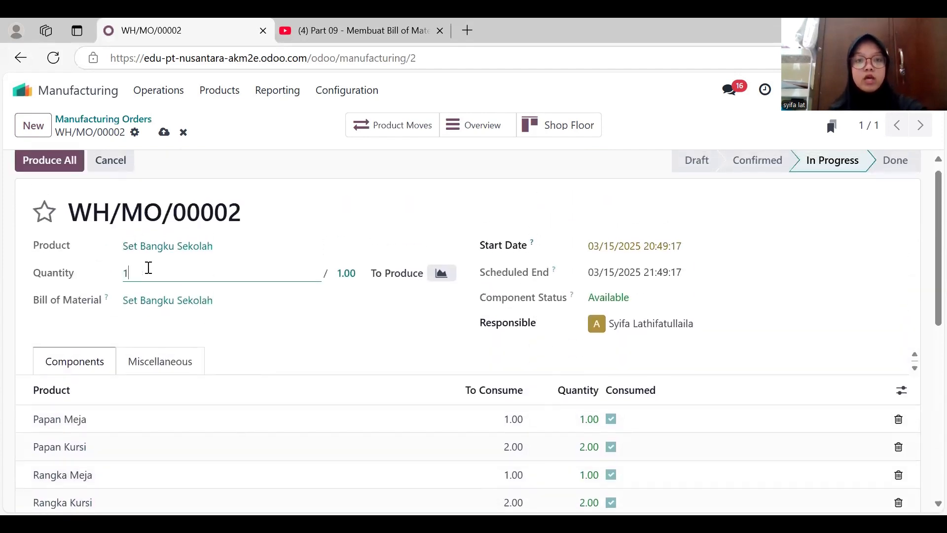
pyautogui.click(255, 343)
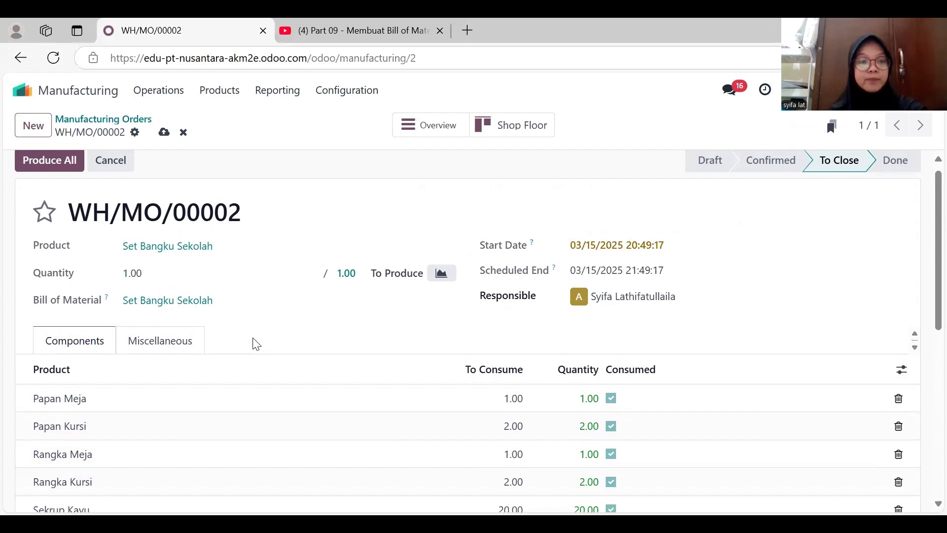
pyautogui.click(45, 169)
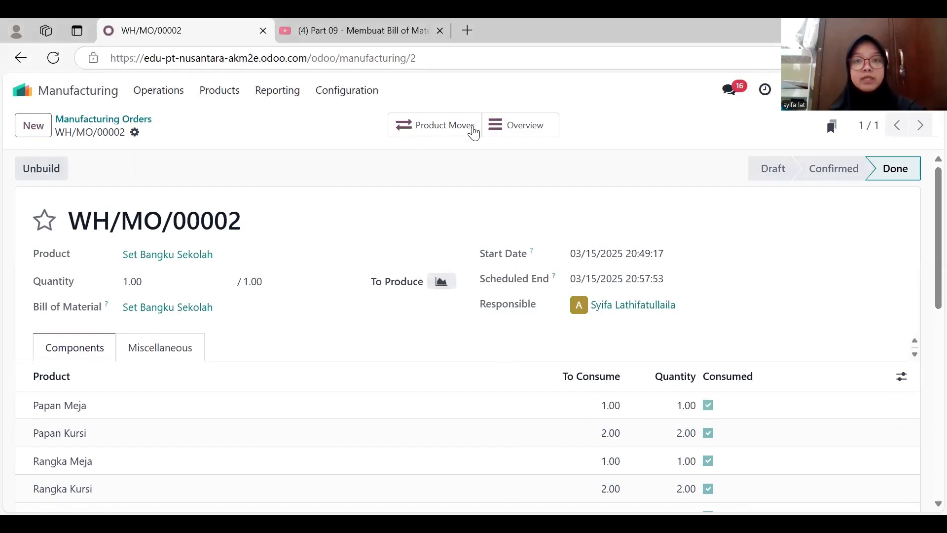
# Review the manufacturing order's overview of component quantities, unit costs and real costs, and return to the order.
pyautogui.click(494, 130)
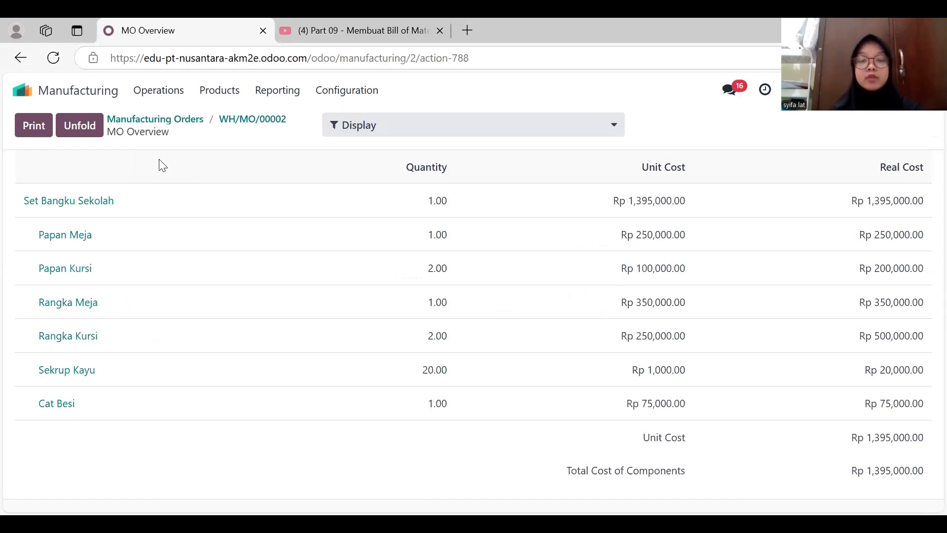
pyautogui.click(21, 57)
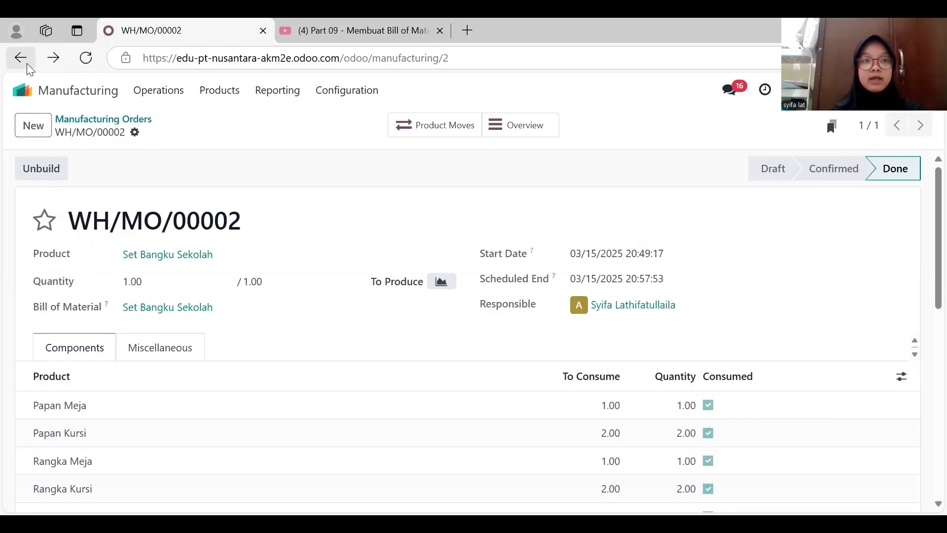
# Switch to the Inventory app and open the product list to review on-hand quantities.
pyautogui.click(38, 90)
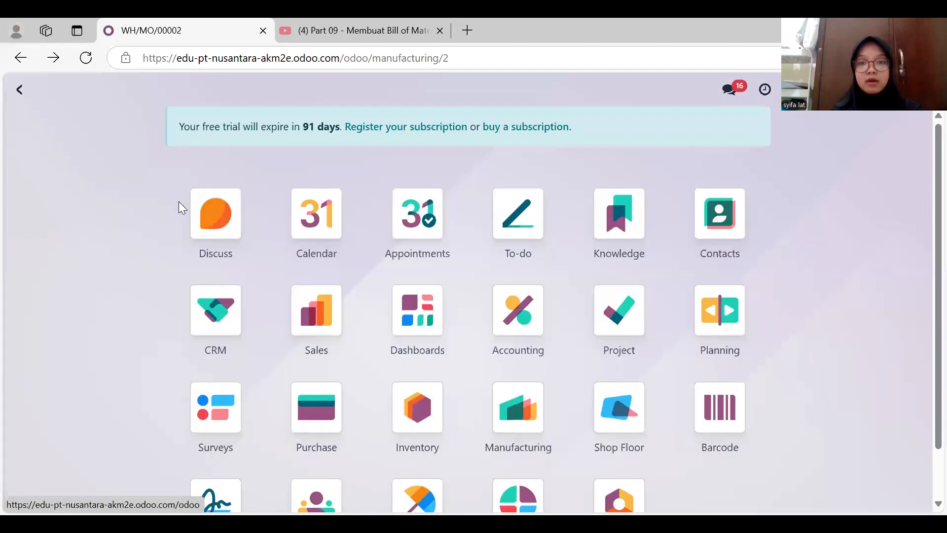
pyautogui.click(411, 363)
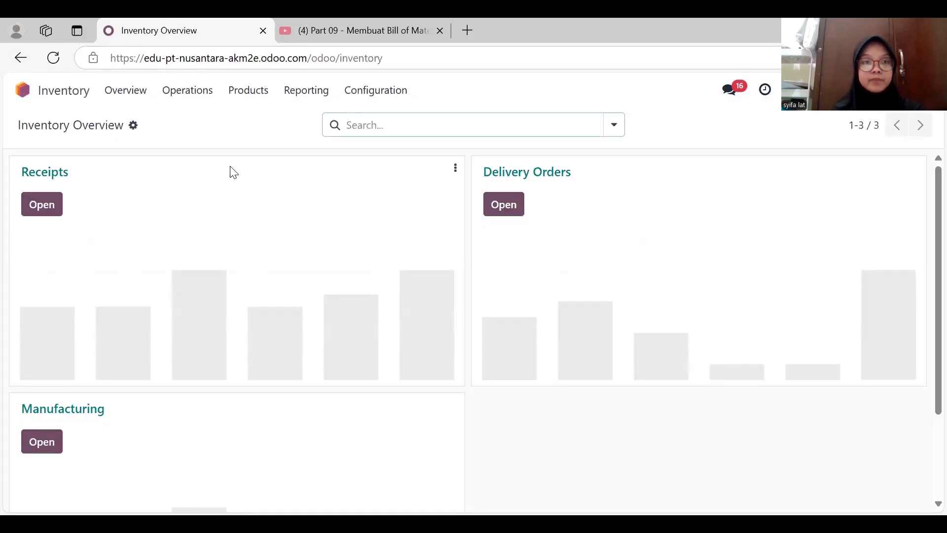
pyautogui.click(246, 97)
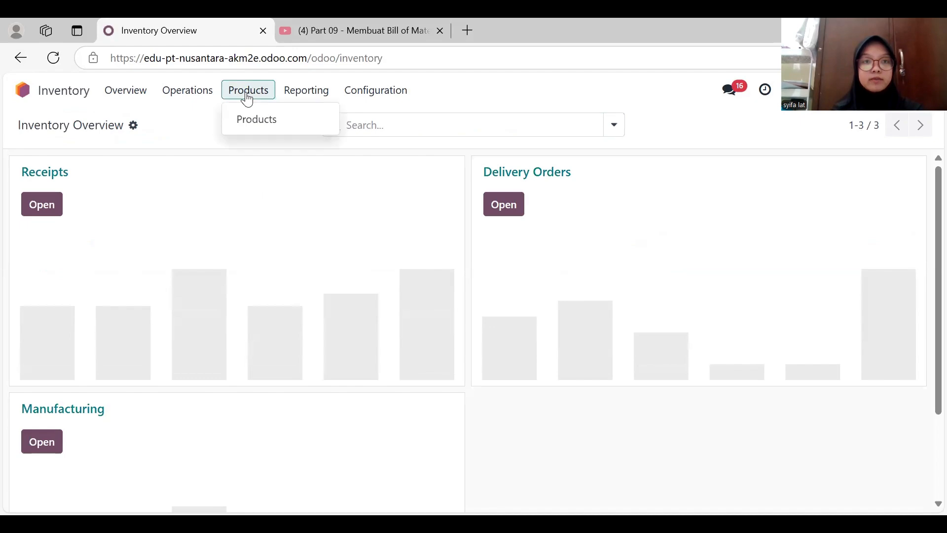
pyautogui.click(255, 118)
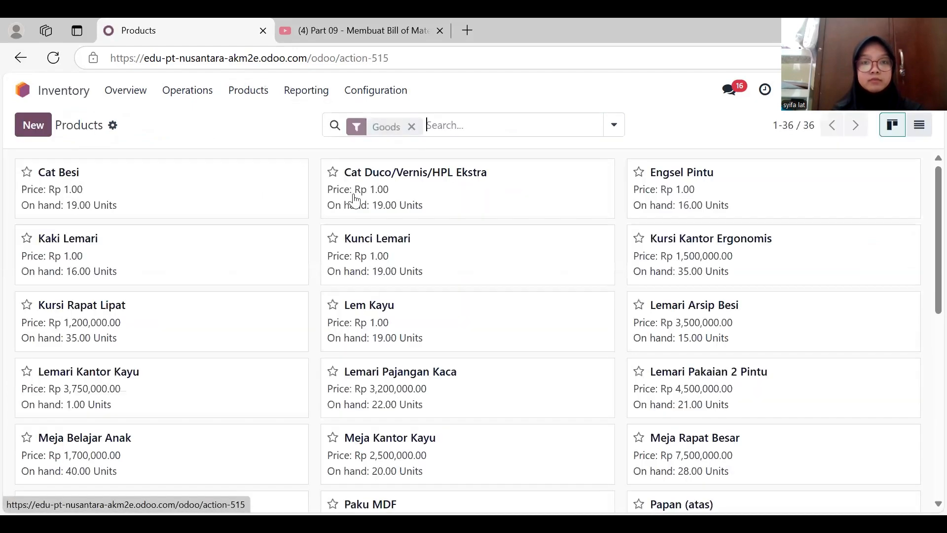
# Open the Set Bangku Sekolah product, review the component costs in its Cost Analysis report, and return to the product list.
pyautogui.scroll(-6, 482, 325)
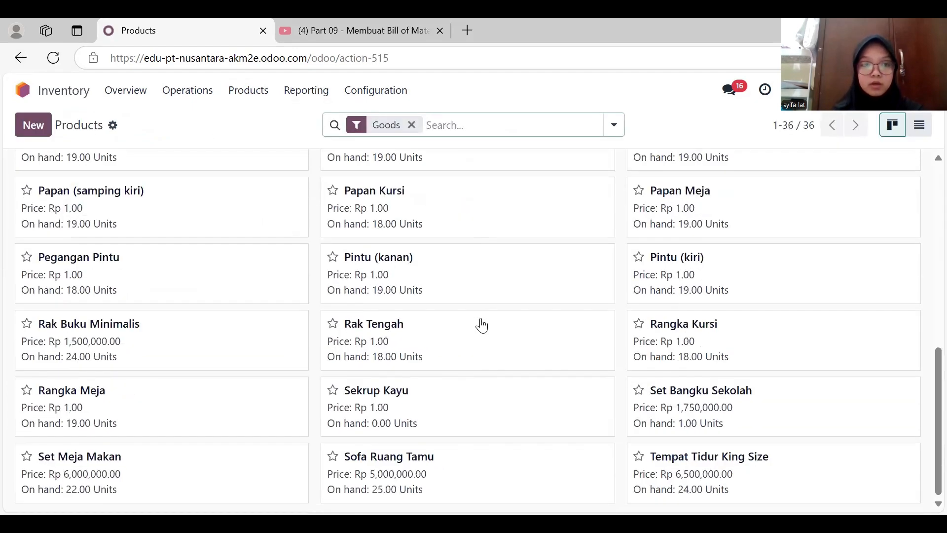
pyautogui.click(691, 420)
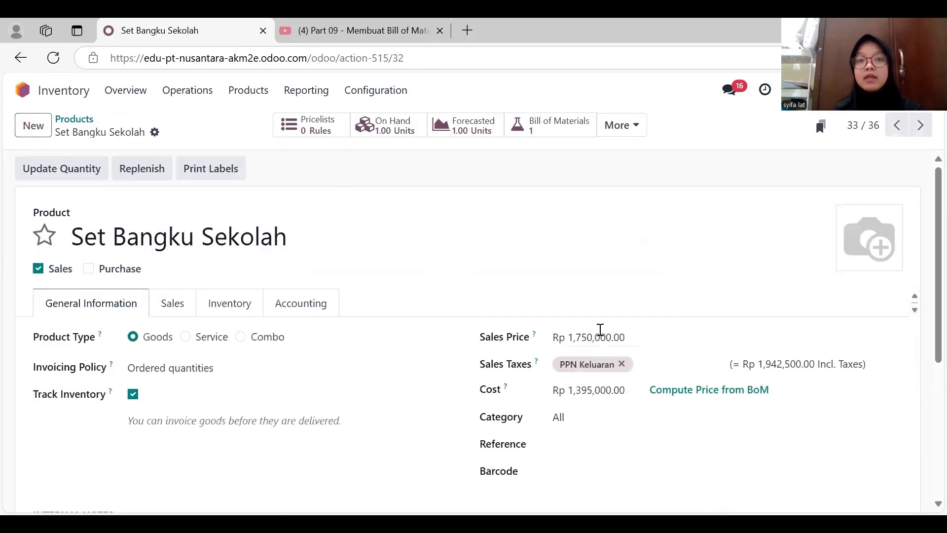
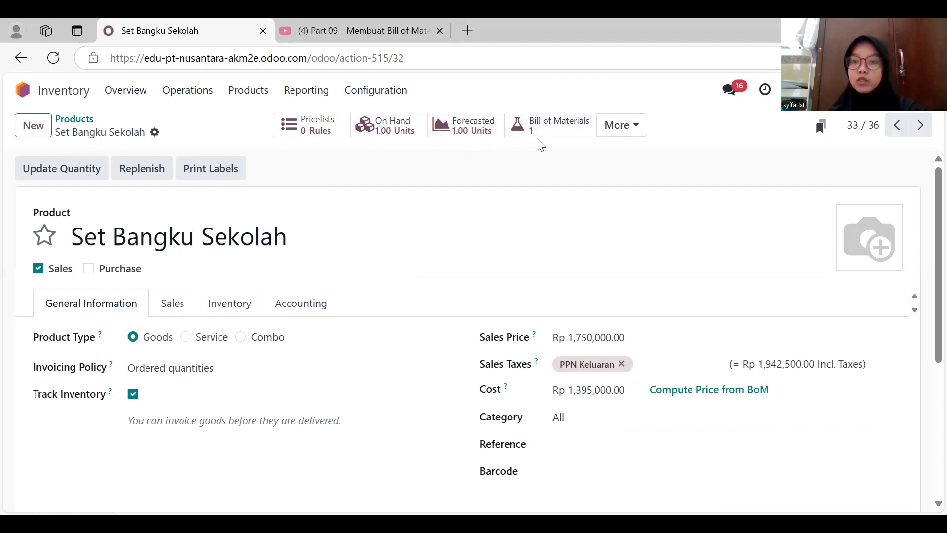
pyautogui.click(639, 135)
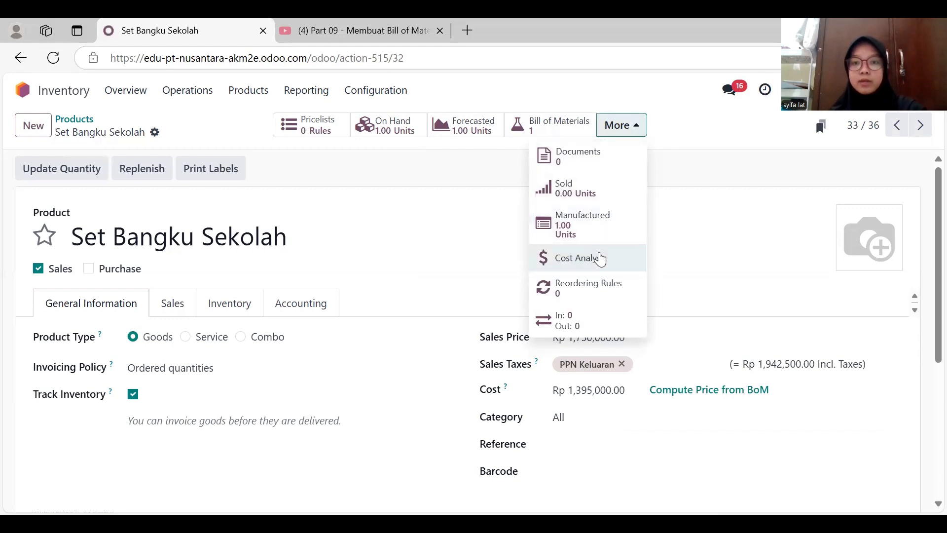
pyautogui.click(600, 259)
pyautogui.scroll(-1, 602, 258)
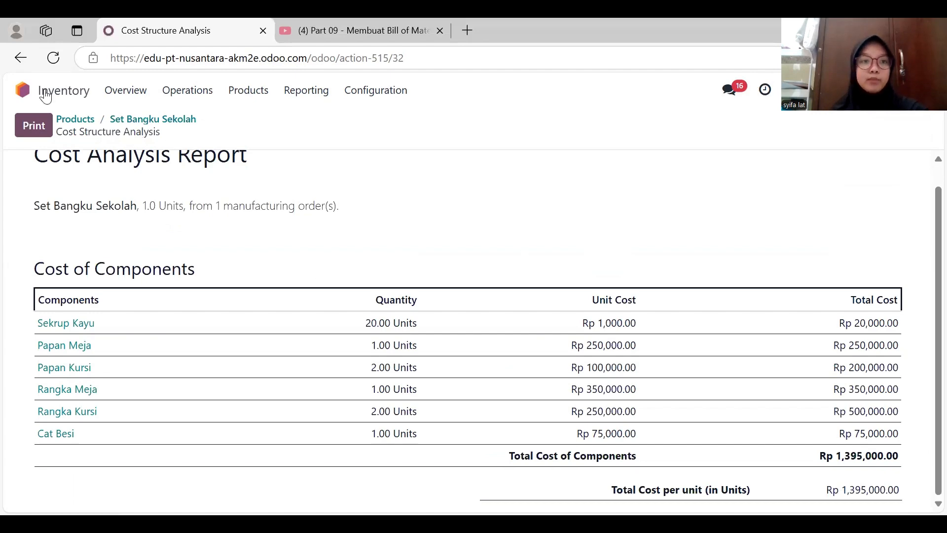
pyautogui.click(20, 58)
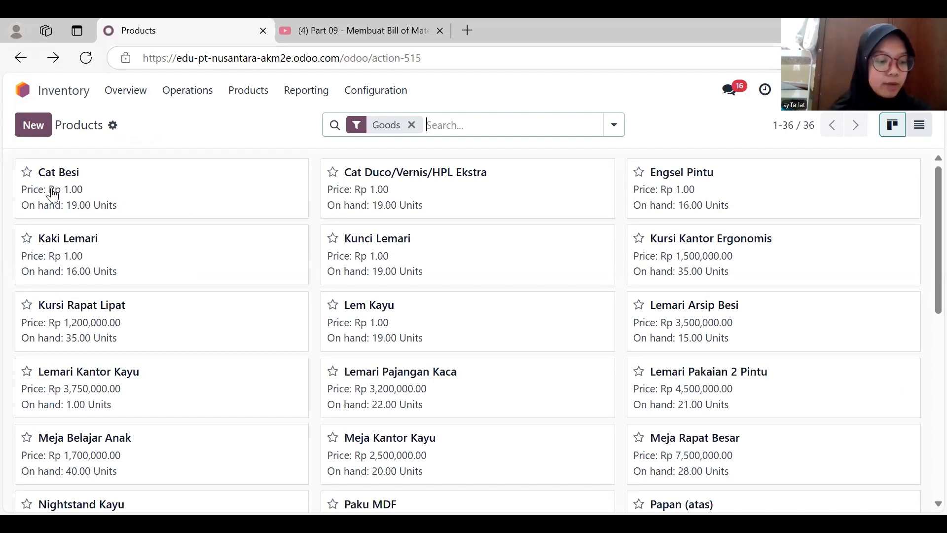
# Start a new product named Papan Tulis that can be sold but not purchased, with a sales price of Rp 750,000.
pyautogui.click(32, 125)
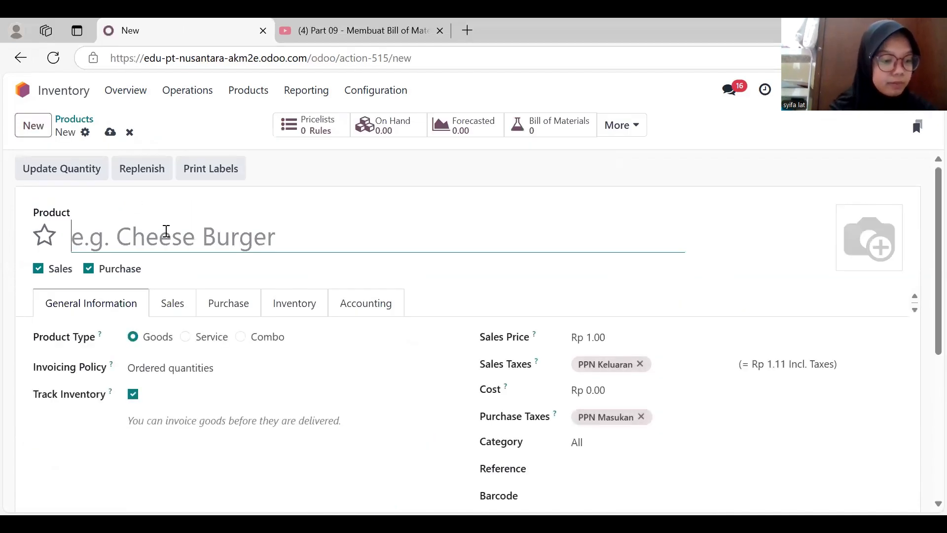
pyautogui.write('P')
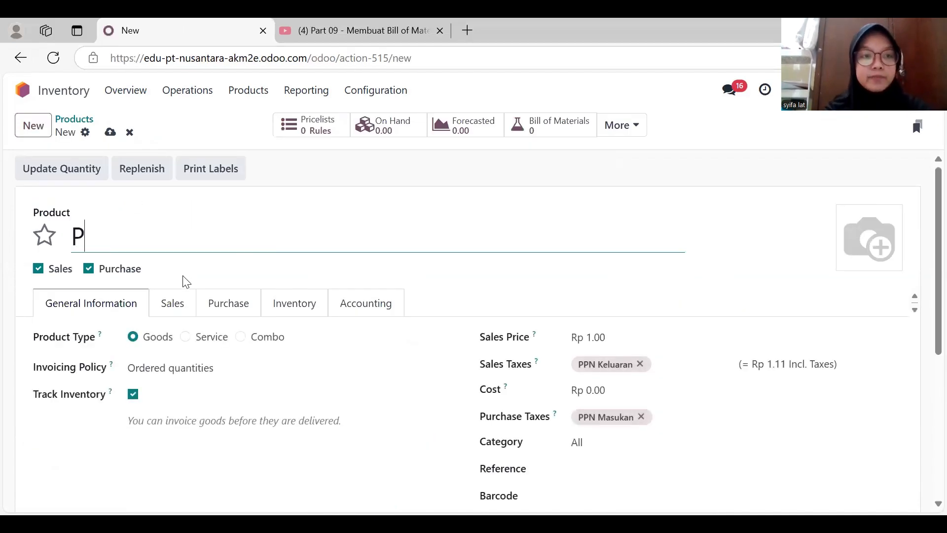
pyautogui.write('apan Tulils')
pyautogui.press('BackSpace')
pyautogui.press('BackSpace')
pyautogui.write('s')
pyautogui.click(89, 269)
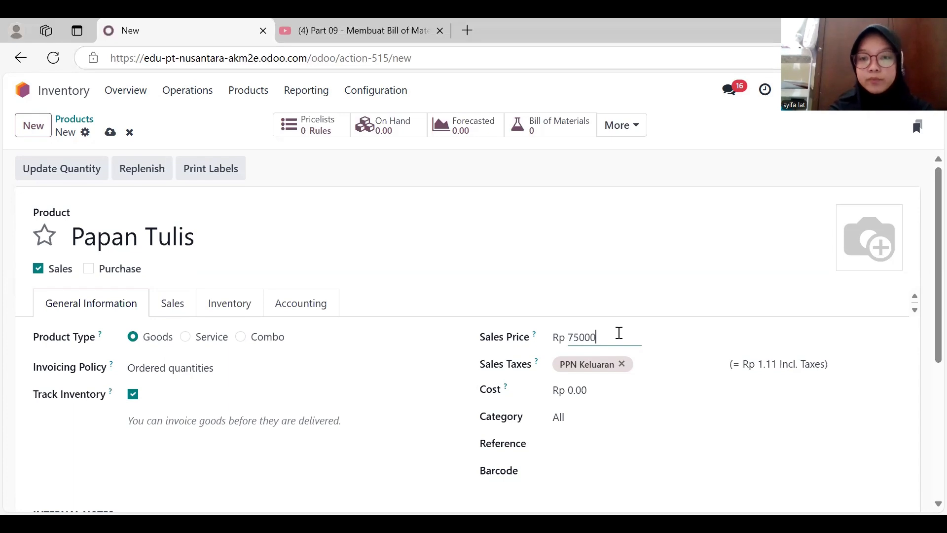
pyautogui.click(449, 399)
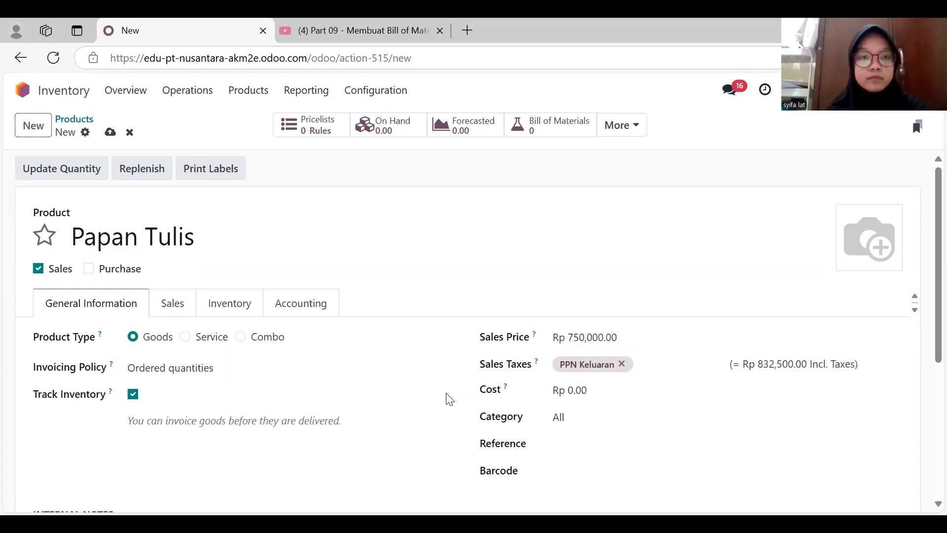
# Set the supply route of Papan Tulis to Manufacture instead of Buy.
pyautogui.click(179, 310)
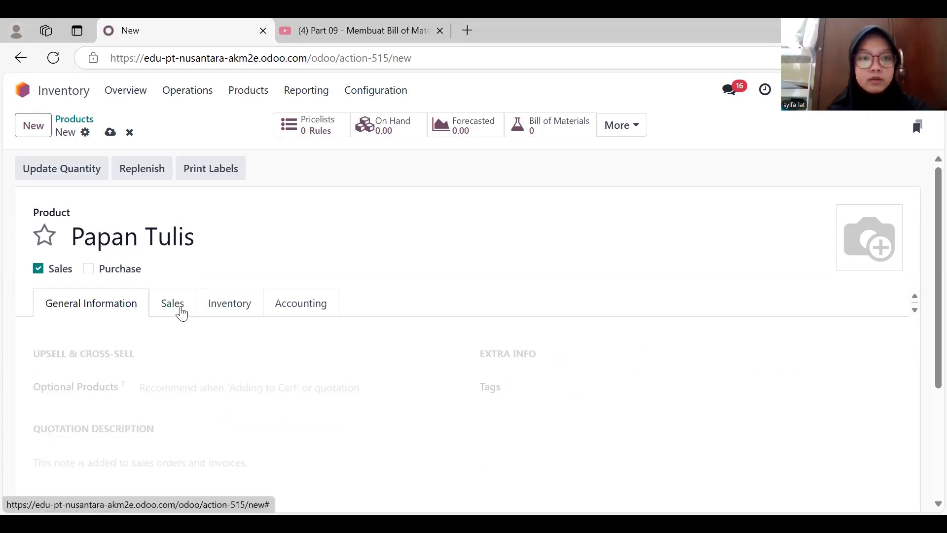
pyautogui.click(216, 310)
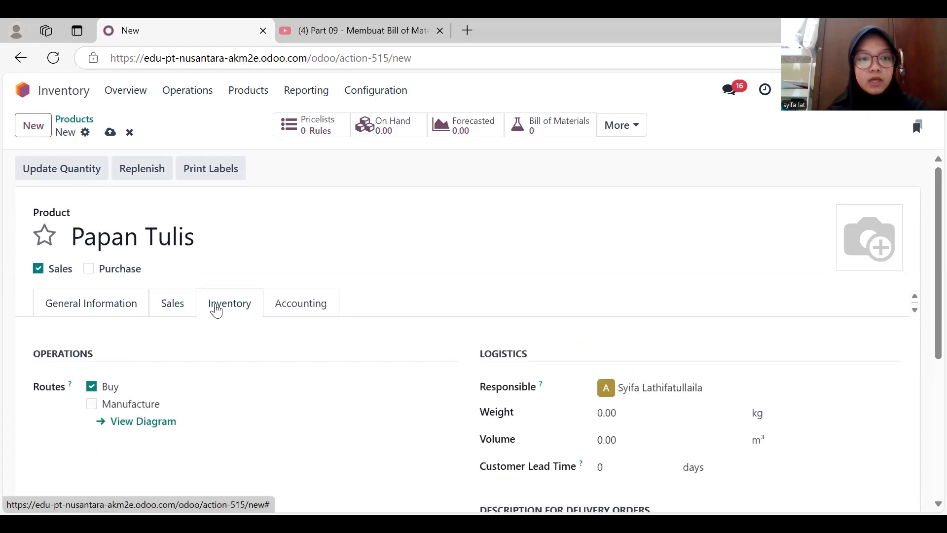
pyautogui.click(91, 404)
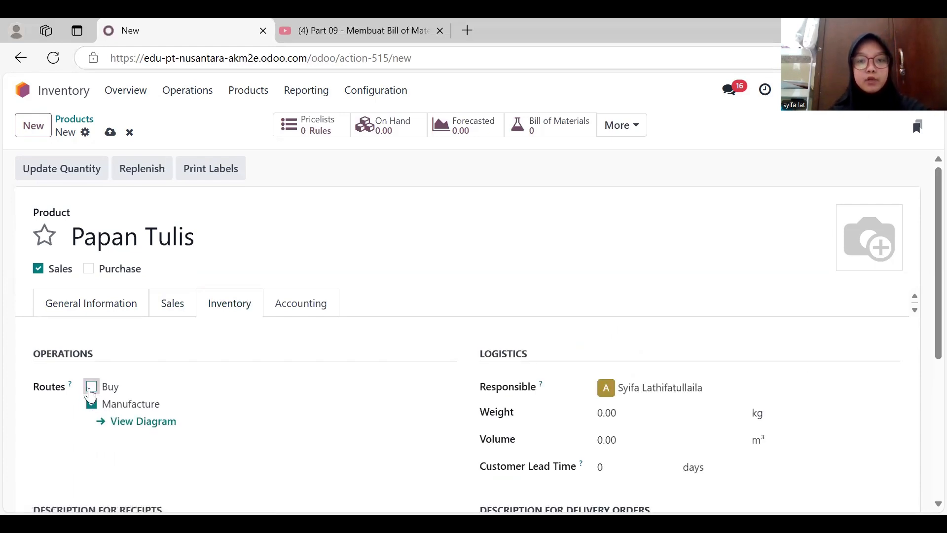
pyautogui.scroll(-1, 242, 417)
pyautogui.scroll(1, 242, 417)
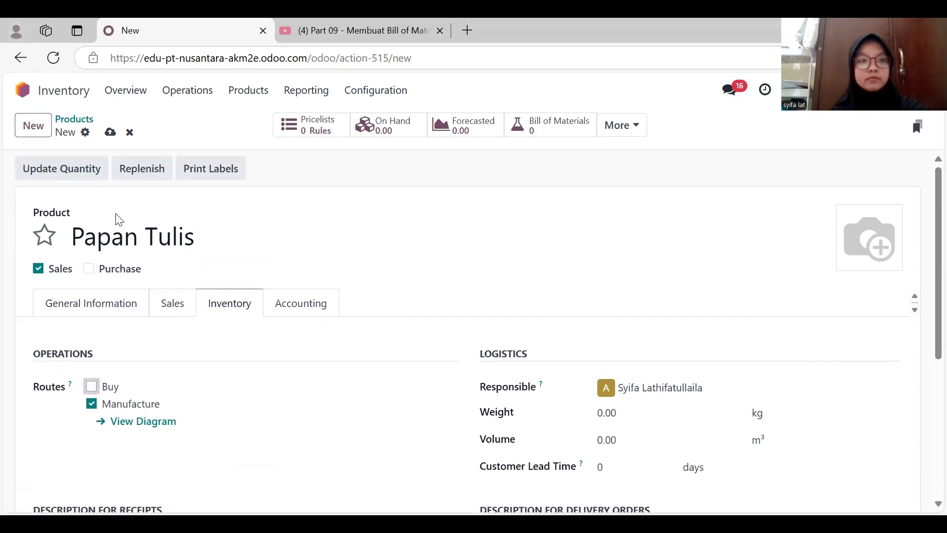
# Start a new product named Papan MDF that can be purchased but not sold, with a cost of Rp 200,000.
pyautogui.click(33, 125)
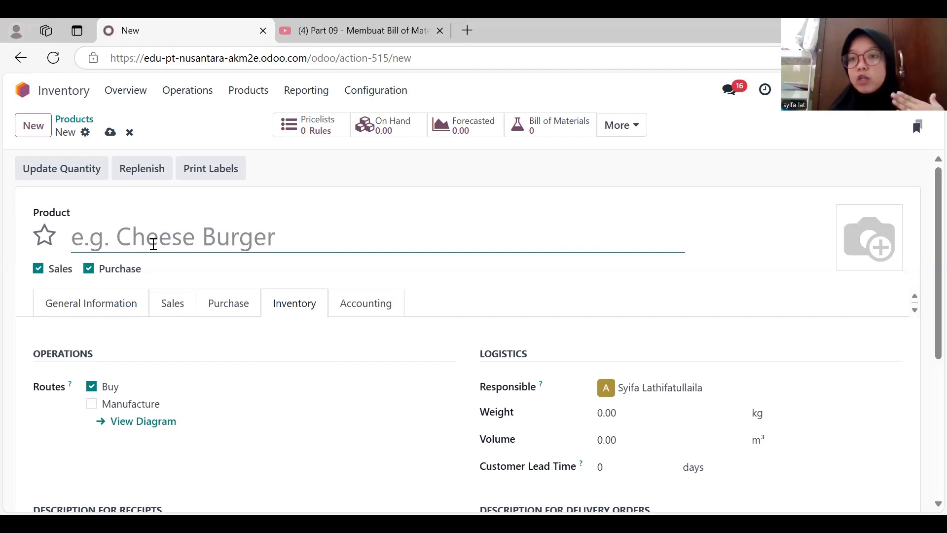
pyautogui.write('Papan MDF')
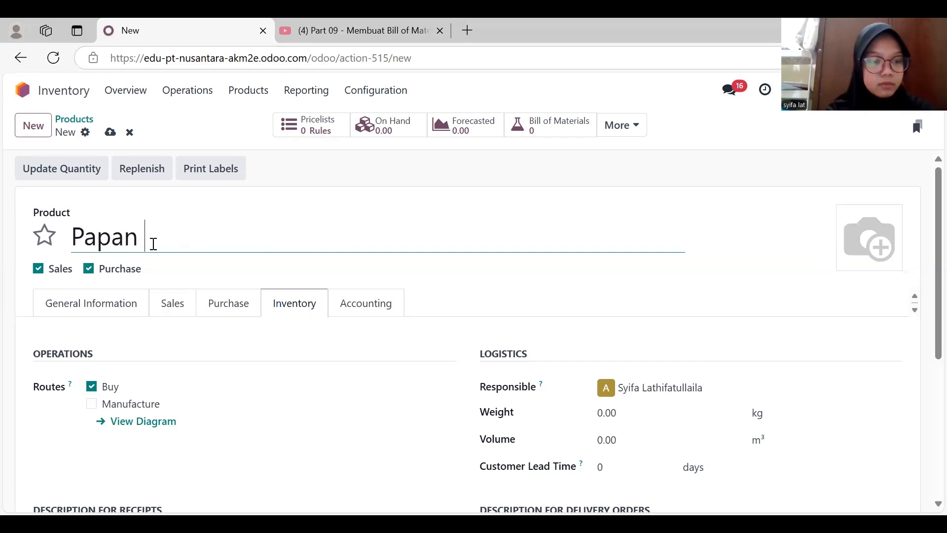
pyautogui.click(39, 269)
pyautogui.click(91, 303)
pyautogui.doubleClick(605, 390)
pyautogui.write('200,000')
# Add the internal notes "MDF 9mm, lapisan melamin" and "ukuran 120cm x 60cm" to Papan MDF, and open its expense account for editing.
pyautogui.scroll(-3, 604, 390)
pyautogui.click(134, 426)
pyautogui.write('MDF 9mm, lapisan melamu=')
pyautogui.press('BackSpace')
pyautogui.press('BackSpace')
pyautogui.write('in')
pyautogui.press('Return')
pyautogui.write('ukuran 120cm x 60cm')
pyautogui.scroll(3, 134, 427)
pyautogui.click(318, 303)
pyautogui.click(669, 387)
# Start a new product named bingkai aluminium that can be purchased but not sold, with a cost of Rp 150,000.
pyautogui.click(33, 125)
pyautogui.write('bingkai aluminium')
pyautogui.click(39, 268)
pyautogui.doubleClick(619, 390)
pyautogui.write('150000')
# Enter an internal note beginning with "profil" for the aluminium frame product, and open its expense account for editing.
pyautogui.scroll(-2, 257, 454)
pyautogui.click(101, 460)
pyautogui.write('profil')
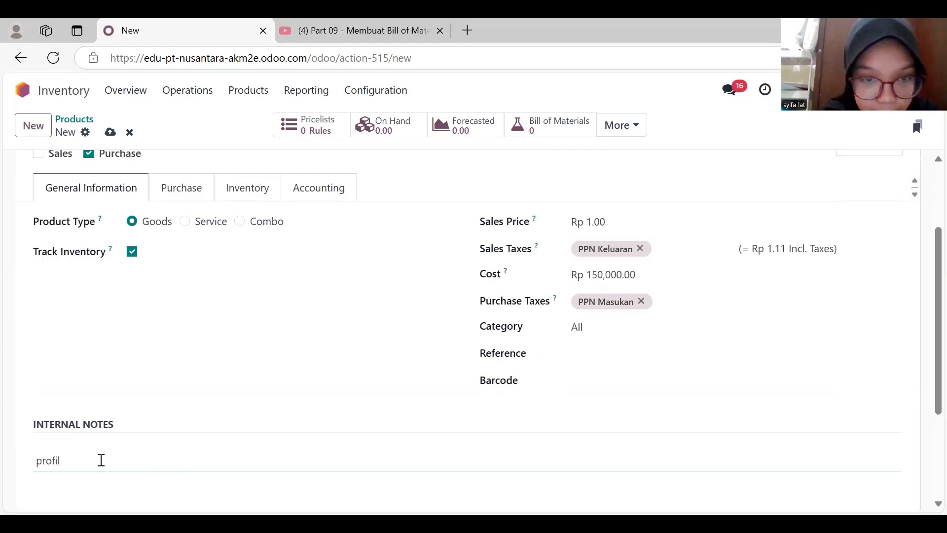
pyautogui.scroll(3, 99, 460)
pyautogui.click(319, 303)
pyautogui.click(636, 387)
# Start a new product named dudukan dinding that can be purchased but not sold, with a cost of Rp 50,000.
pyautogui.click(34, 126)
pyautogui.click(119, 236)
pyautogui.write('dudukan dinding')
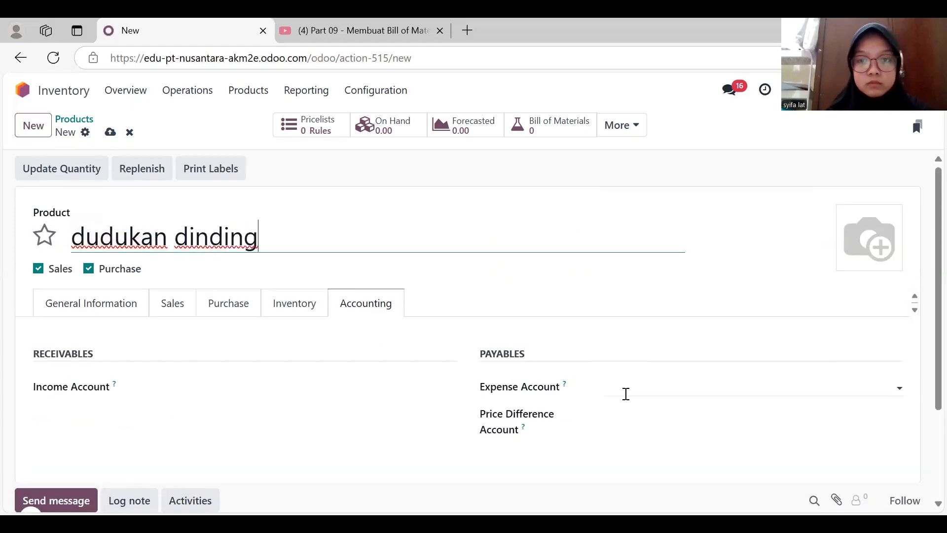
pyautogui.click(631, 386)
pyautogui.click(294, 302)
pyautogui.click(38, 268)
pyautogui.click(93, 308)
pyautogui.doubleClick(617, 390)
pyautogui.write('50000')
# Enter an internal note beginning with "besi" for the dudukan dinding product.
pyautogui.scroll(-2, 374, 406)
pyautogui.click(95, 469)
pyautogui.write('besi s')
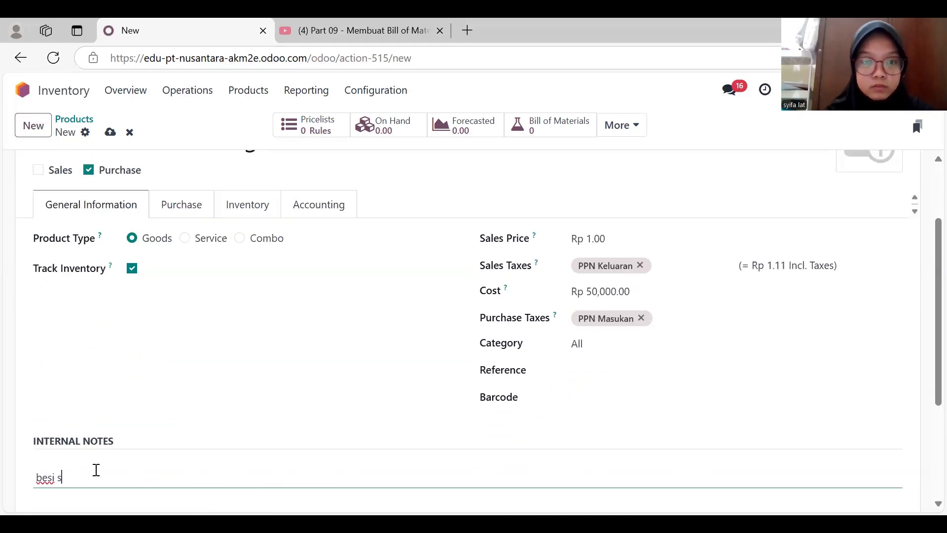
# Start a new product named sekrup dan fischer that can be purchased but not sold, with a cost of Rp 5,000.
pyautogui.click(33, 125)
pyautogui.click(97, 226)
pyautogui.write('sekrup dan')
pyautogui.click(38, 269)
pyautogui.doubleClick(588, 390)
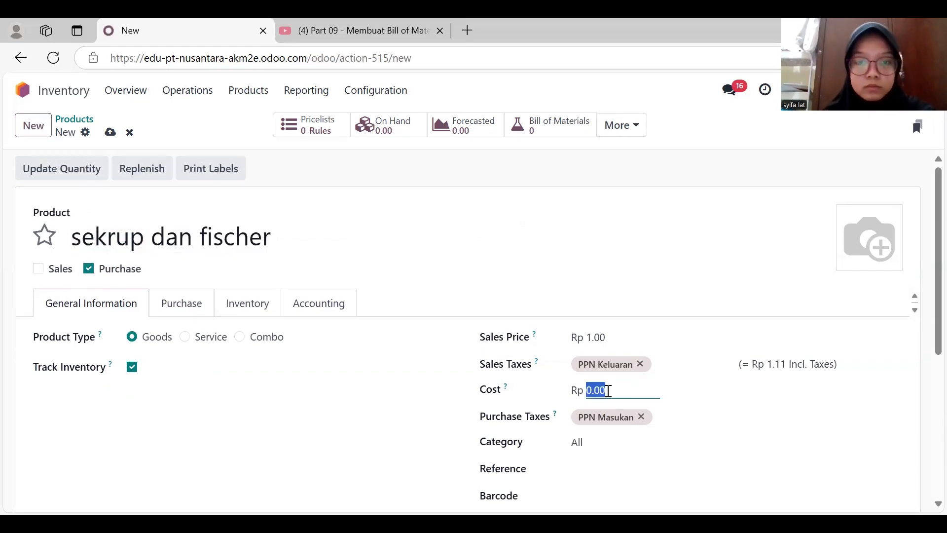
pyautogui.write('5000')
# Enter an internal note about the screws for sekrup dan fischer, and open its expense account for editing.
pyautogui.scroll(-3, 148, 440)
pyautogui.click(117, 415)
pyautogui.write('sekru')
pyautogui.scroll(3, 239, 345)
pyautogui.click(319, 281)
pyautogui.click(619, 366)
# Start a new product named Set Dipan dan Nakas that can be sold but not purchased, with a sales price of Rp 2,750,000.
pyautogui.click(33, 125)
pyautogui.click(105, 237)
pyautogui.write('set dipan dan nakasS')
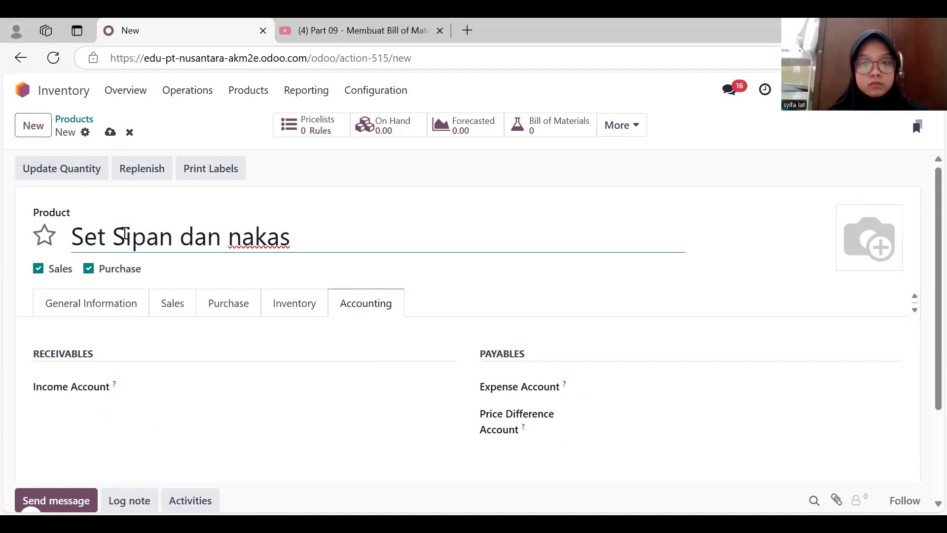
pyautogui.write('N')
pyautogui.click(89, 268)
pyautogui.scroll(-1, 89, 270)
pyautogui.click(91, 272)
pyautogui.doubleClick(582, 307)
pyautogui.write('2,750,000')
# Enter the internal note "dipan terdiri dari rangka kayu dengan headboard, dan nakas tidur" for Set Dipan dan Nakas.
pyautogui.scroll(-2, 57, 431)
pyautogui.click(58, 433)
pyautogui.write('d')
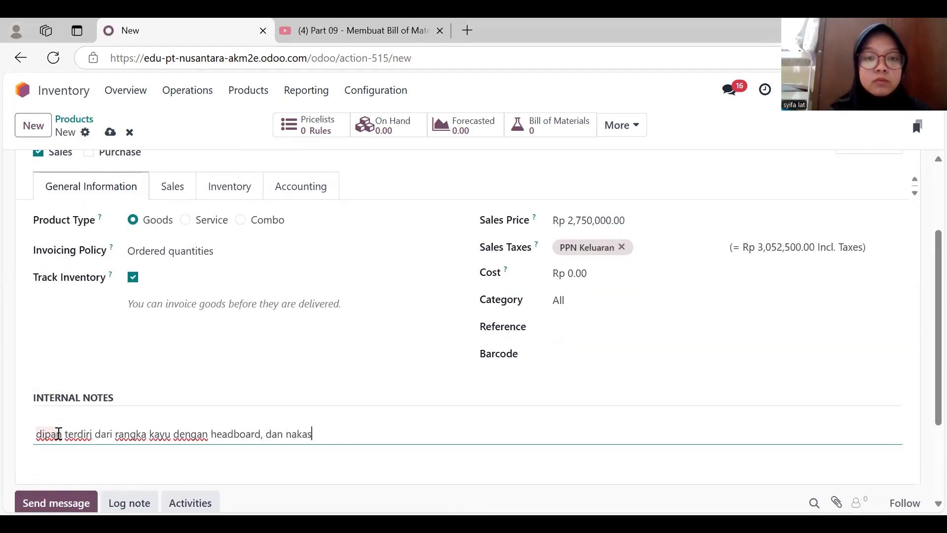
pyautogui.write(' tidur')
# Enable the Manufacture route for Set Dipan dan Nakas.
pyautogui.scroll(2, 59, 429)
pyautogui.click(229, 303)
pyautogui.click(93, 404)
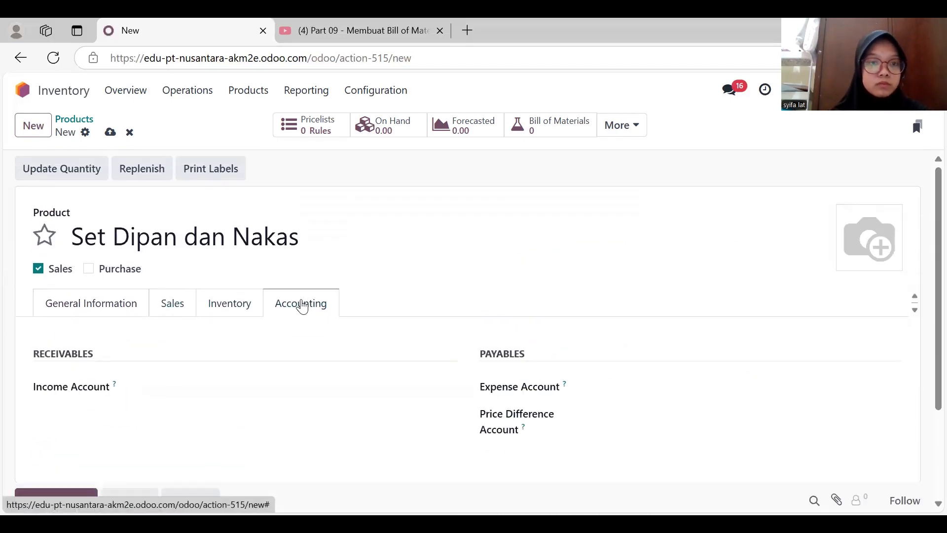
# Start a new product named Papan rangka dipan that can be purchased but not sold, with a cost of Rp 1,000,000.
pyautogui.click(33, 125)
pyautogui.click(91, 303)
pyautogui.click(137, 230)
pyautogui.write('Papan rangka dipan')
pyautogui.click(38, 268)
pyautogui.click(607, 390)
pyautogui.write('1000000')
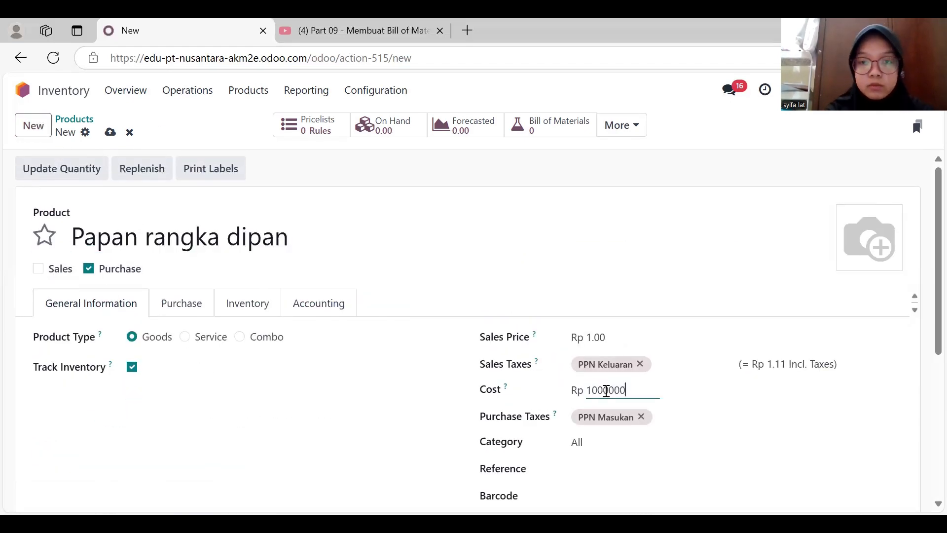
# Add the internal notes "kayu jati 2cm" and "ukuran 200 cm x 100cm" to Papan rangka dipan, and open its expense account for editing.
pyautogui.scroll(-1, 118, 499)
pyautogui.click(118, 499)
pyautogui.write('kayu jati 2cm')
pyautogui.press('Return')
pyautogui.write('ukuran 200 cm x 100c')
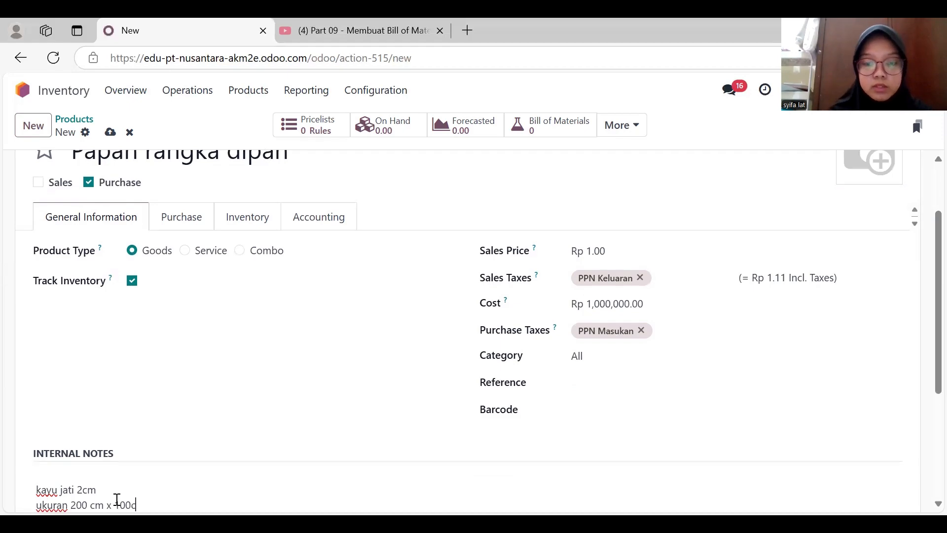
pyautogui.scroll(2, 117, 500)
pyautogui.click(247, 304)
pyautogui.click(318, 304)
pyautogui.click(646, 386)
# Start a new product named Headboard that can be purchased but not sold, with a cost of Rp 500,000.
pyautogui.click(33, 126)
pyautogui.click(150, 237)
pyautogui.write('Headboard')
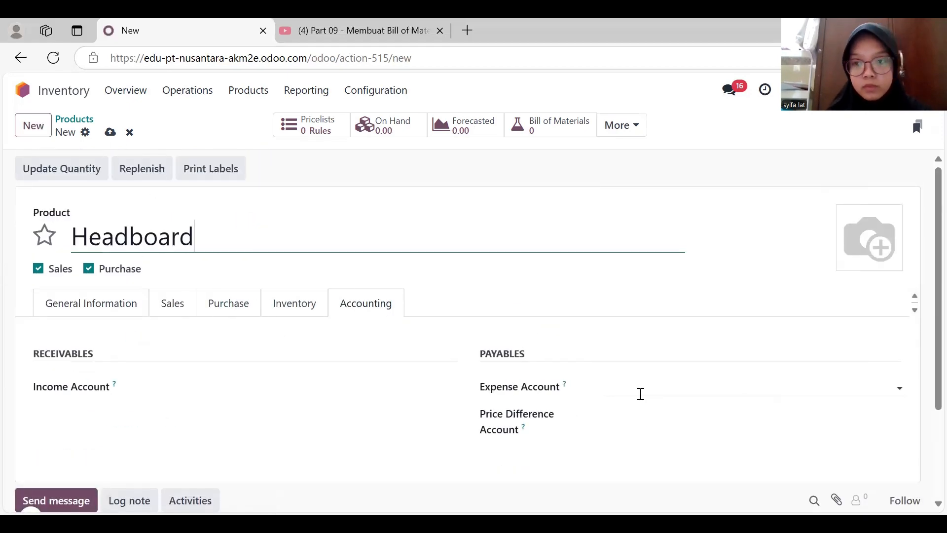
pyautogui.click(295, 304)
pyautogui.click(38, 268)
pyautogui.click(91, 303)
pyautogui.click(627, 388)
pyautogui.write('500000')
# Add the internal notes "kayu jati 2cm" and "ukuran 160cm x 100cm" to Headboard, and check its purchase and accounting settings.
pyautogui.scroll(-2, 89, 461)
pyautogui.click(89, 460)
pyautogui.write('kayu jati 2cm')
pyautogui.press('Return')
pyautogui.write('ukuran 160cm x 100cm')
pyautogui.scroll(2, 90, 465)
pyautogui.click(193, 305)
pyautogui.click(319, 303)
# Start a new product named Papan Nakas that can be purchased but not sold, with a cost of Rp 250,000.
pyautogui.click(33, 126)
pyautogui.write('Papan Nakas')
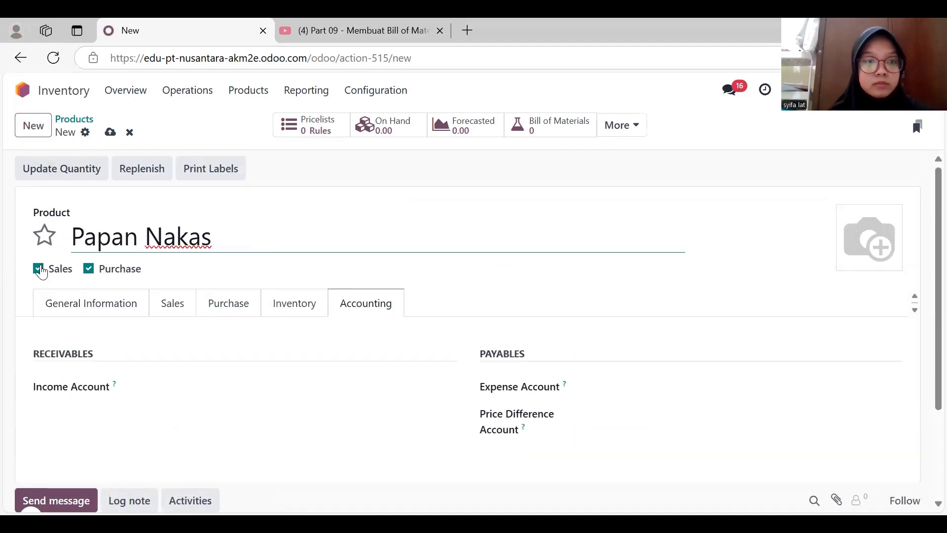
pyautogui.click(38, 268)
pyautogui.click(91, 303)
pyautogui.click(630, 389)
pyautogui.write('250000')
# Enter internal notes for Papan Nakas with "kayu MDF 18MM" and a second line starting with "ukuran".
pyautogui.scroll(-2, 84, 465)
pyautogui.click(84, 465)
pyautogui.write('kayu MDF 18MM')
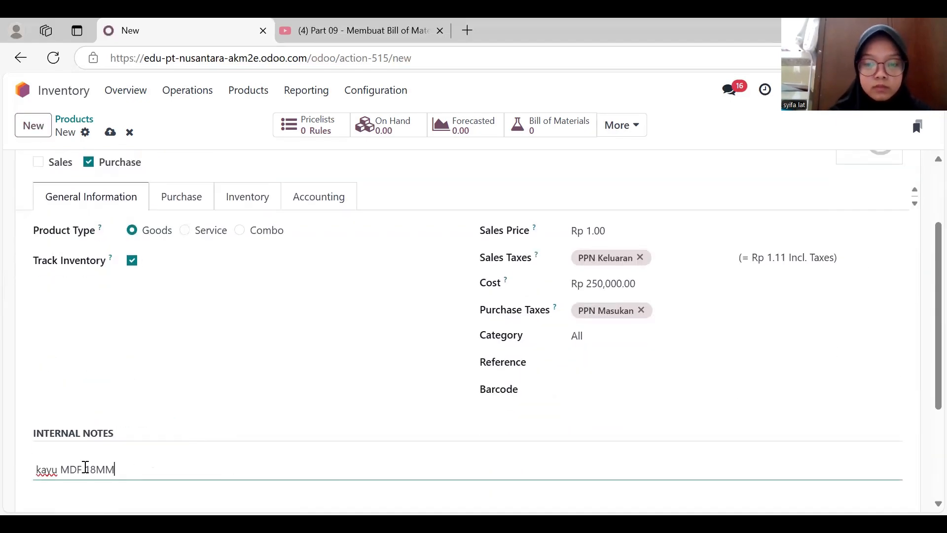
pyautogui.press('Return')
pyautogui.write('ukuran')
pyautogui.scroll(2, 89, 462)
# Start a new product named Wardrobe that can be sold but not purchased, with a sales price of Rp 2,350,000.
pyautogui.click(33, 128)
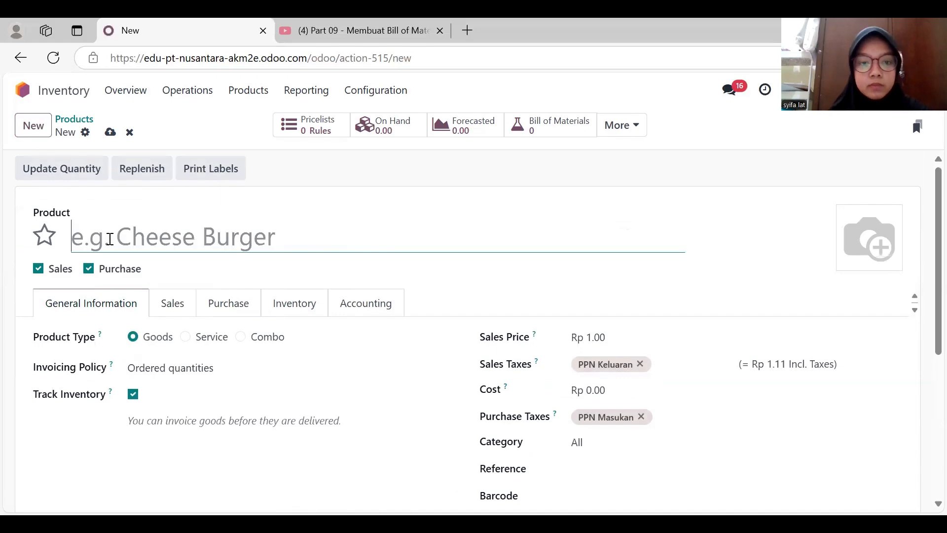
pyautogui.click(110, 236)
pyautogui.scroll(-1, 110, 239)
pyautogui.write('Wardrobe')
pyautogui.click(110, 245)
pyautogui.click(595, 307)
pyautogui.write('2,350,000')
# Enter the internal note "wardrobe aada cermin" for the Wardrobe product.
pyautogui.scroll(-2, 143, 442)
pyautogui.click(144, 442)
pyautogui.write('wardrobe aada cermin')
pyautogui.scroll(2, 147, 446)
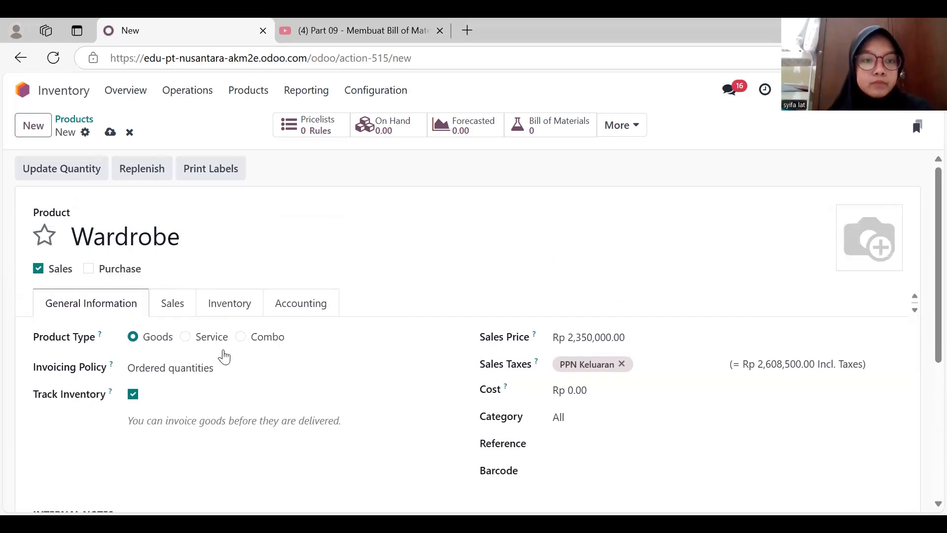
# Start a new product named Papan samping that can be purchased but not sold, with a cost of Rp 250,000.
pyautogui.click(34, 125)
pyautogui.click(39, 269)
pyautogui.click(123, 239)
pyautogui.write('Papan samping')
pyautogui.click(615, 386)
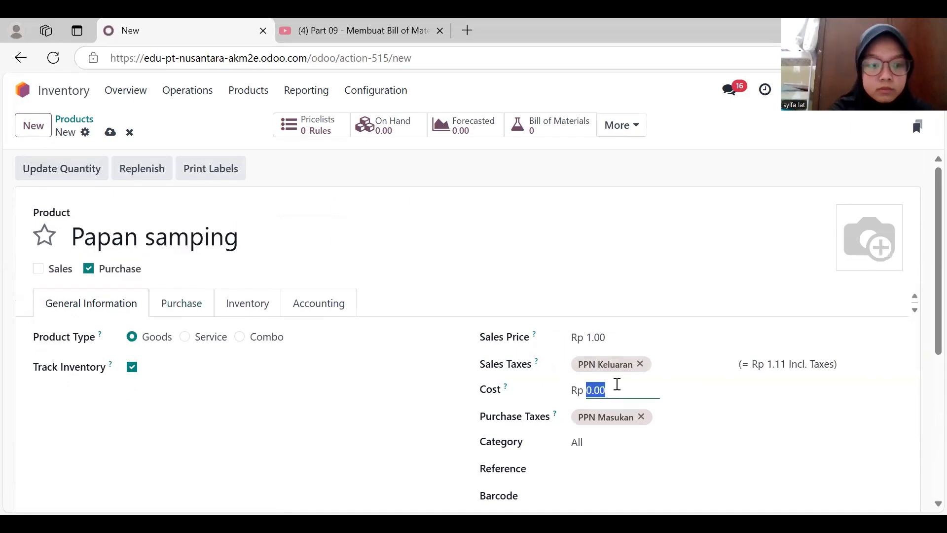
pyautogui.write('250000')
# Enter internal notes for Papan samping with "multipleks 18mm, finishing HPL" and a line starting with "Ukuran", and show its accounting settings.
pyautogui.scroll(-3, 112, 420)
pyautogui.click(112, 420)
pyautogui.write('multipleks 18mm, finishing HPL')
pyautogui.press('Return')
pyautogui.write('Ukuran')
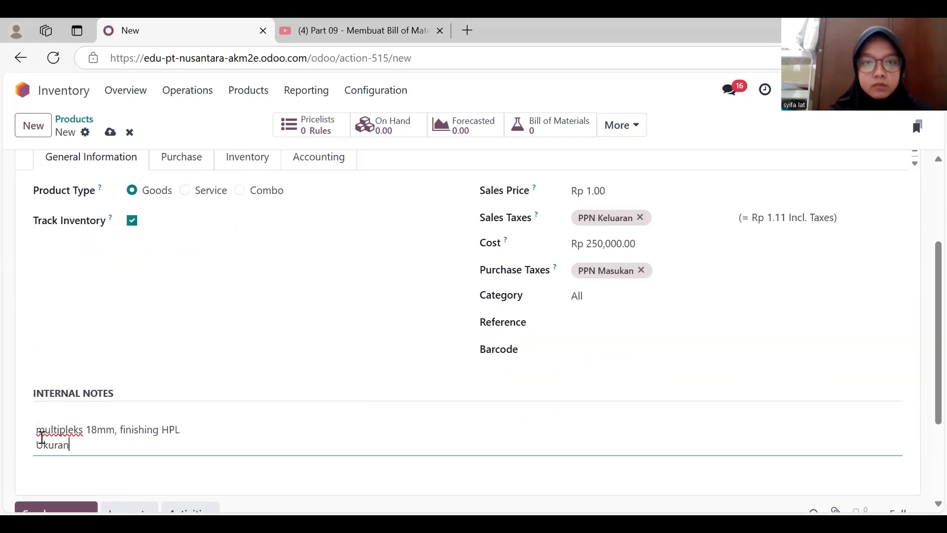
pyautogui.click(319, 156)
# Start a new product named pintu geser that can be purchased but not sold, with a cost of Rp 300,000.
pyautogui.click(33, 126)
pyautogui.click(38, 232)
pyautogui.click(105, 202)
pyautogui.write('pintu geser')
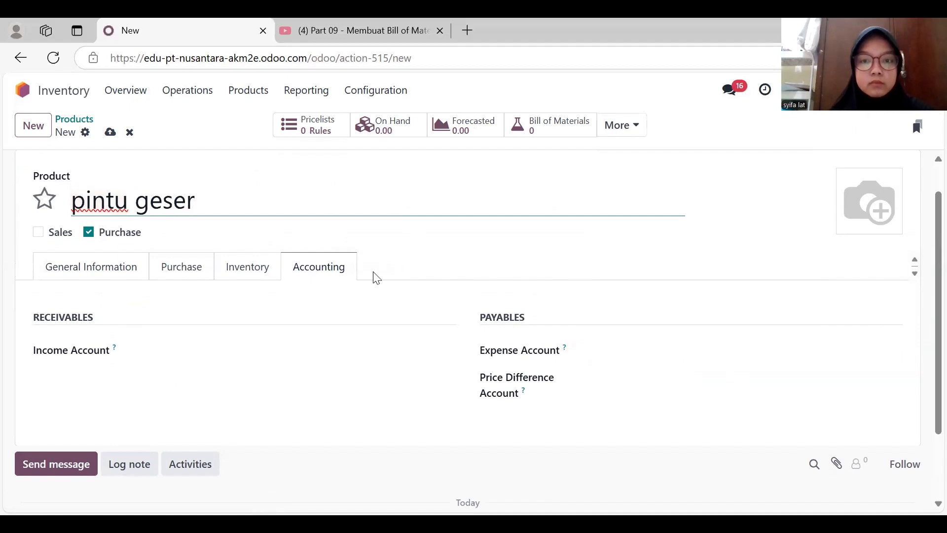
pyautogui.click(247, 266)
pyautogui.click(91, 267)
pyautogui.click(632, 353)
pyautogui.write('300000')
# Enter internal notes for pintu geser with "MDF 9mm, Rel Aluminium" and a line starting with "ukuran 100", and show its inventory settings.
pyautogui.scroll(-3, 127, 421)
pyautogui.click(126, 421)
pyautogui.write('MDF 9mm, Rel Aluminium')
pyautogui.press('Return')
pyautogui.write('ukuran 100')
pyautogui.scroll(3, 144, 447)
pyautogui.click(265, 309)
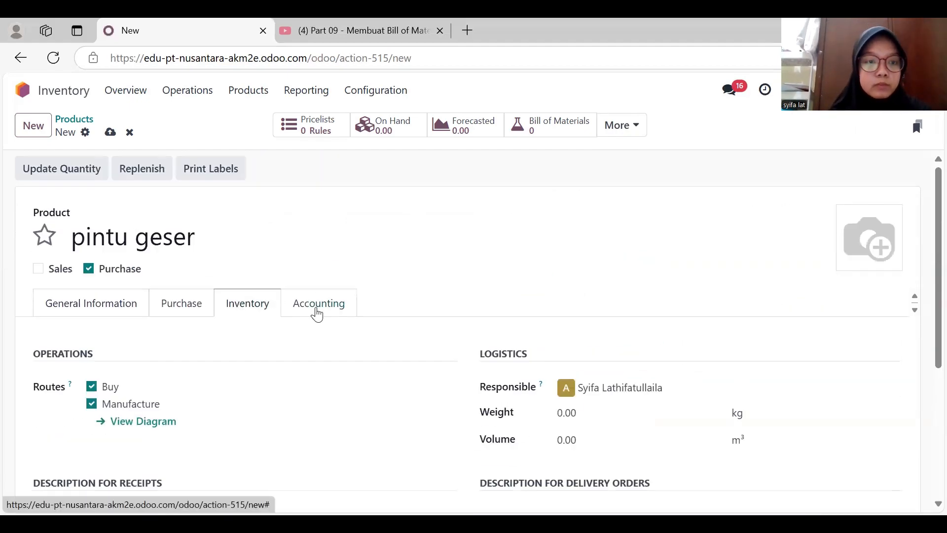
# Start a new product named rak dalam that cannot be sold, with a cost of Rp 200,000.
pyautogui.click(33, 125)
pyautogui.click(38, 268)
pyautogui.write('rak dalam')
pyautogui.doubleClick(595, 390)
pyautogui.write('200000')
# Enter internal notes for rak dalam with "multipleks 18mm" and a line starting with "ukuran 120cm x", and show its accounting settings.
pyautogui.click(109, 421)
pyautogui.write('multipleks 18mm')
pyautogui.press('Return')
pyautogui.write('ukuran 120cm x')
pyautogui.scroll(3, 114, 421)
pyautogui.click(319, 291)
pyautogui.click(642, 376)
pyautogui.click(670, 296)
# Start a new product named engsel dan rel that can be purchased but not sold, with a cost of Rp 250,000.
pyautogui.click(33, 126)
pyautogui.write('engsel dan rel')
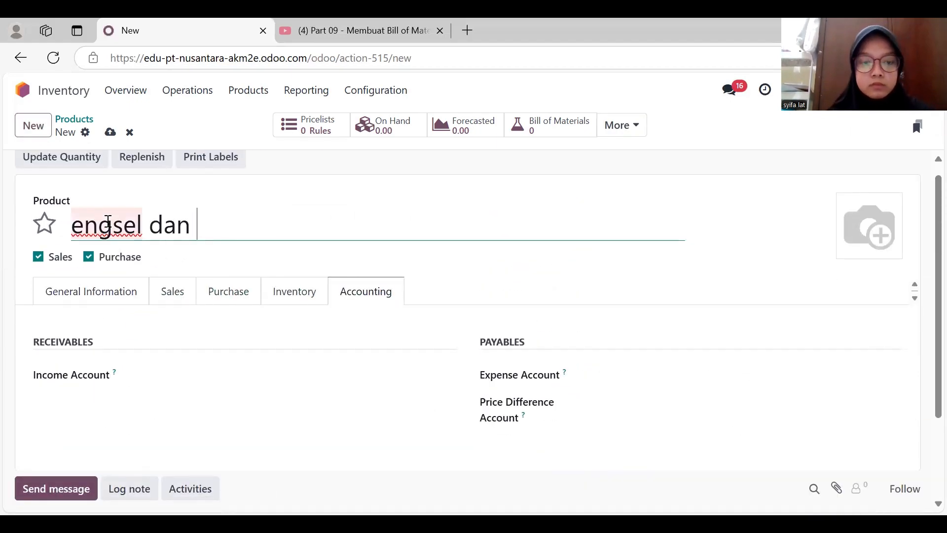
pyautogui.click(641, 376)
pyautogui.click(274, 292)
pyautogui.click(38, 257)
pyautogui.click(70, 293)
pyautogui.doubleClick(620, 377)
pyautogui.write('250000')
# Enter the internal note "stainless steel" for engsel dan rel, save the product and look over its accounting and general settings.
pyautogui.scroll(-3, 620, 377)
pyautogui.click(116, 423)
pyautogui.write('stainless steel')
pyautogui.click(791, 348)
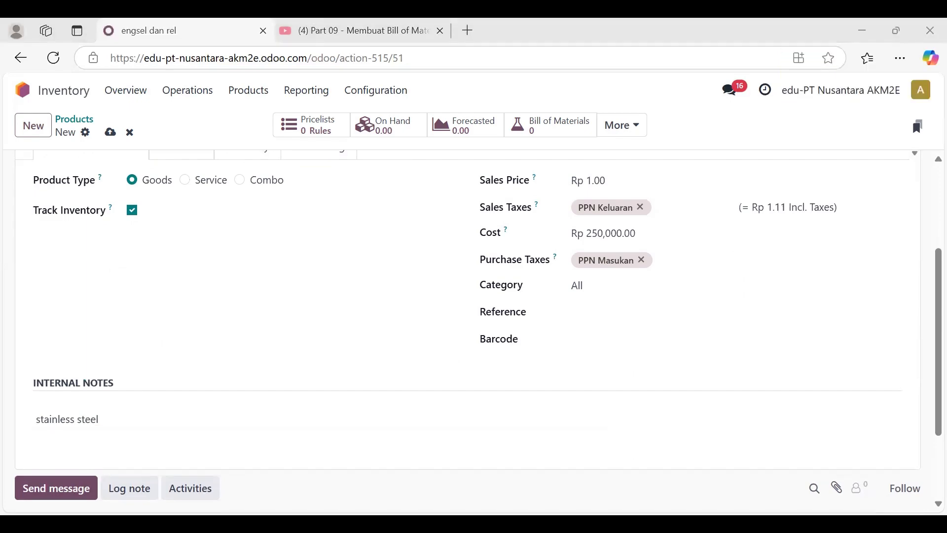
pyautogui.scroll(-1, 375, 351)
pyautogui.scroll(3, 374, 351)
pyautogui.click(318, 303)
pyautogui.click(112, 314)
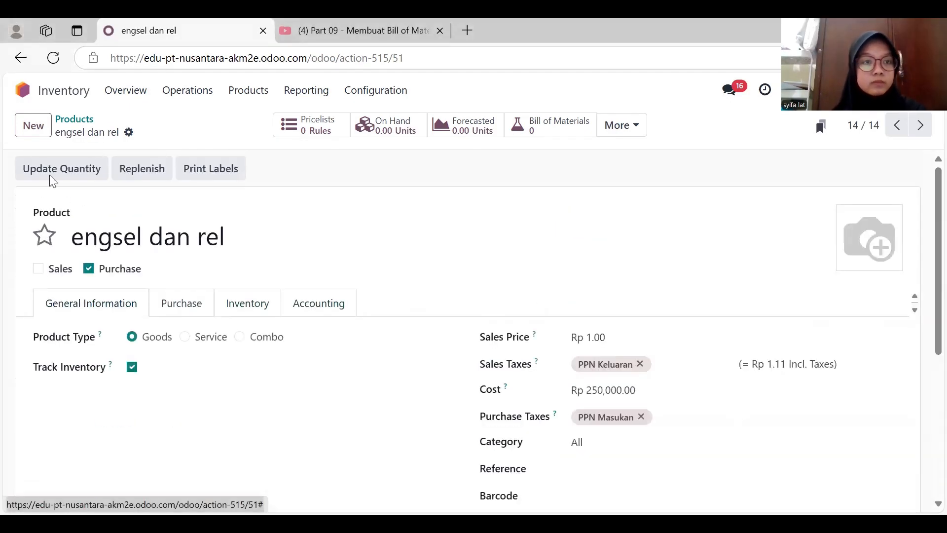
# Switch to Manufacturing and start a new bill of materials for the product Papan Tulis.
pyautogui.click(33, 126)
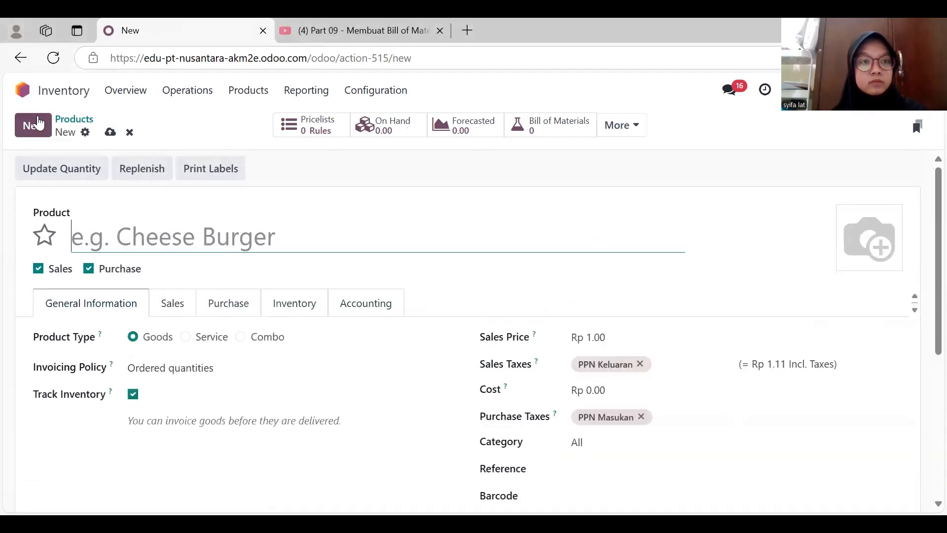
pyautogui.click(58, 97)
pyautogui.click(497, 386)
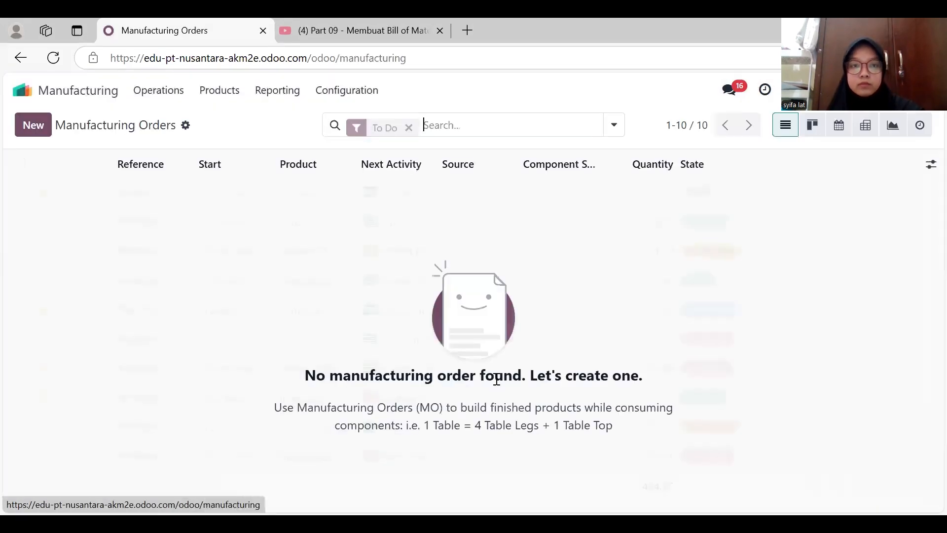
pyautogui.click(223, 93)
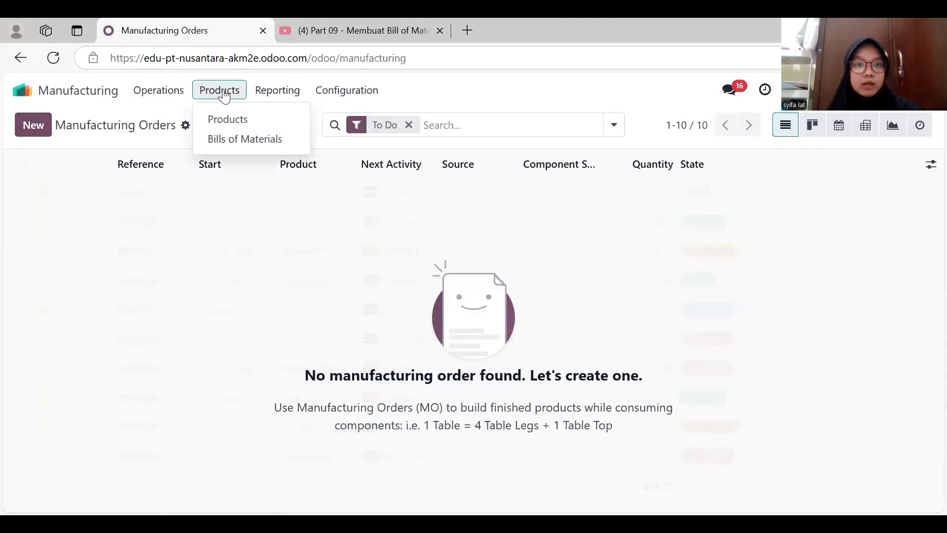
pyautogui.click(228, 140)
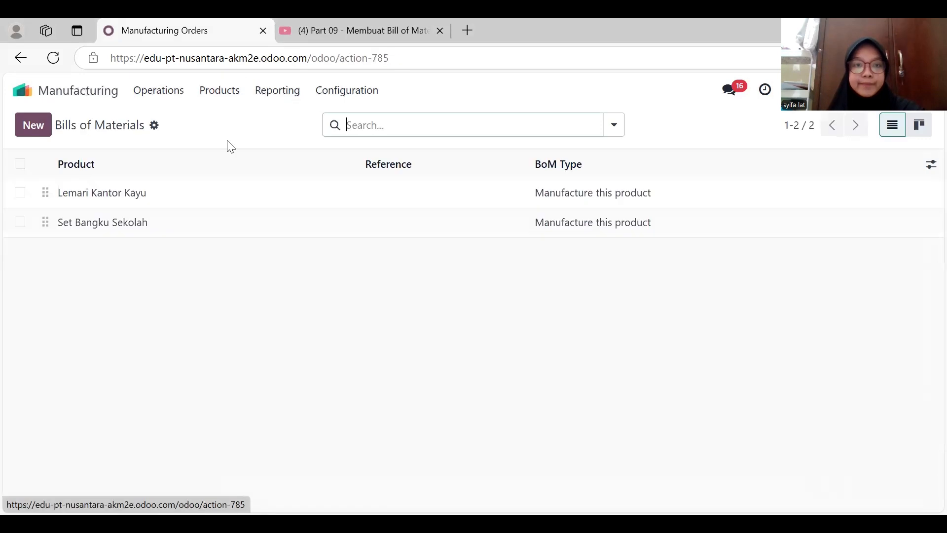
pyautogui.click(30, 127)
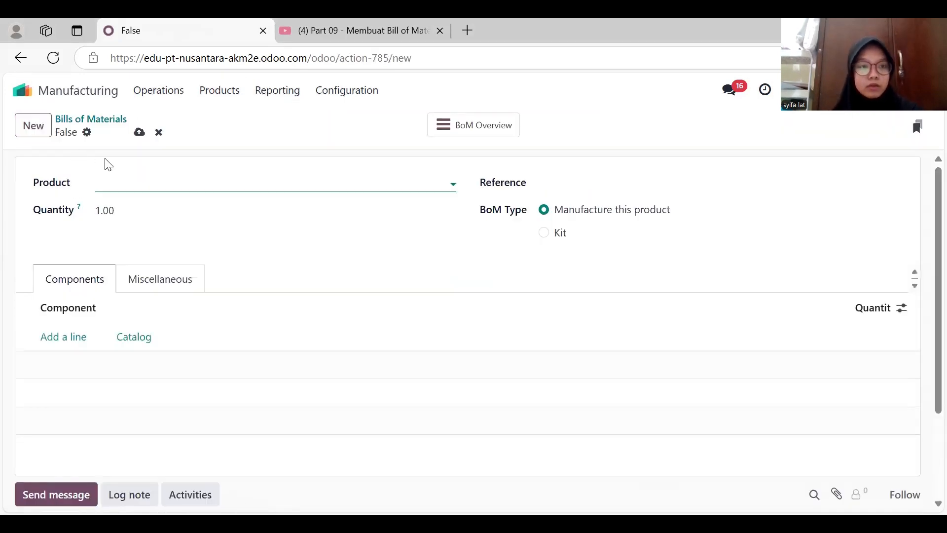
pyautogui.write('papan t')
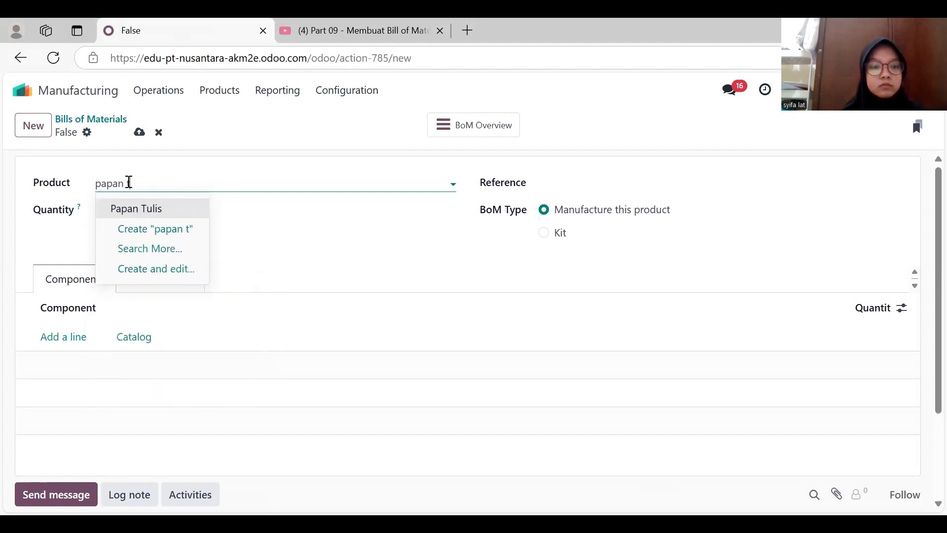
pyautogui.click(132, 209)
# Add one Paku MDF and one bingkai aluminium as components of the Papan Tulis bill of materials.
pyautogui.click(69, 337)
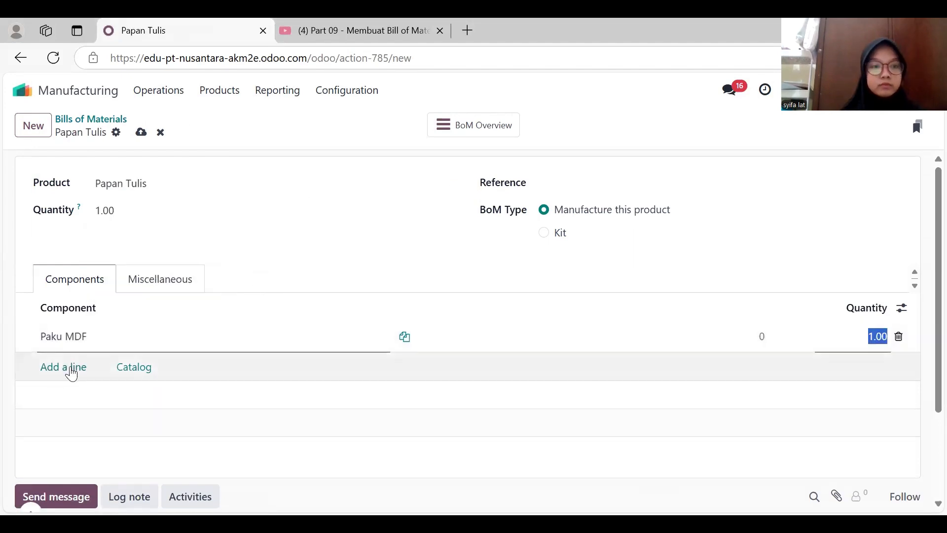
pyautogui.click(72, 369)
pyautogui.write('bingkai aluminium')
pyautogui.press('Tab')
# Add 2 dudukan dinding and 4 sekrup dan fischer as components of the Papan Tulis bill of materials.
pyautogui.click(63, 398)
pyautogui.write('dudukan dinding')
pyautogui.press('Tab')
pyautogui.write('2')
pyautogui.click(63, 424)
pyautogui.write('sekrup dan fischer')
pyautogui.press('Tab')
pyautogui.write('4')
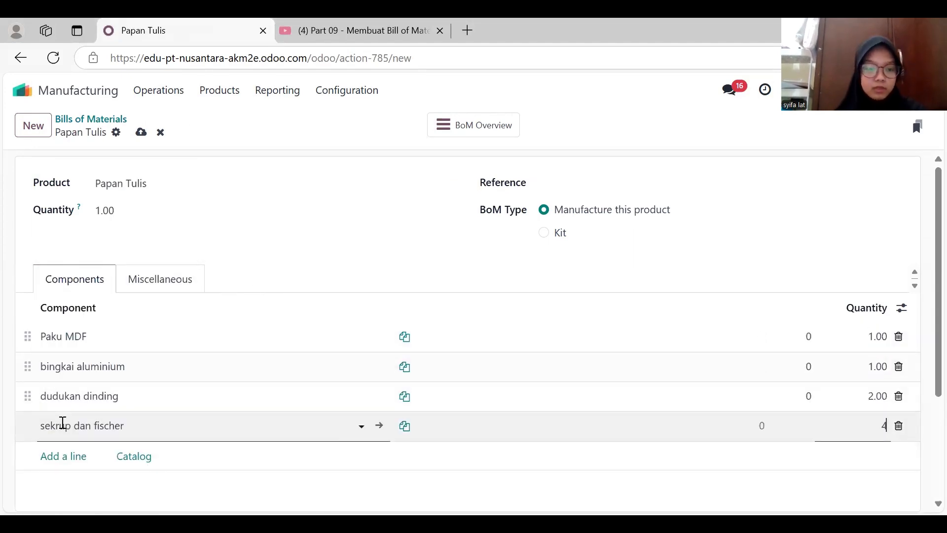
# Start a new bill of materials for Set Dipan dan Nakas with one Papan rangka dipan as its first component.
pyautogui.click(40, 132)
pyautogui.write('set')
pyautogui.click(142, 205)
pyautogui.click(66, 339)
pyautogui.write('Dipan')
pyautogui.press('Tab')
# Add one Headboard, one Papan Nakas and 30 Sekrup Kayu as components of Set Dipan dan Nakas.
pyautogui.click(66, 366)
pyautogui.write('Headboard')
pyautogui.press('Tab')
pyautogui.click(63, 396)
pyautogui.write('naka')
pyautogui.press('Tab')
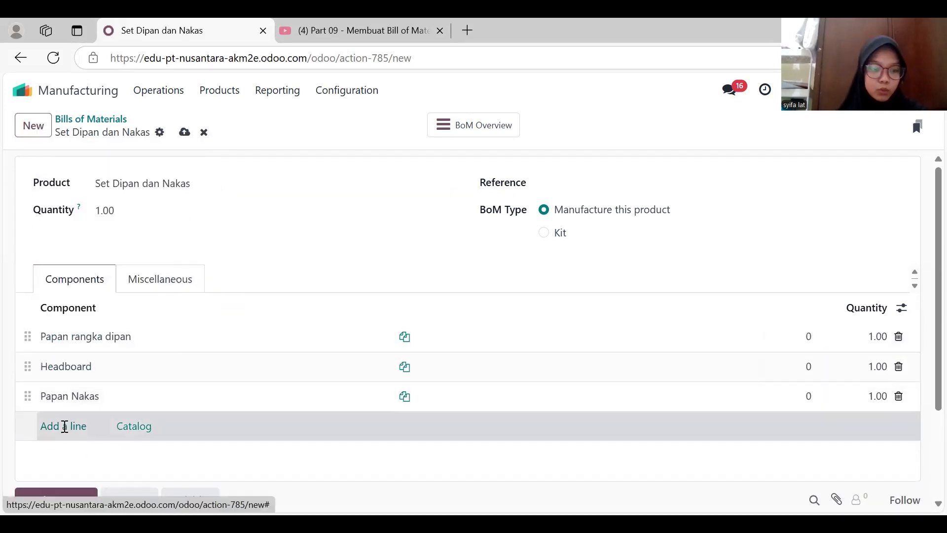
pyautogui.click(63, 425)
pyautogui.write('sek')
pyautogui.press('Tab')
pyautogui.write('30')
# Start a new bill of materials for Wardrobe with 2 Papan samping as its first component.
pyautogui.click(96, 180)
pyautogui.write('W')
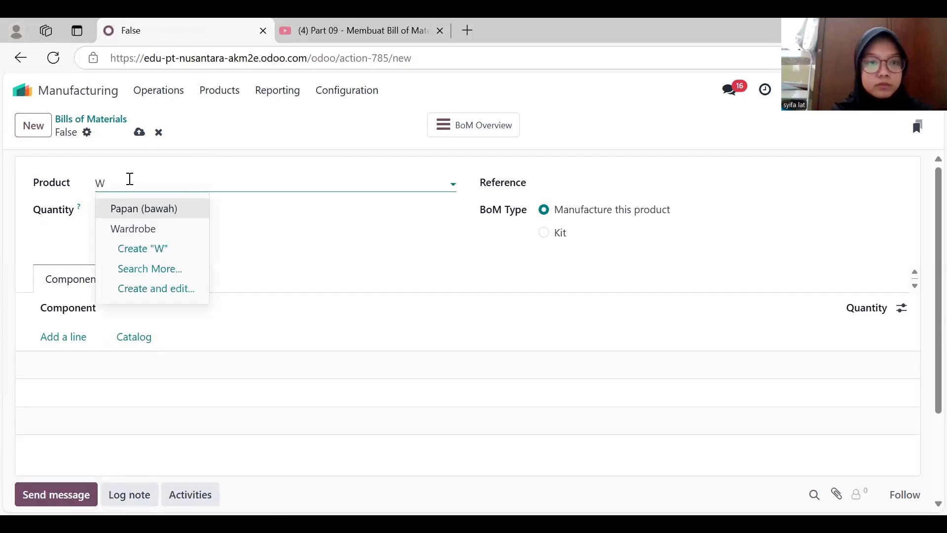
pyautogui.click(133, 228)
pyautogui.click(72, 337)
pyautogui.write('SA')
pyautogui.press('Down')
pyautogui.press('Down')
pyautogui.press('Down')
pyautogui.press('Tab')
pyautogui.press('2')
# Add 2 pintu geser and 3 rak dalam as components of the Wardrobe bill of materials.
pyautogui.press('Tab')
pyautogui.write('pintu geser')
pyautogui.press('Tab')
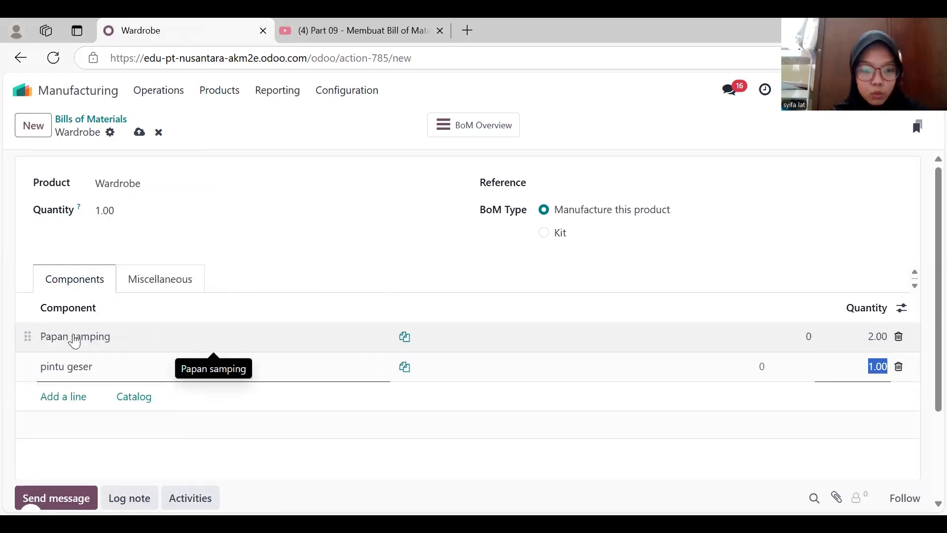
pyautogui.write('2')
pyautogui.press('Tab')
pyautogui.write('DA')
pyautogui.press('Up')
pyautogui.press('Up')
pyautogui.press('Tab')
pyautogui.write('3')
# Add one engsel dan rel as a component and save the Wardrobe bill of materials.
pyautogui.press('Tab')
pyautogui.write('engsel dan rel')
pyautogui.press('Tab')
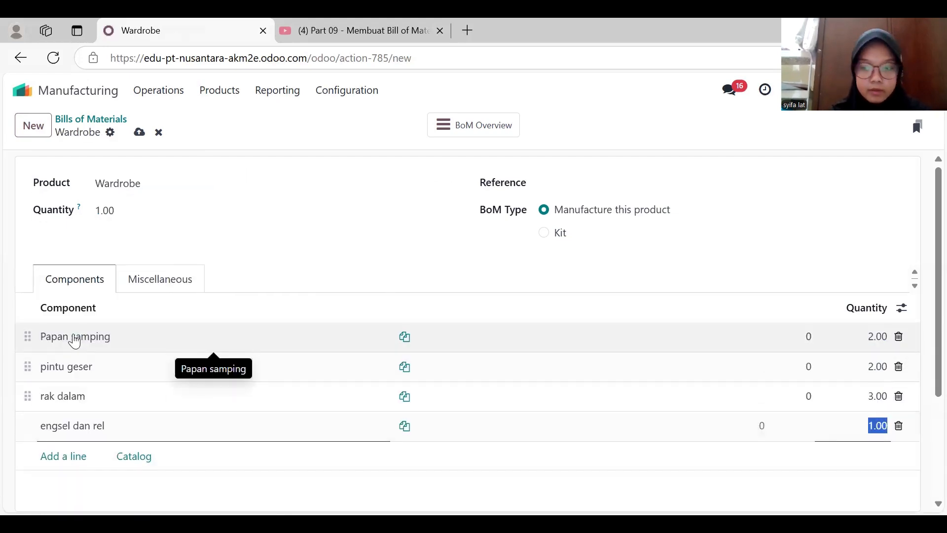
pyautogui.click(290, 233)
pyautogui.click(140, 133)
# Return to the manufacturing orders and start a new order for the product Papan Tulis.
pyautogui.click(23, 64)
pyautogui.click(24, 64)
pyautogui.click(21, 58)
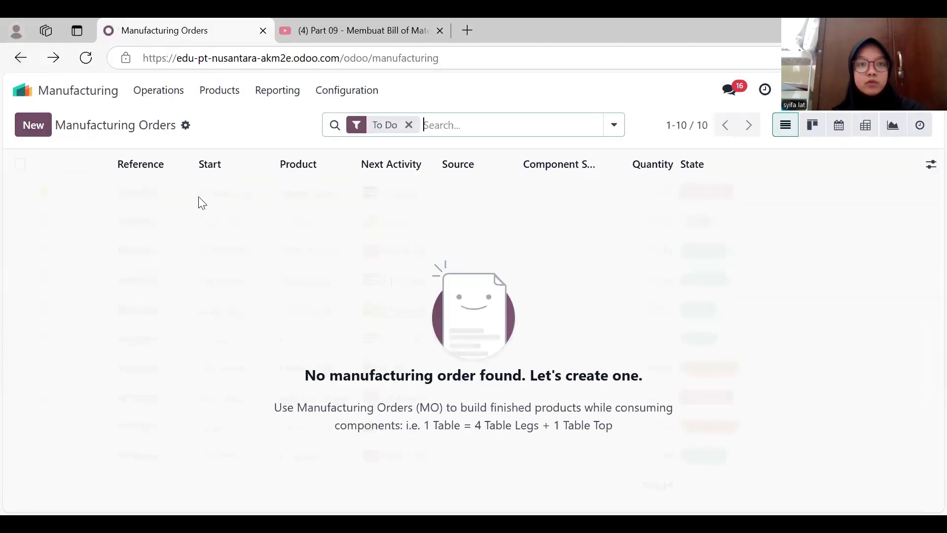
pyautogui.click(33, 125)
pyautogui.click(171, 252)
pyautogui.write('PAPAN')
pyautogui.press('Down')
pyautogui.write('TULIS')
pyautogui.click(168, 280)
# Confirm the Papan Tulis manufacturing order and check its component lines.
pyautogui.scroll(-2, 355, 363)
pyautogui.scroll(2, 355, 364)
pyautogui.click(56, 174)
pyautogui.scroll(-2, 442, 328)
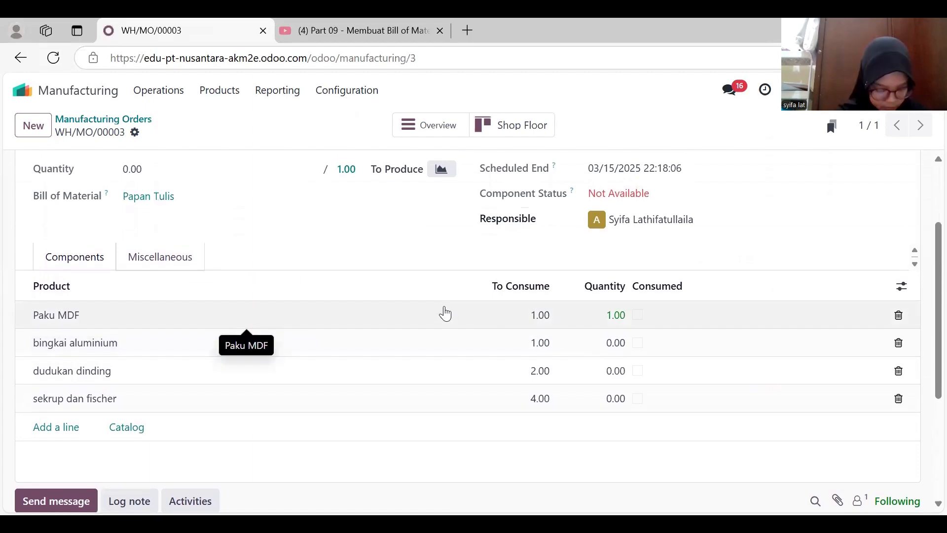
pyautogui.scroll(2, 448, 359)
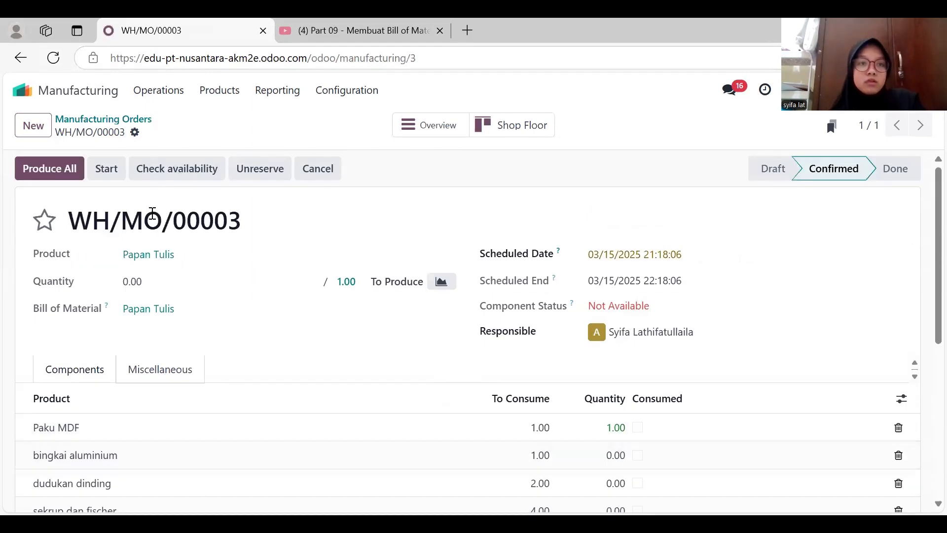
# Replace the Paku MDF component line in the Papan Tulis manufacturing order with Papan MDF.
pyautogui.scroll(-2, 76, 323)
pyautogui.click(719, 314)
pyautogui.click(898, 324)
pyautogui.click(59, 408)
pyautogui.write('MDF')
pyautogui.click(59, 321)
pyautogui.click(405, 261)
pyautogui.scroll(2, 406, 262)
# Replace the Paku MDF component with Papan MDF in the Papan Tulis bill of materials.
pyautogui.click(220, 90)
pyautogui.click(228, 140)
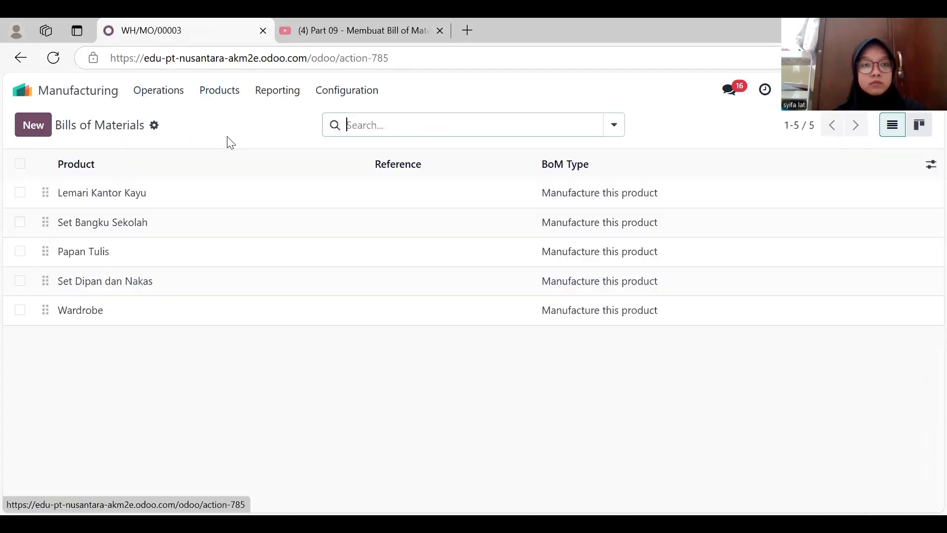
pyautogui.click(73, 252)
pyautogui.click(91, 336)
pyautogui.write('PAPAN M')
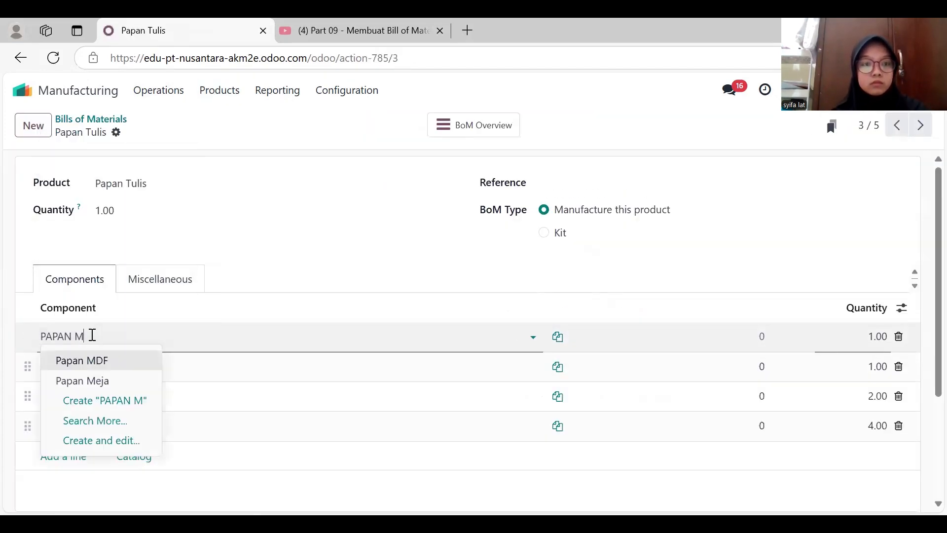
pyautogui.click(84, 364)
pyautogui.click(298, 260)
# Create a new manufacturing order for Set Dipan dan Nakas and check its component lines.
pyautogui.click(20, 59)
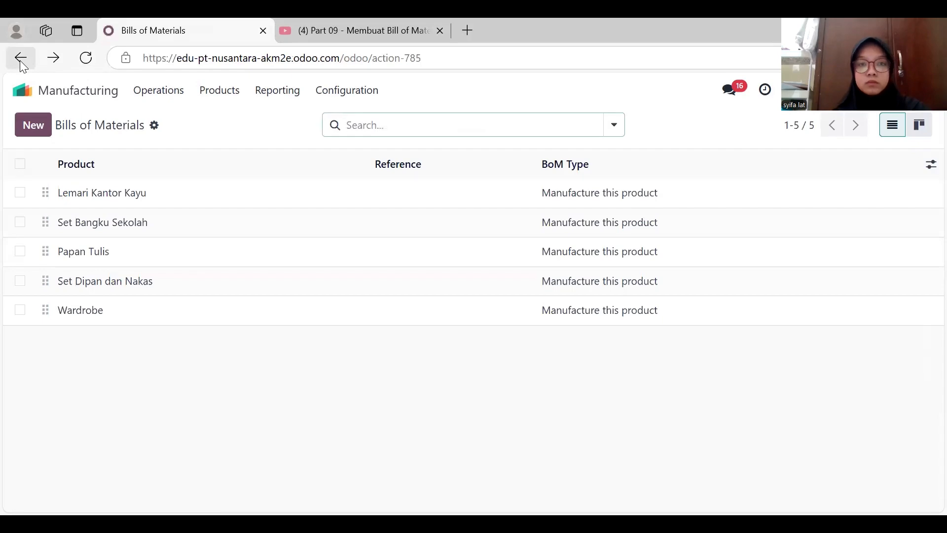
pyautogui.click(20, 59)
pyautogui.click(33, 126)
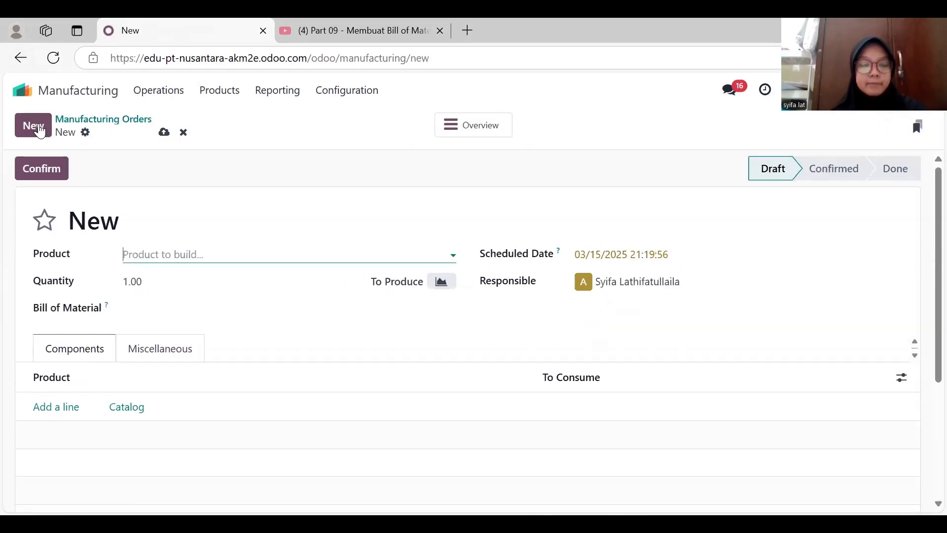
pyautogui.write('SET DI')
pyautogui.press('Return')
pyautogui.scroll(-1, 287, 252)
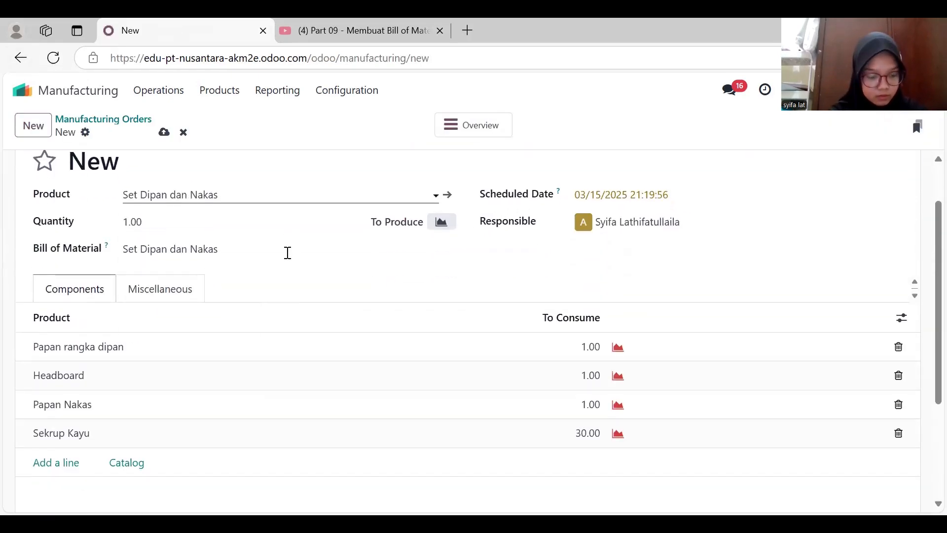
pyautogui.scroll(1, 287, 252)
# Create a manufacturing order for Wardrobe, check its components and confirm the order.
pyautogui.click(38, 125)
pyautogui.write('Wardrobe')
pyautogui.press('Return')
pyautogui.scroll(-2, 237, 258)
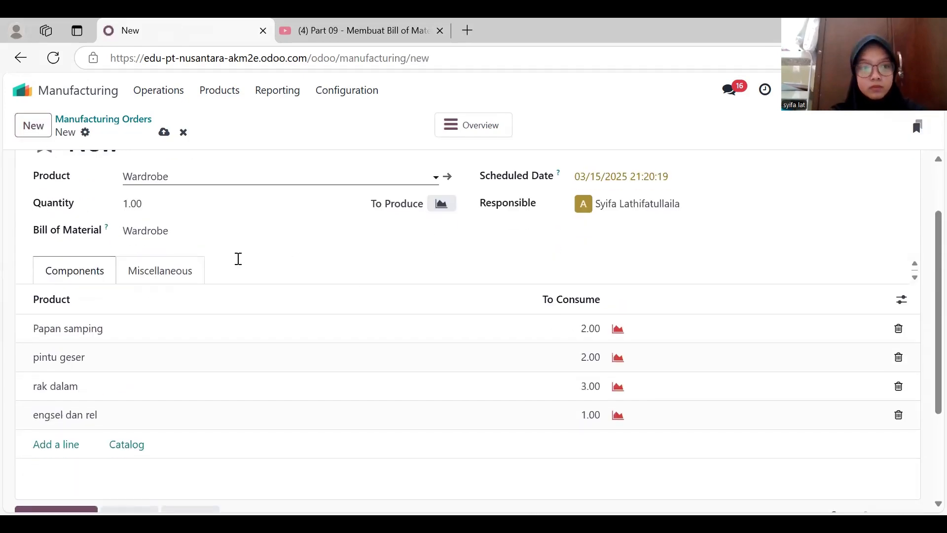
pyautogui.scroll(2, 77, 177)
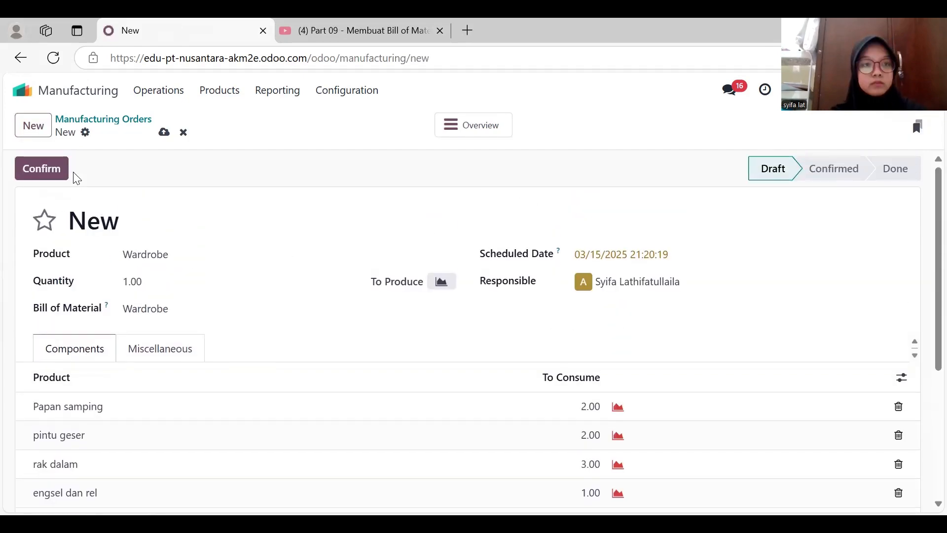
pyautogui.click(48, 175)
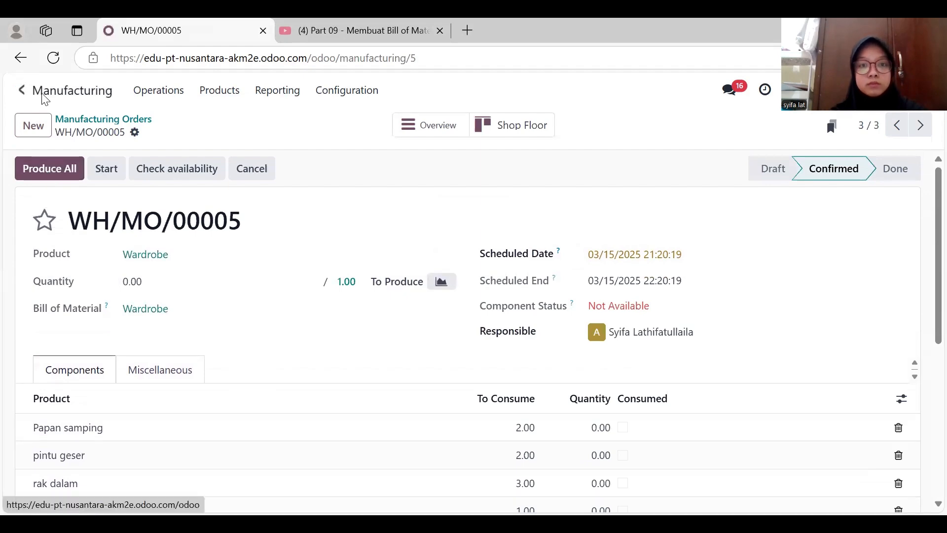
# Create a new purchase order for PT Sentosa Mandiri with an expected arrival of 03/15/2025.
pyautogui.click(302, 357)
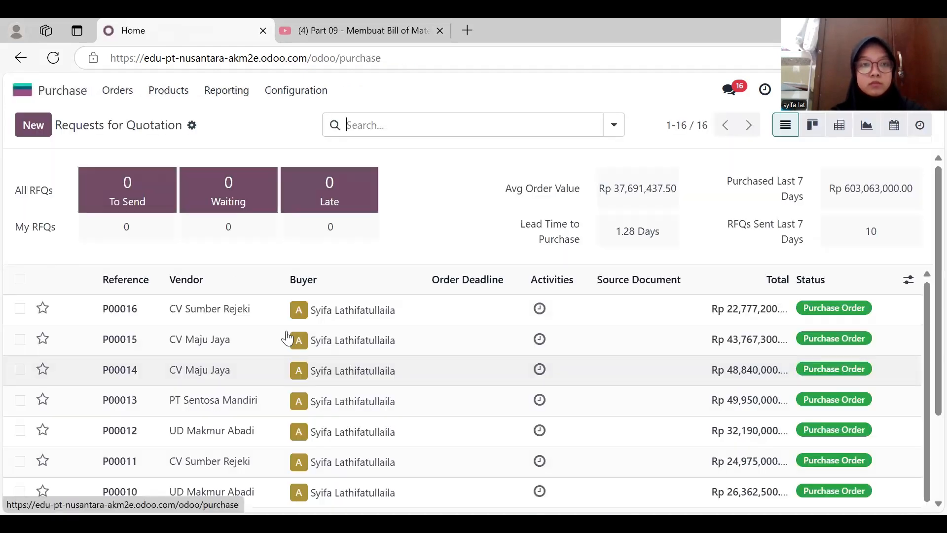
pyautogui.click(172, 104)
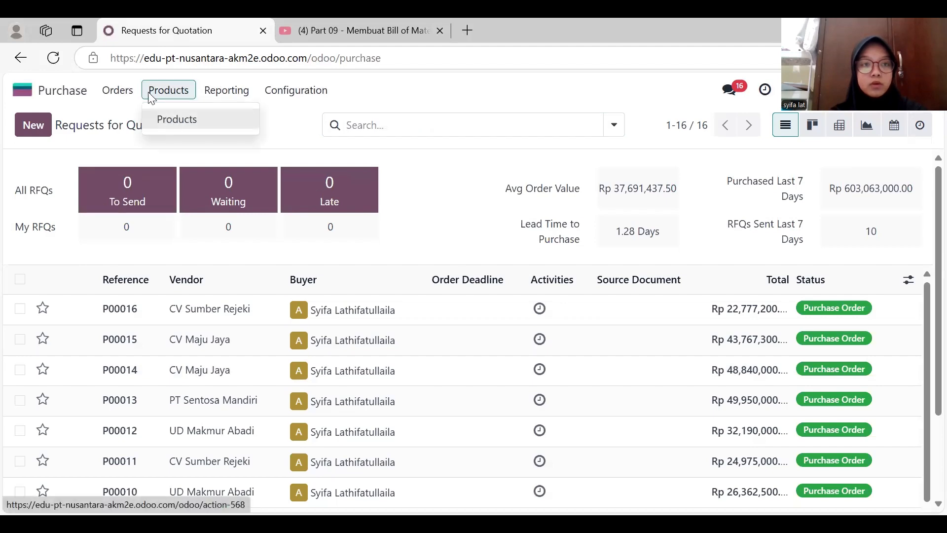
pyautogui.moveTo(126, 91)
pyautogui.click(138, 120)
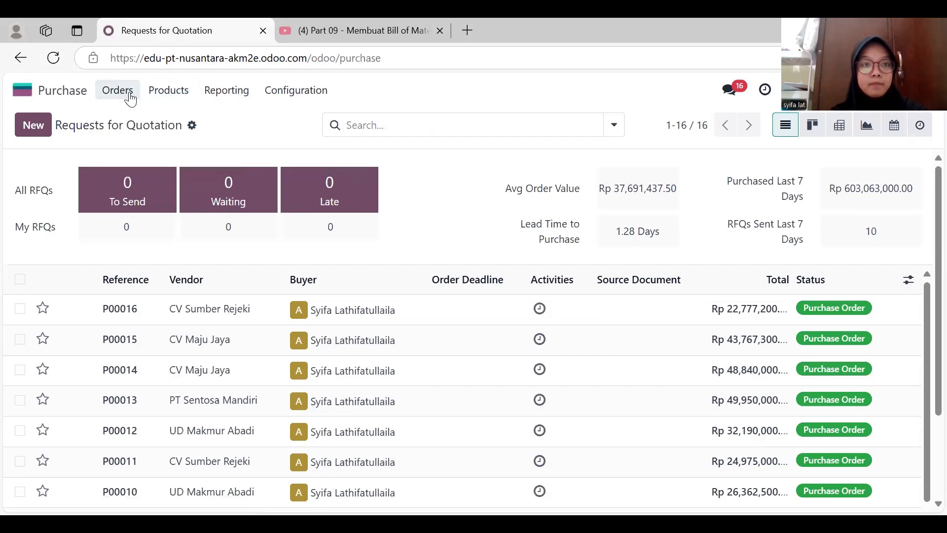
pyautogui.click(130, 97)
pyautogui.click(131, 143)
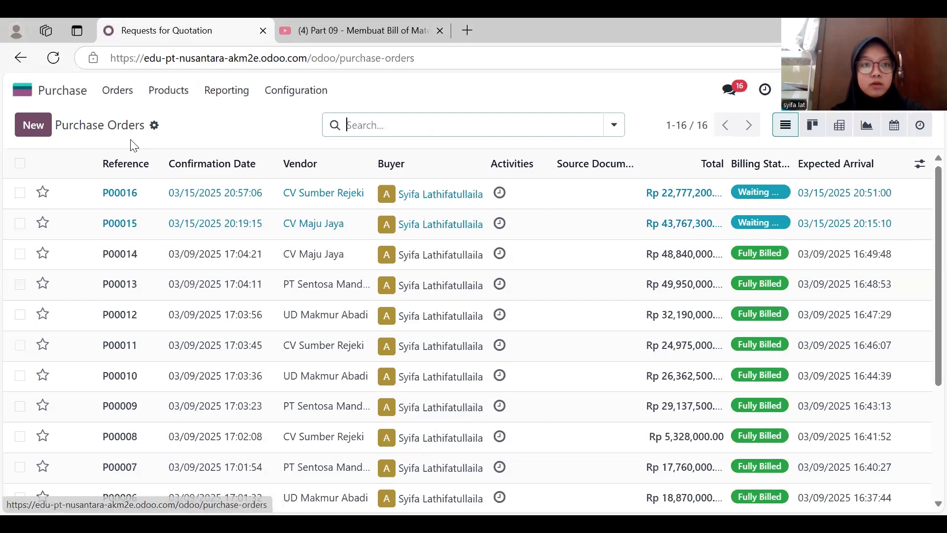
pyautogui.click(33, 125)
pyautogui.click(182, 268)
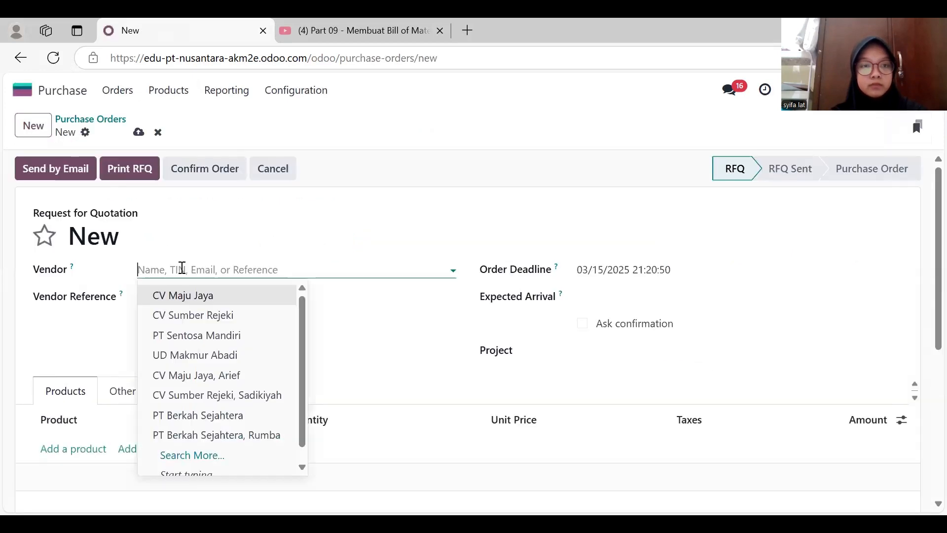
pyautogui.click(190, 342)
pyautogui.click(617, 302)
pyautogui.click(545, 286)
pyautogui.click(534, 442)
# Add Papan MDF and bingkai aluminium to the purchase order with a quantity of 20 each.
pyautogui.click(81, 451)
pyautogui.scroll(-1, 89, 449)
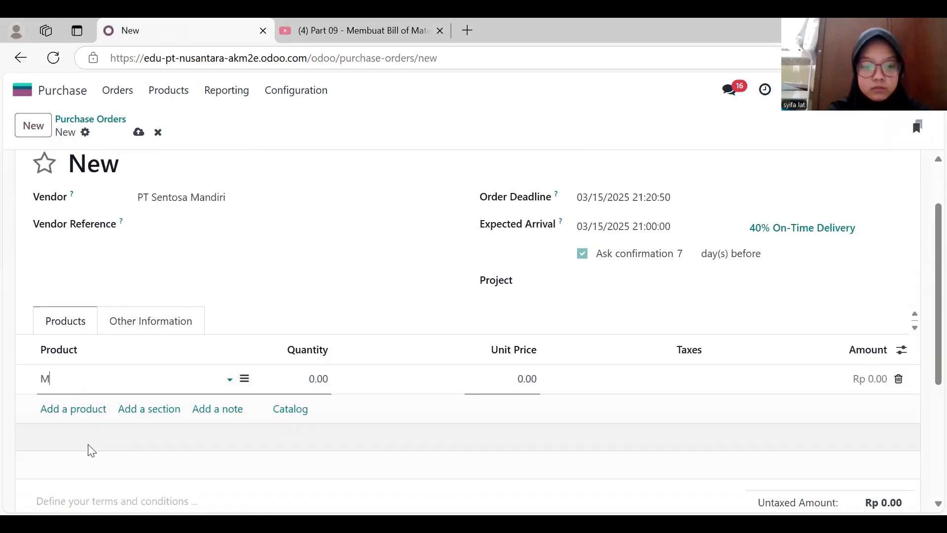
pyautogui.click(89, 379)
pyautogui.click(89, 450)
pyautogui.click(315, 377)
pyautogui.write('20')
pyautogui.click(73, 408)
pyautogui.write('ALU')
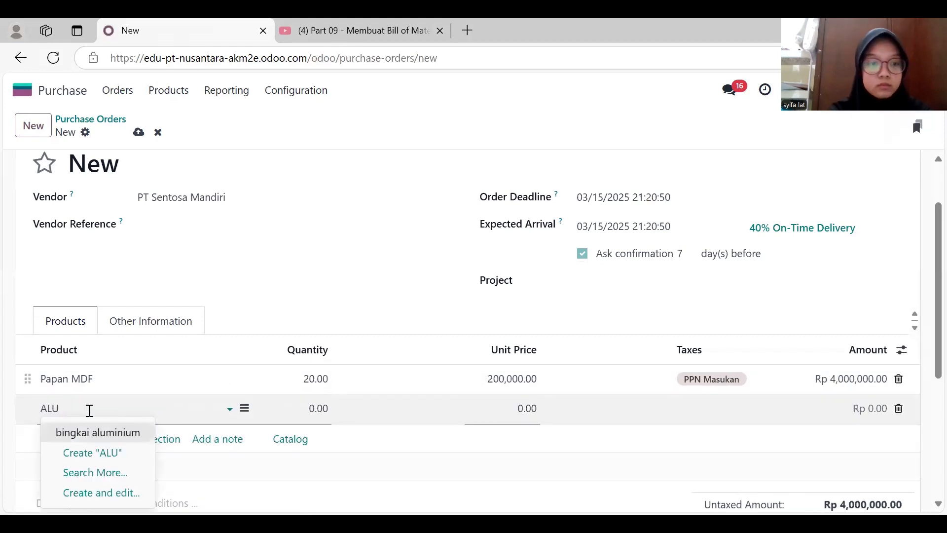
pyautogui.click(101, 431)
pyautogui.click(324, 408)
pyautogui.write('20')
# Add dudukan dinding and sekrup dan fischer to the purchase order with a quantity of 20 each.
pyautogui.click(81, 437)
pyautogui.write('DU')
pyautogui.click(101, 353)
pyautogui.click(319, 439)
pyautogui.write('20')
pyautogui.click(79, 469)
pyautogui.write('FI')
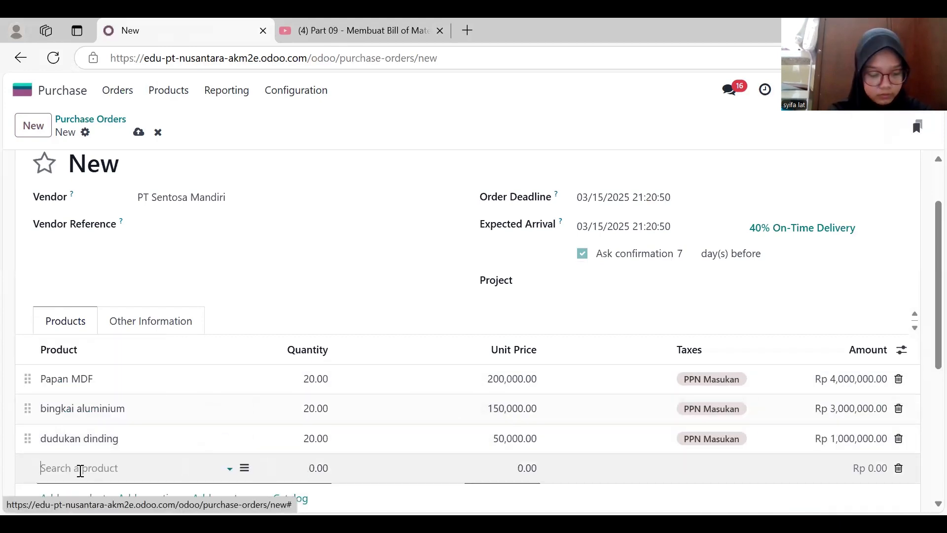
pyautogui.click(118, 384)
pyautogui.click(319, 473)
pyautogui.write('20')
# Confirm the PT Sentosa Mandiri purchase order, receive its products and validate the receipt.
pyautogui.click(424, 290)
pyautogui.scroll(2, 425, 290)
pyautogui.click(213, 168)
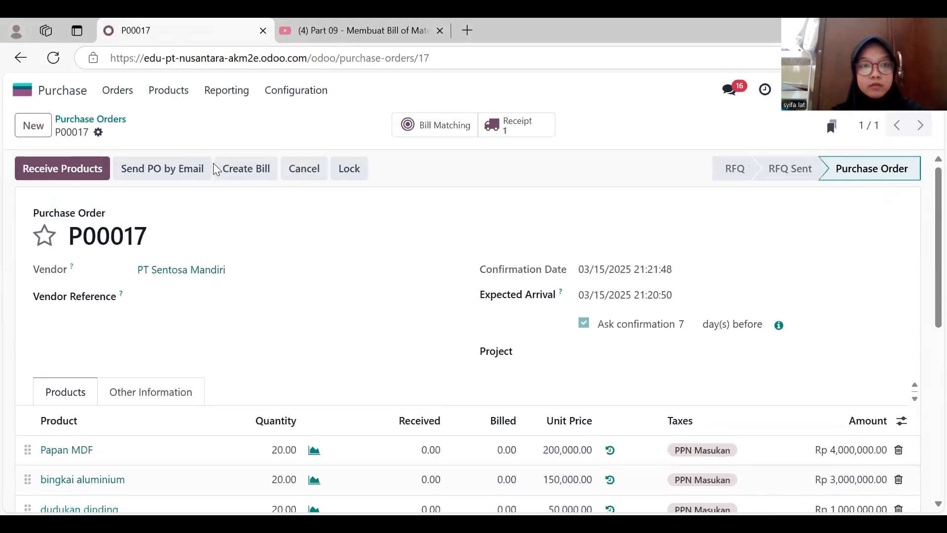
pyautogui.click(61, 169)
pyautogui.click(47, 170)
pyautogui.click(33, 125)
pyautogui.click(252, 255)
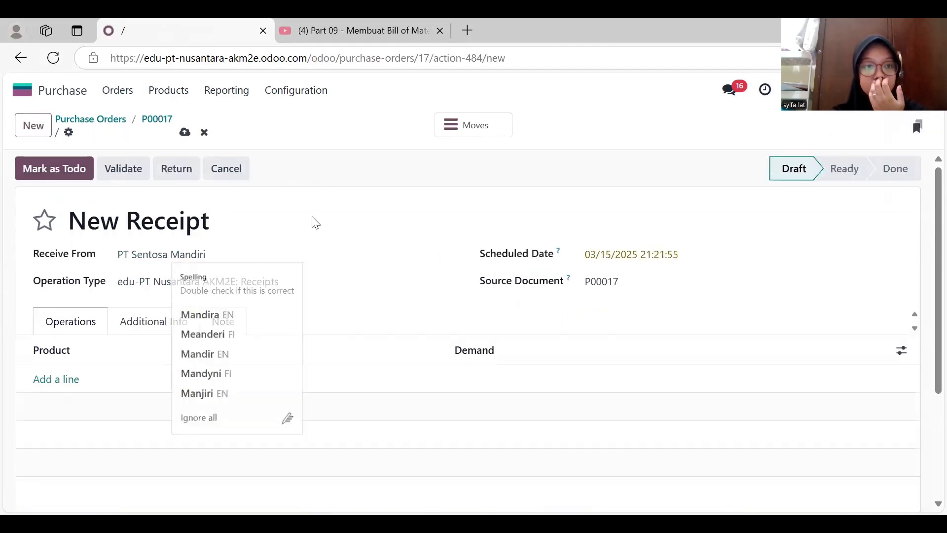
pyautogui.click(20, 58)
# Create a new purchase order for UD Makmur Abadi with an expected arrival of 03/15/2025.
pyautogui.click(104, 119)
pyautogui.click(34, 129)
pyautogui.click(180, 269)
pyautogui.click(195, 356)
pyautogui.click(592, 297)
# Add Papan rangka dipan and Headboard to the purchase order with a quantity of 20 each.
pyautogui.click(79, 451)
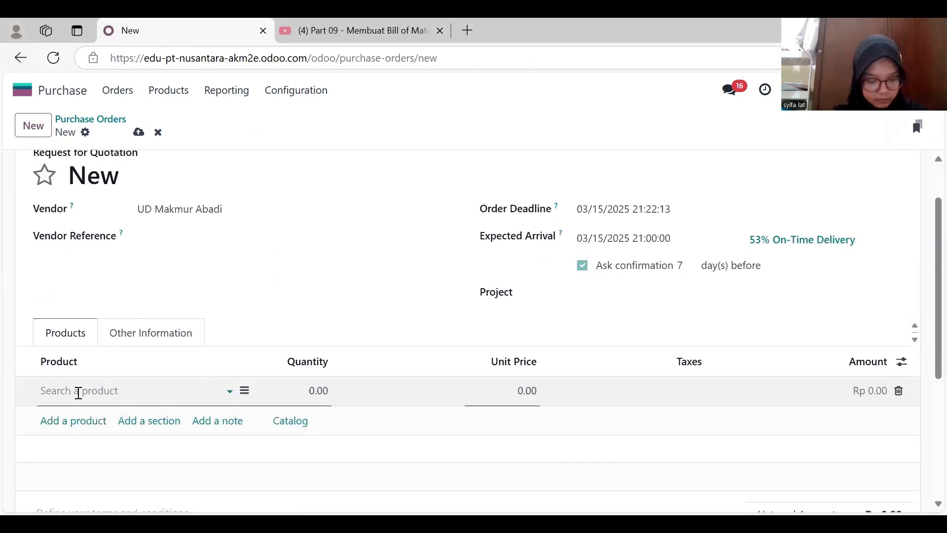
pyautogui.write('Dipan')
pyautogui.click(85, 416)
pyautogui.click(321, 392)
pyautogui.write('20')
pyautogui.click(96, 425)
pyautogui.write('H')
pyautogui.click(81, 253)
pyautogui.click(322, 412)
pyautogui.write('20')
# Add 20 Papan Nakas and 30 Sekrup Kayu to the purchase order.
pyautogui.click(73, 450)
pyautogui.write('Nak')
pyautogui.click(84, 364)
pyautogui.click(321, 450)
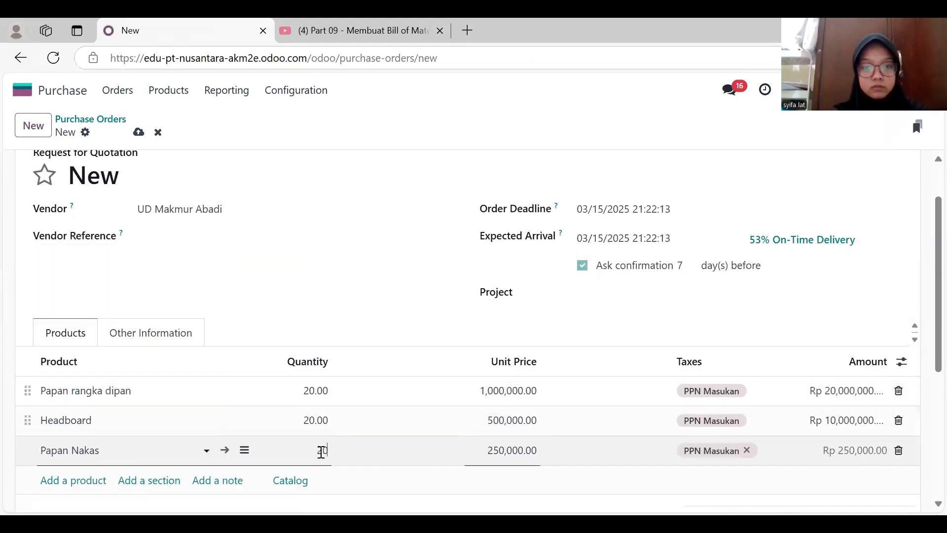
pyautogui.write('20')
pyautogui.click(96, 476)
pyautogui.write('sek')
pyautogui.press('Return')
pyautogui.click(253, 274)
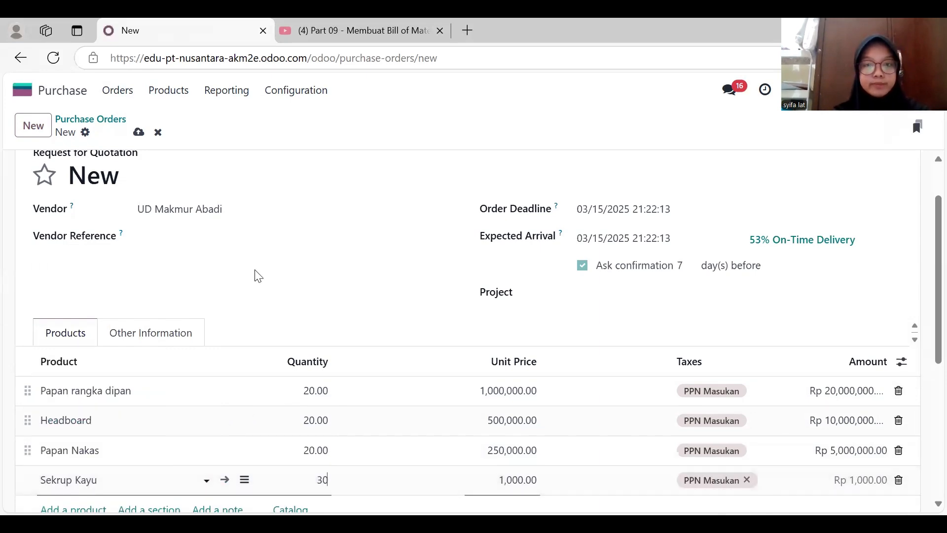
# Confirm the UD Makmur Abadi purchase order, receive its products and validate the receipt.
pyautogui.scroll(2, 257, 275)
pyautogui.click(205, 169)
pyautogui.click(94, 173)
pyautogui.click(48, 169)
# Create a new purchase order for CV Maju Jaya with an expected arrival of 03/15/2025.
pyautogui.click(90, 118)
pyautogui.click(40, 127)
pyautogui.click(190, 270)
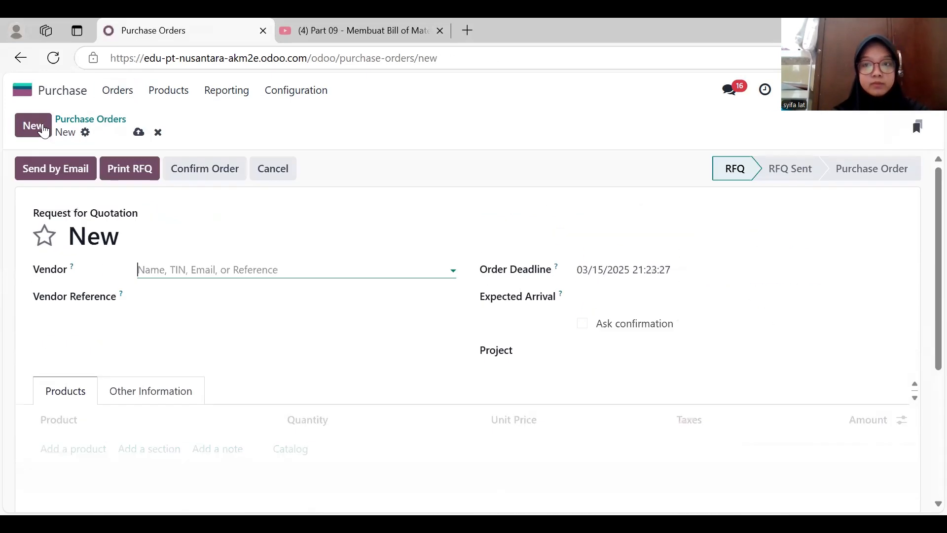
pyautogui.click(190, 296)
# Add Papan samping and pintu geser to the purchase order with a quantity of 20 each.
pyautogui.click(73, 449)
pyautogui.write('SAM')
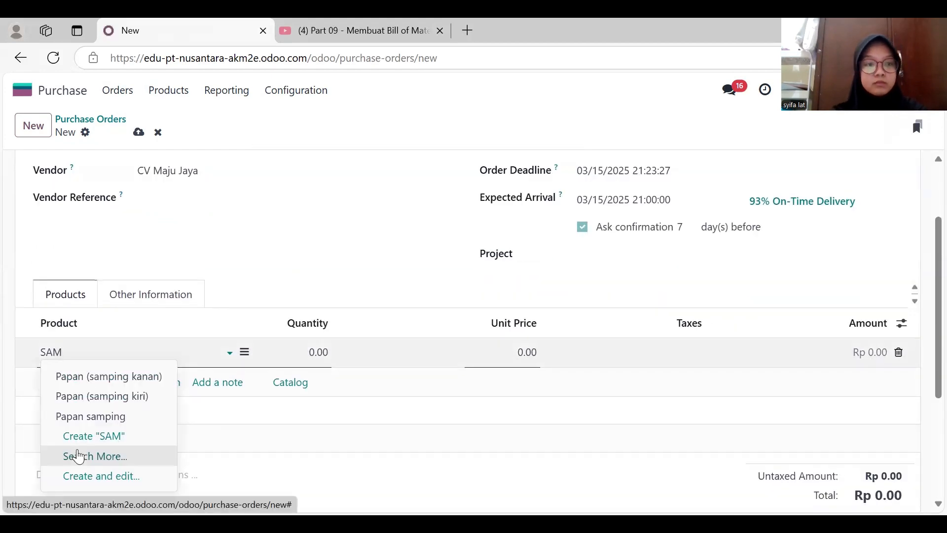
pyautogui.click(89, 416)
pyautogui.click(314, 352)
pyautogui.write('100')
pyautogui.doubleClick(315, 353)
pyautogui.write('20')
pyautogui.click(87, 384)
pyautogui.write('pintu geser')
pyautogui.doubleClick(316, 383)
pyautogui.write('20')
# Add rak dalam and engsel dan rel to the purchase order with a quantity of 20 each.
pyautogui.click(85, 412)
pyautogui.write('rak dalam')
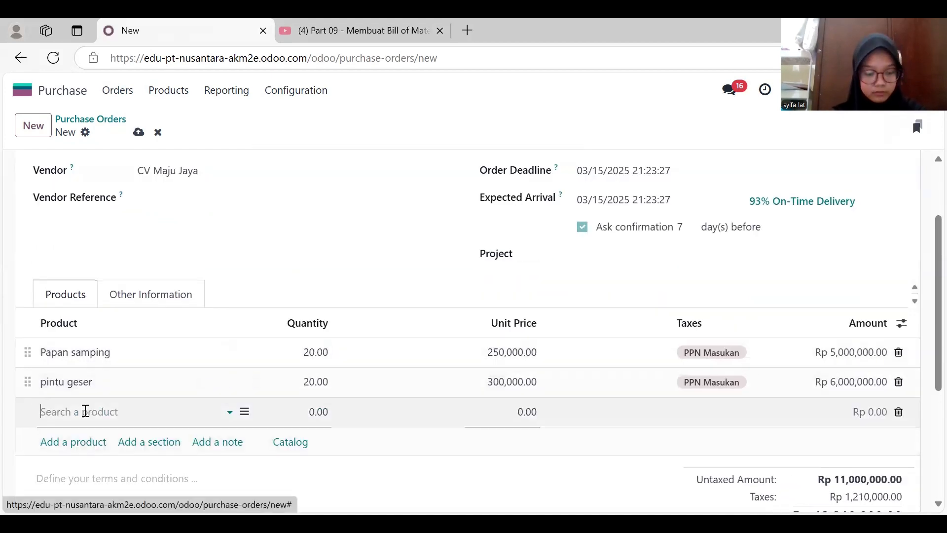
pyautogui.click(73, 442)
pyautogui.write('engsel dan rel')
pyautogui.click(317, 438)
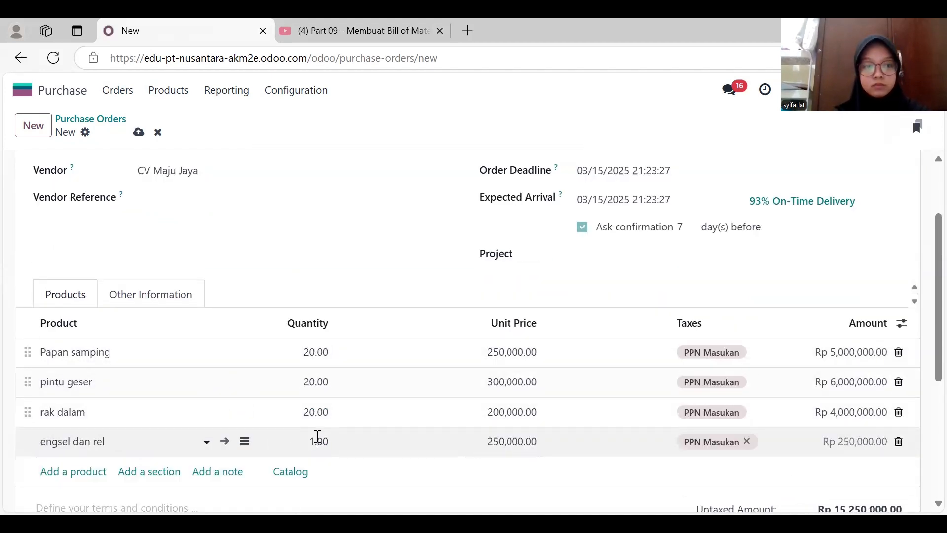
# Confirm the CV Maju Jaya purchase order, receive its products and validate the receipt.
pyautogui.scroll(3, 382, 291)
pyautogui.click(62, 171)
pyautogui.click(59, 173)
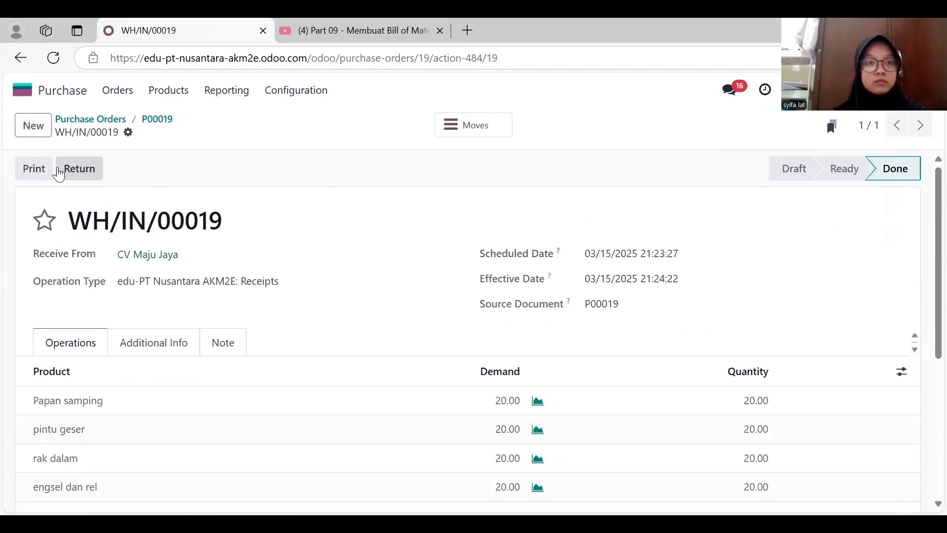
# In the Papan Tulis manufacturing order, mark all four components as consumed and produce a quantity of 1.
pyautogui.click(61, 93)
pyautogui.click(518, 366)
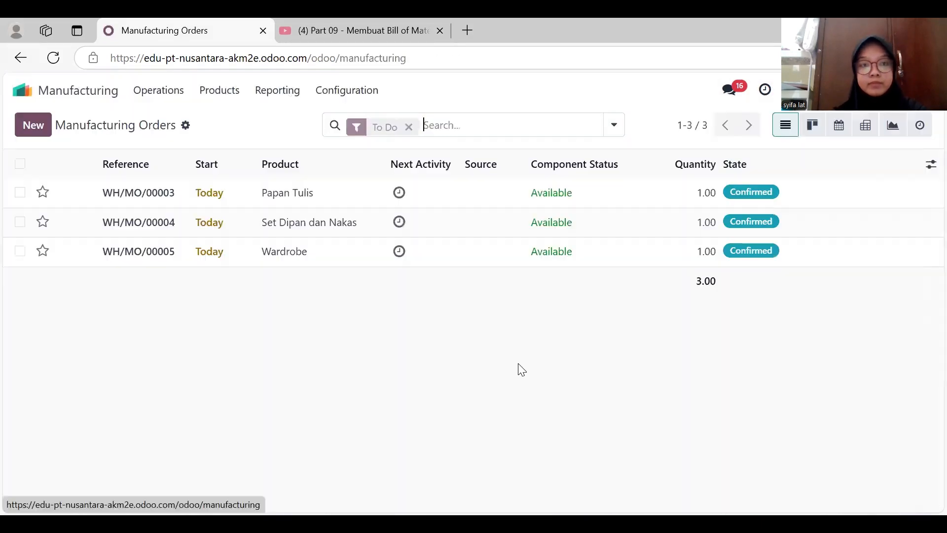
pyautogui.click(159, 192)
pyautogui.scroll(-2, 394, 296)
pyautogui.click(637, 336)
pyautogui.click(638, 363)
pyautogui.click(637, 391)
pyautogui.click(637, 420)
pyautogui.scroll(2, 443, 345)
pyautogui.click(222, 279)
pyautogui.write('1')
pyautogui.click(47, 168)
# In the Set Dipan dan Nakas manufacturing order, mark all four components as consumed and produce a quantity of 1.
pyautogui.click(90, 126)
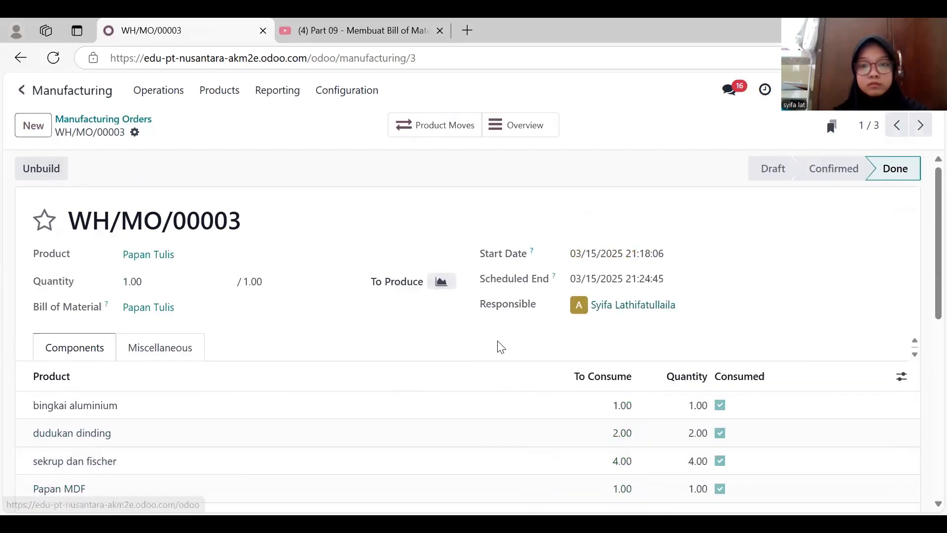
pyautogui.click(203, 197)
pyautogui.scroll(-1, 493, 375)
pyautogui.click(645, 405)
pyautogui.click(644, 433)
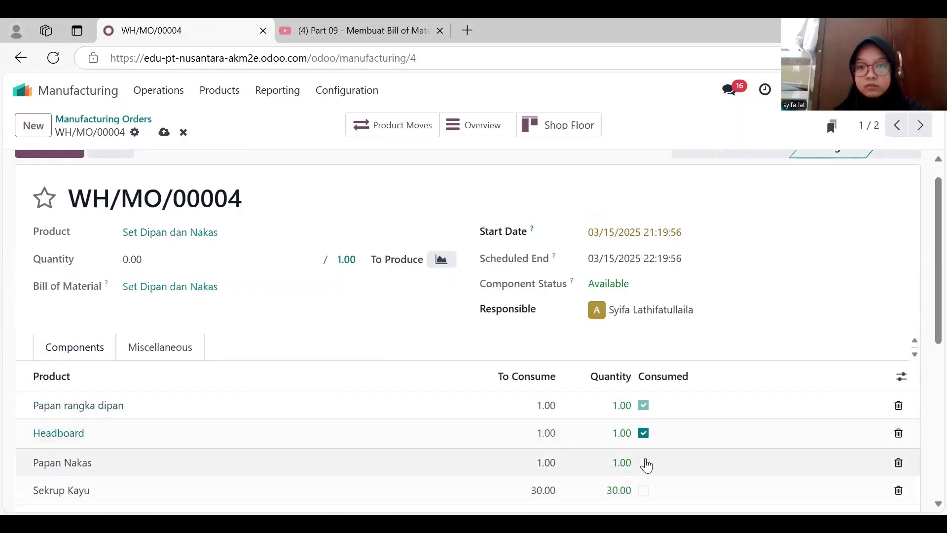
pyautogui.click(644, 460)
pyautogui.click(644, 489)
pyautogui.scroll(1, 370, 406)
pyautogui.click(201, 281)
pyautogui.write('1')
pyautogui.click(67, 174)
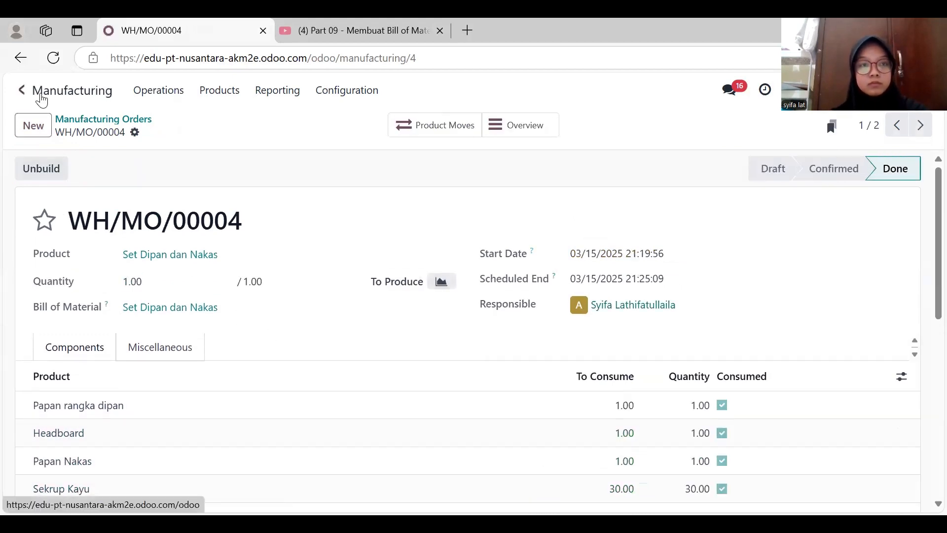
# In the Wardrobe manufacturing order, mark all four components as consumed and produce a quantity of 1.
pyautogui.click(21, 57)
pyautogui.click(113, 197)
pyautogui.scroll(-1, 205, 332)
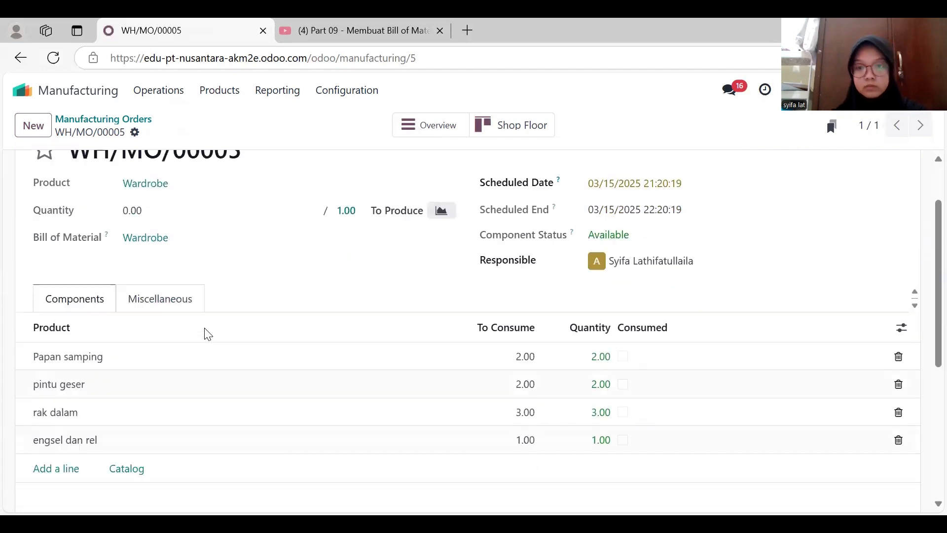
pyautogui.click(623, 356)
pyautogui.click(623, 384)
pyautogui.click(623, 412)
pyautogui.click(623, 441)
pyautogui.click(234, 209)
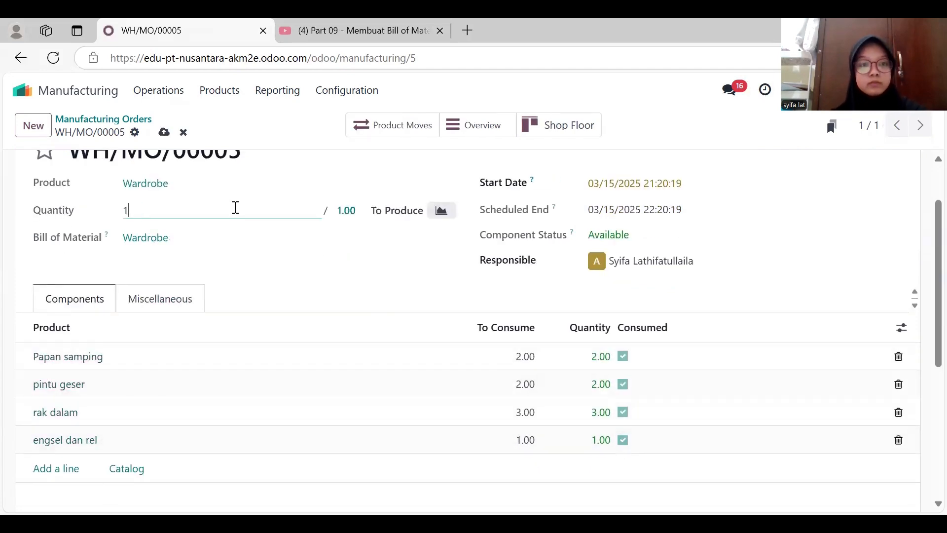
pyautogui.write('1')
pyautogui.scroll(1, 249, 252)
pyautogui.click(74, 170)
# Browse the Inventory product list and examine the stock and cost of Papan Tulis.
pyautogui.click(20, 59)
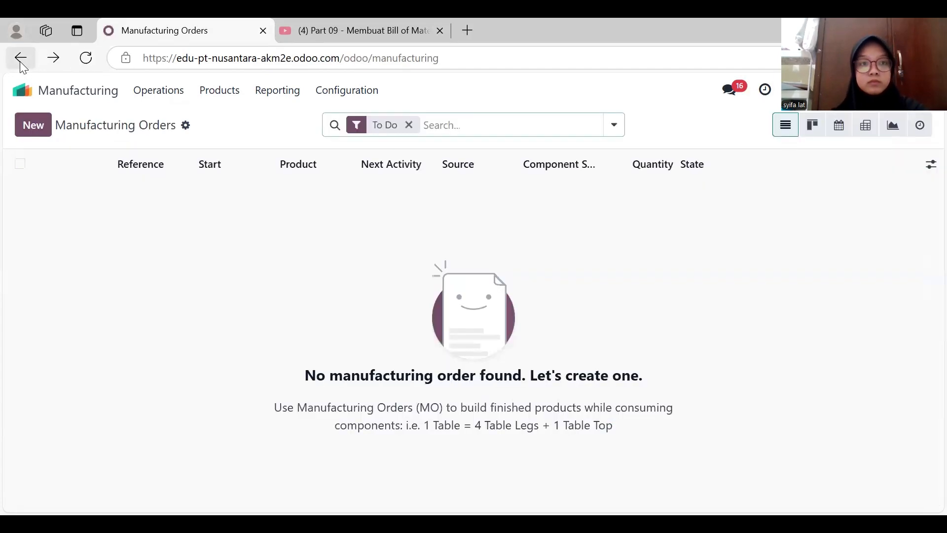
pyautogui.click(20, 59)
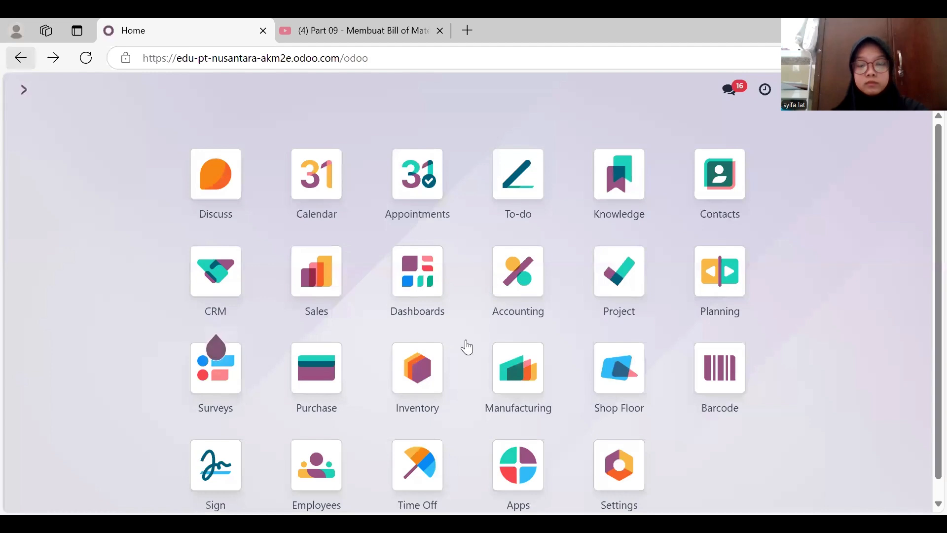
pyautogui.click(418, 369)
pyautogui.click(264, 94)
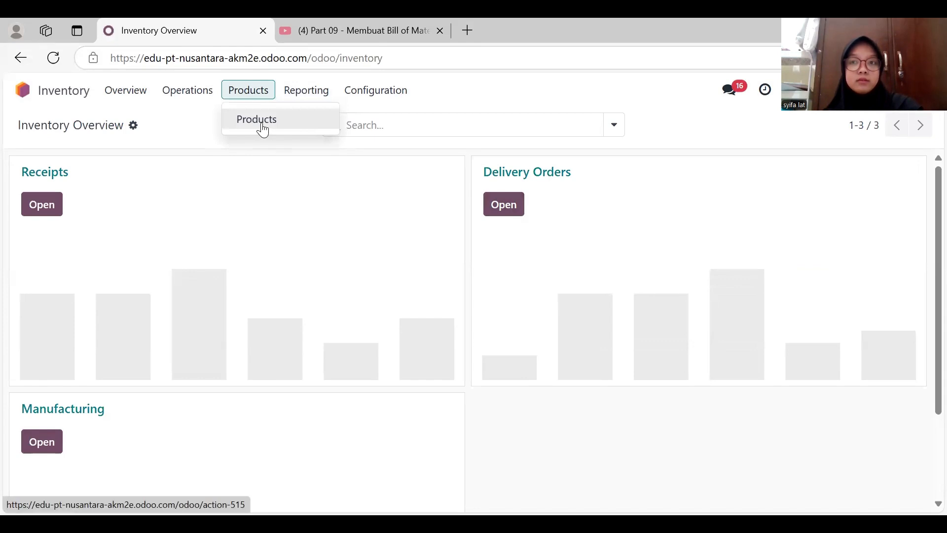
pyautogui.click(263, 129)
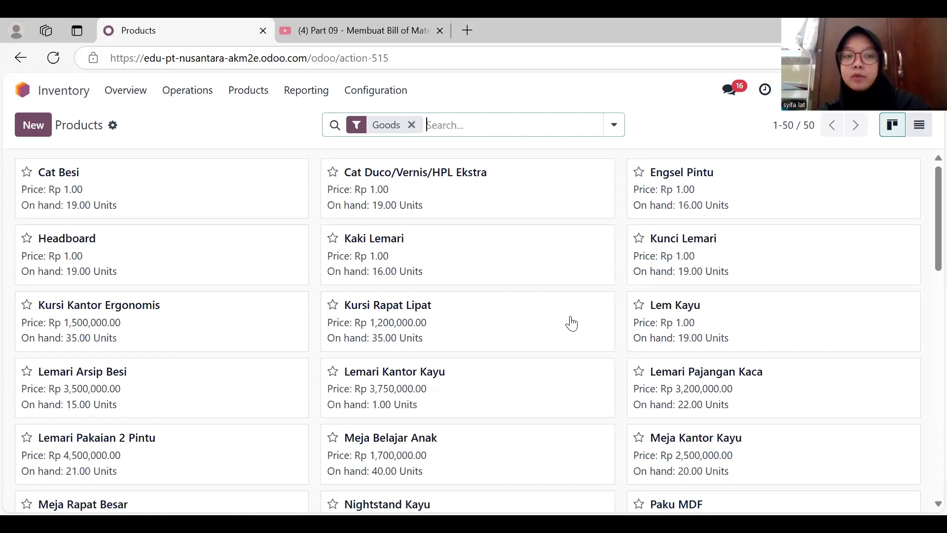
pyautogui.scroll(-1, 336, 303)
pyautogui.scroll(-3, 336, 303)
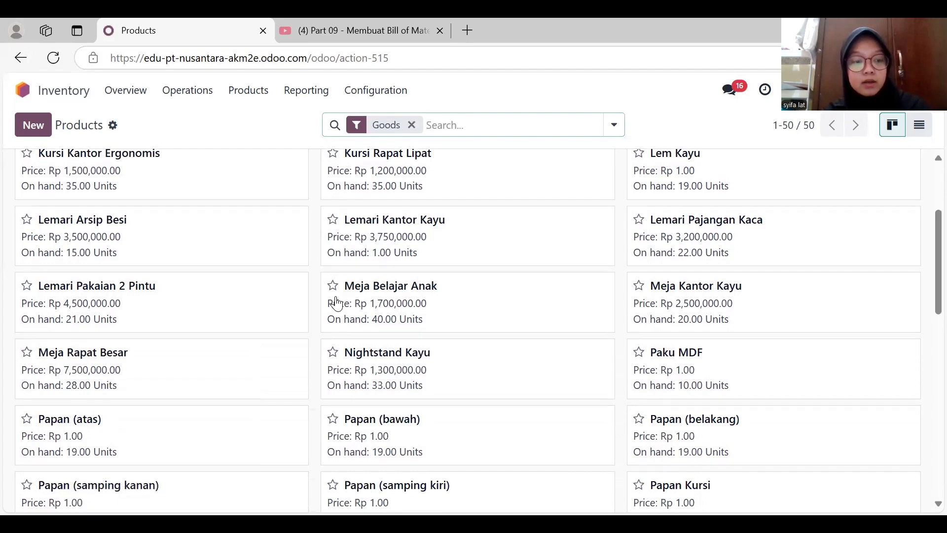
pyautogui.scroll(-3, 336, 304)
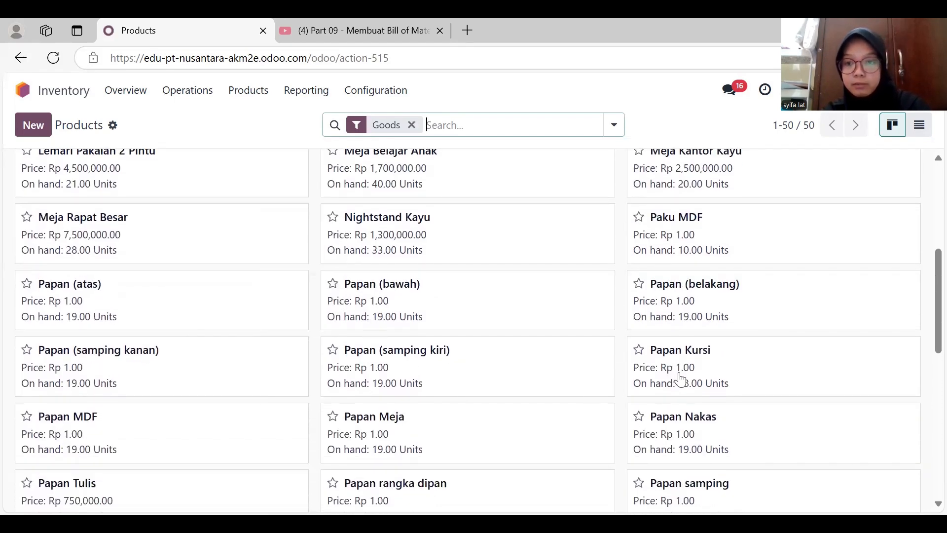
pyautogui.scroll(-1, 679, 378)
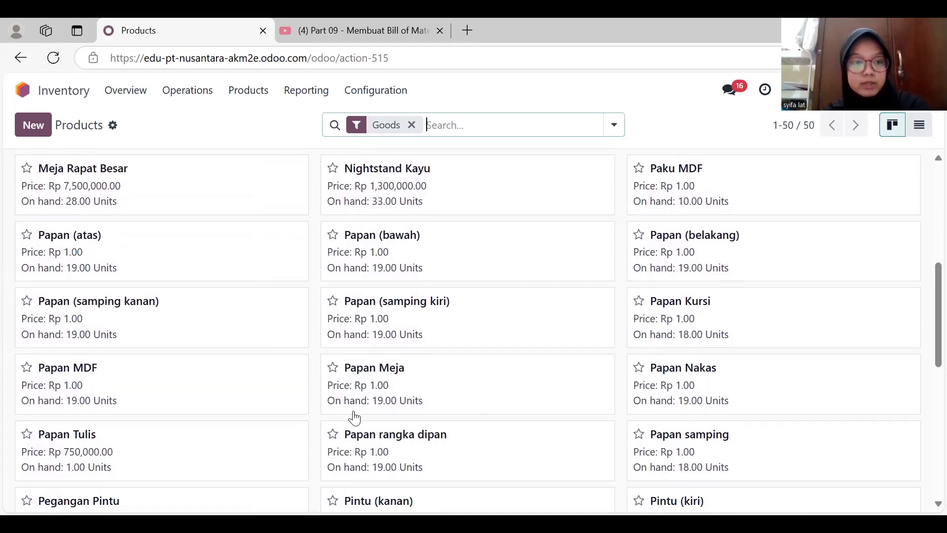
pyautogui.click(191, 446)
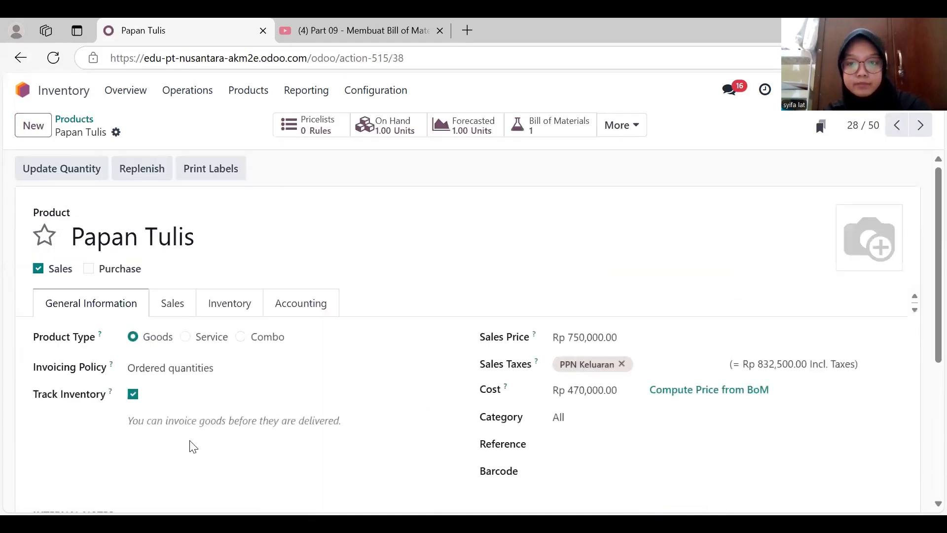
# Examine the stock, sales price and cost of the Set Dipan dan Nakas product.
pyautogui.click(18, 57)
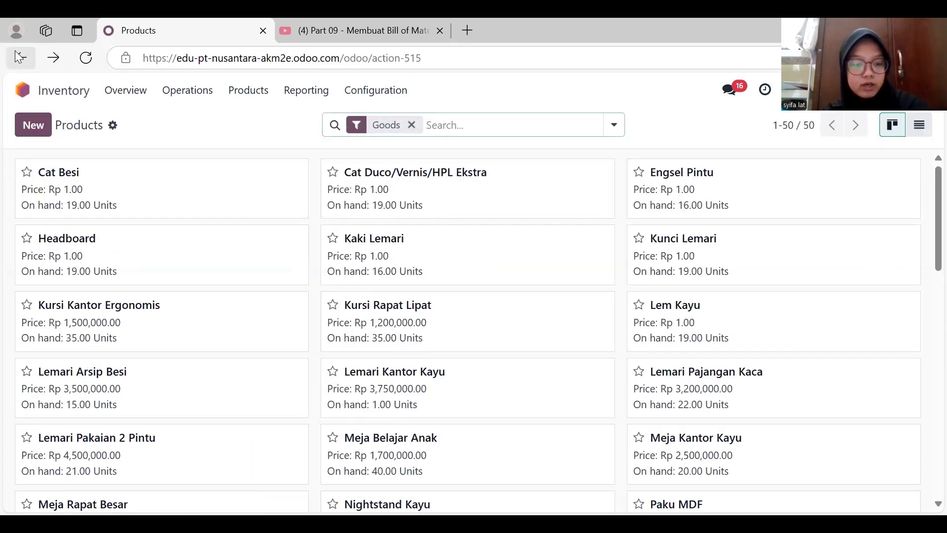
pyautogui.scroll(-10, 258, 270)
pyautogui.scroll(-1, 258, 271)
pyautogui.click(170, 417)
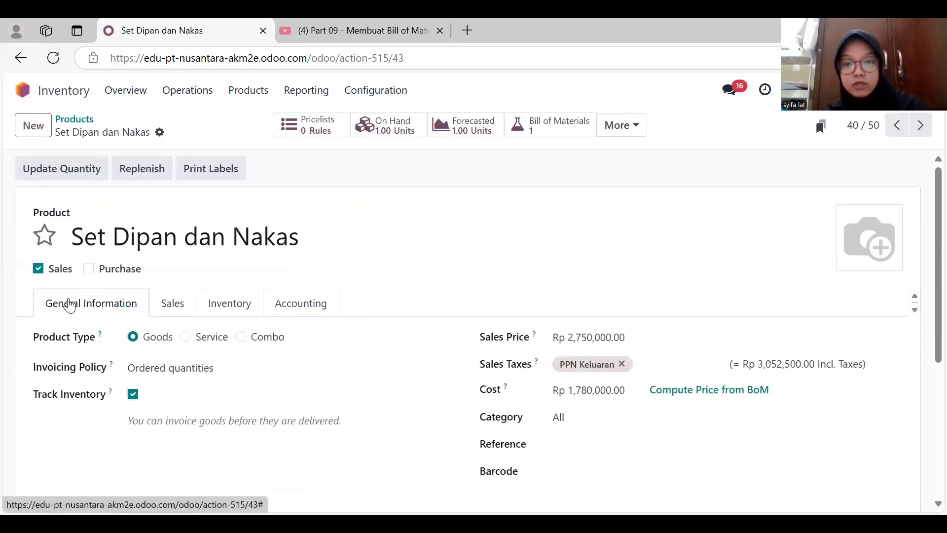
# Examine the stock, sales price and cost of the Wardrobe product, ending on the home screen.
pyautogui.click(17, 65)
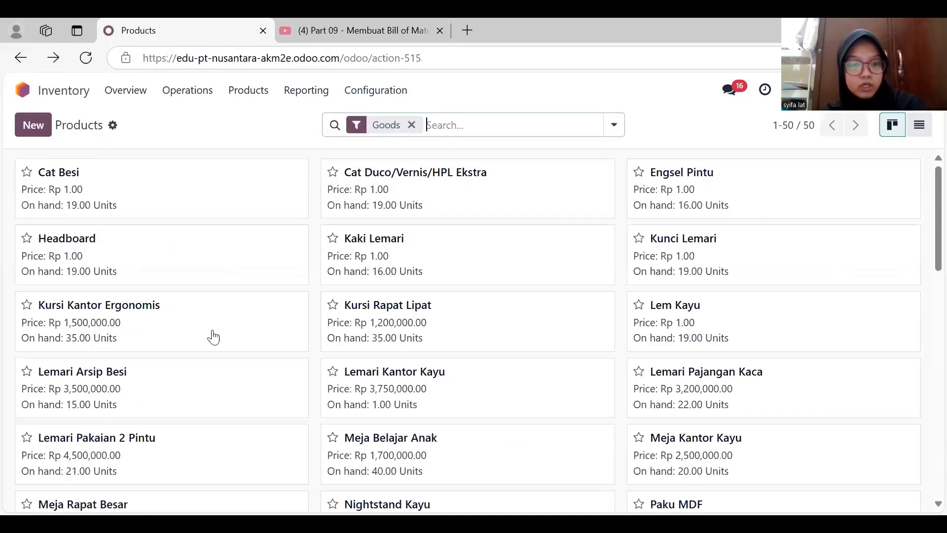
pyautogui.scroll(-1, 334, 413)
pyautogui.scroll(-10, 332, 410)
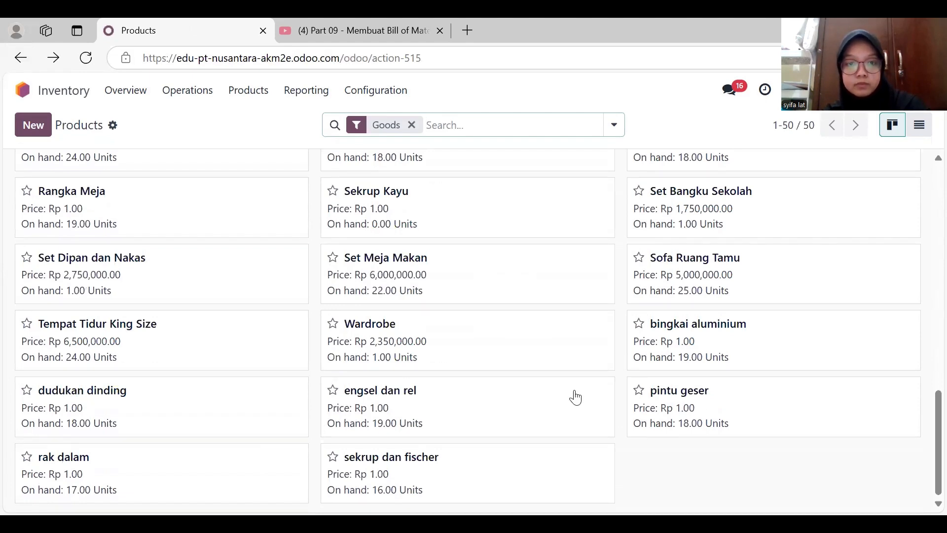
pyautogui.click(497, 339)
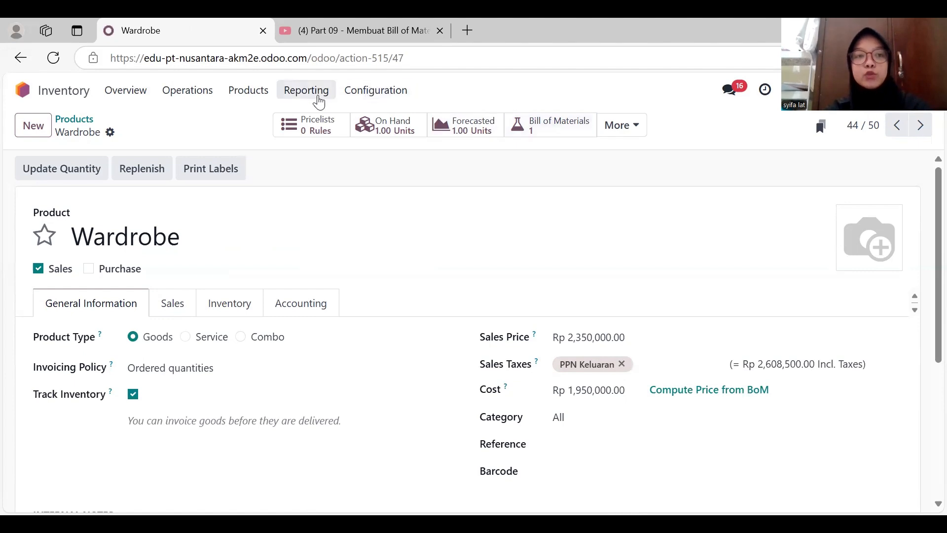
pyautogui.click(34, 91)
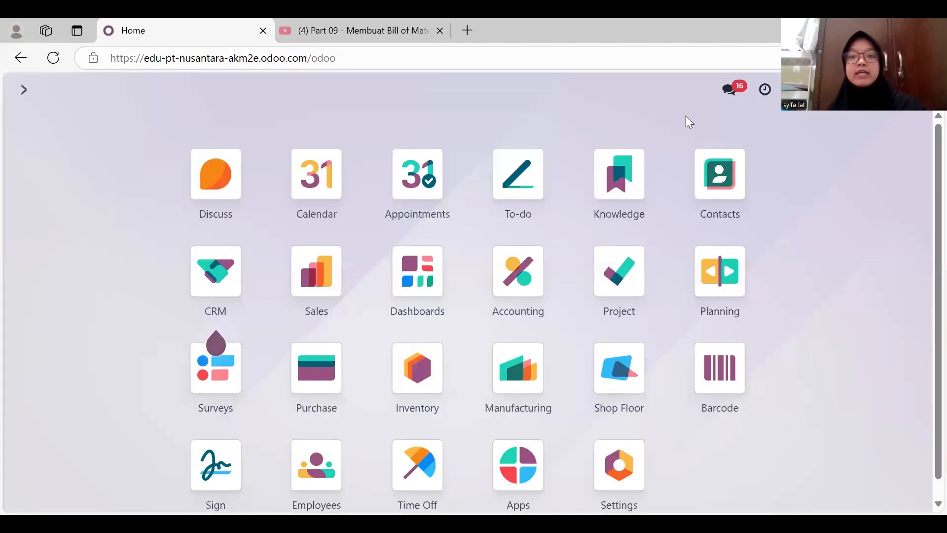